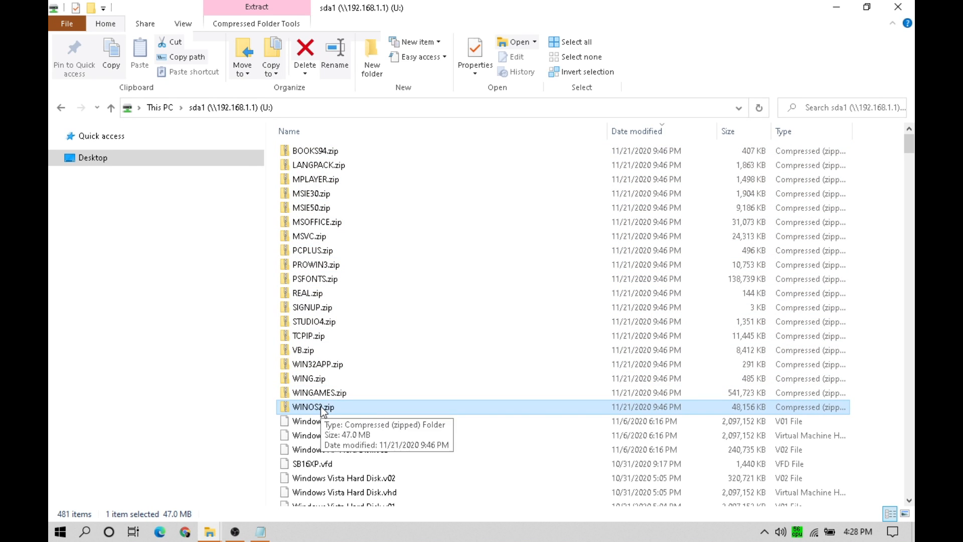
# Copy the 19 zip archives from BOOKS94.zip through WINOS2.zip on the U: network drive into C:\DriveO
pyautogui.keyDown('shift'); pyautogui.click(311, 153); pyautogui.keyUp('shift')
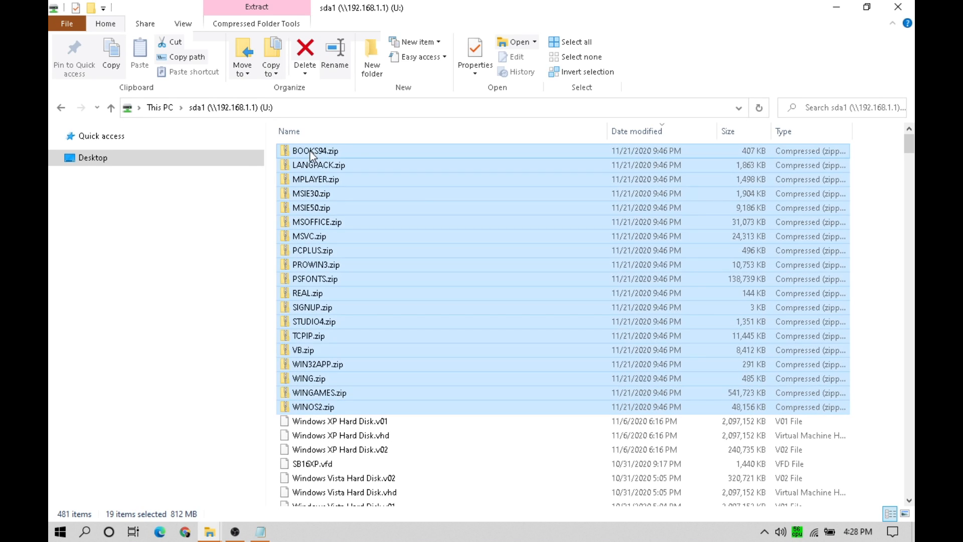
pyautogui.doubleClick(346, 161)
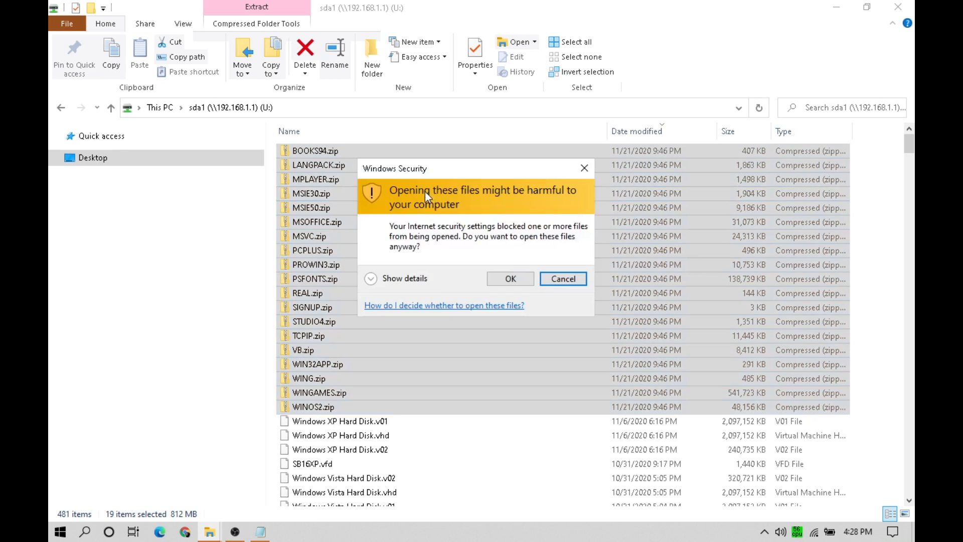
pyautogui.click(513, 280)
pyautogui.rightClick(428, 271)
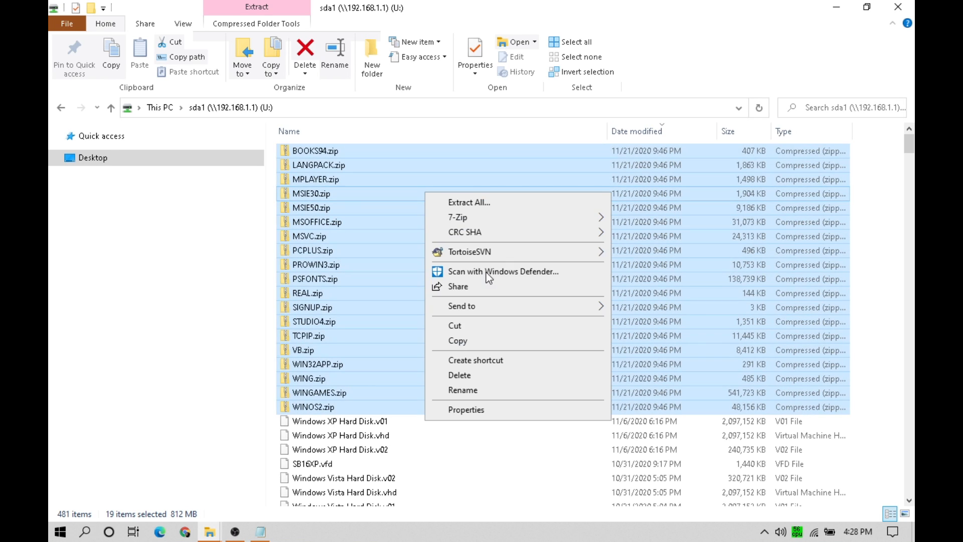
pyautogui.click(459, 341)
pyautogui.click(210, 531)
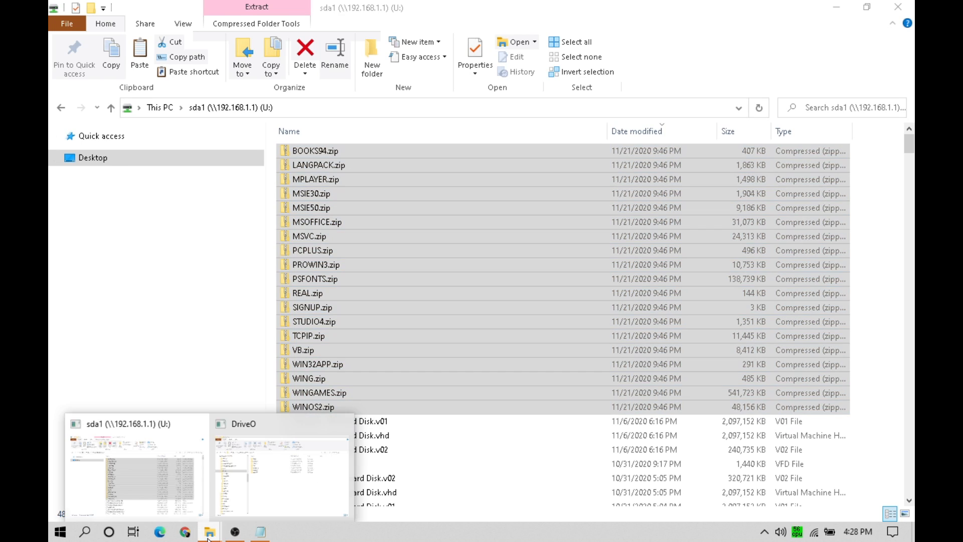
pyautogui.click(292, 485)
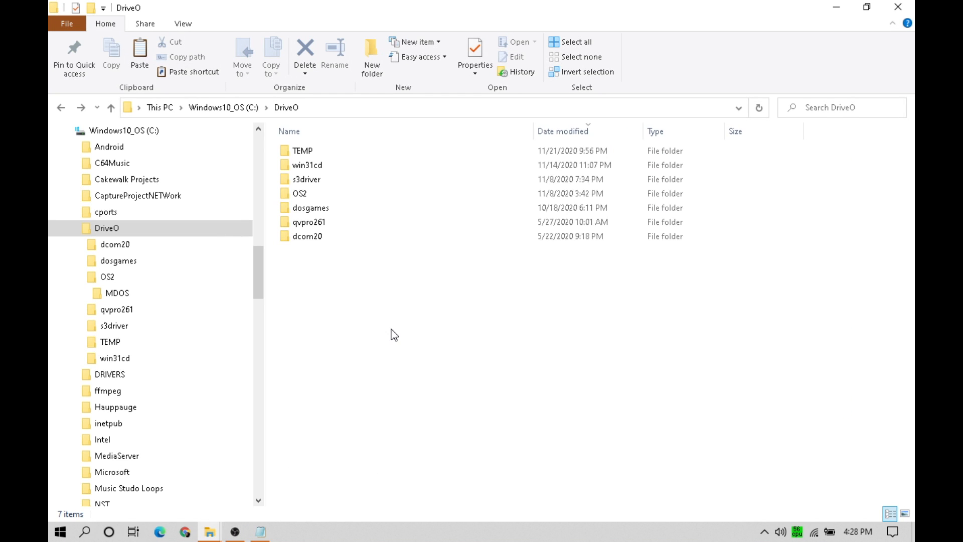
pyautogui.rightClick(392, 330)
pyautogui.click(445, 194)
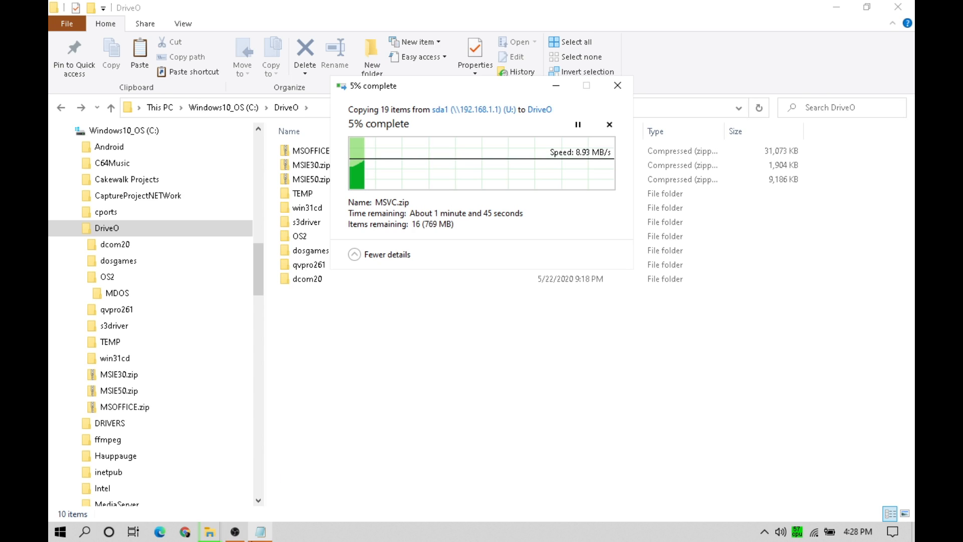
# Review the environment variable, PATH and sound settings in the autoexec section of dosbox-0.74-3.conf, and close the file
pyautogui.click(260, 531)
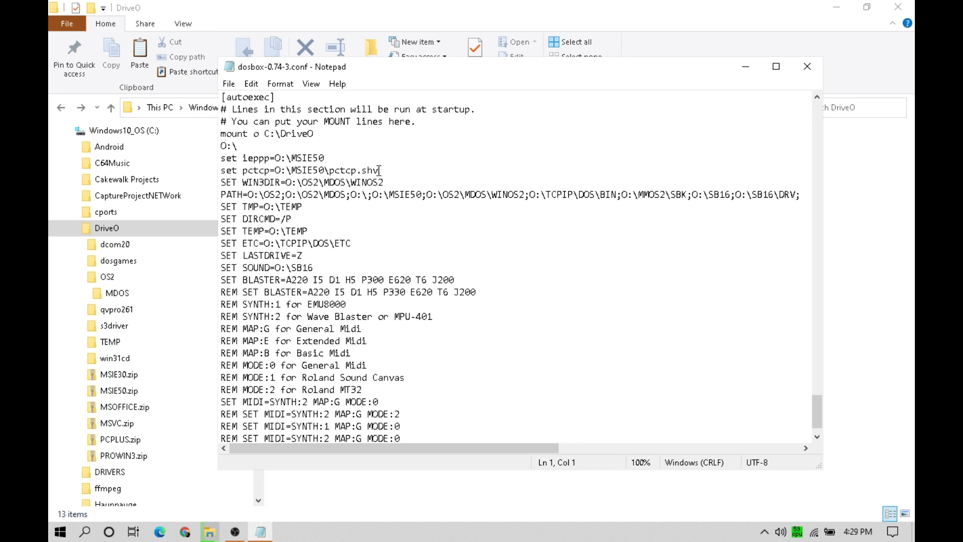
pyautogui.moveTo(388, 181); pyautogui.dragTo(213, 177)
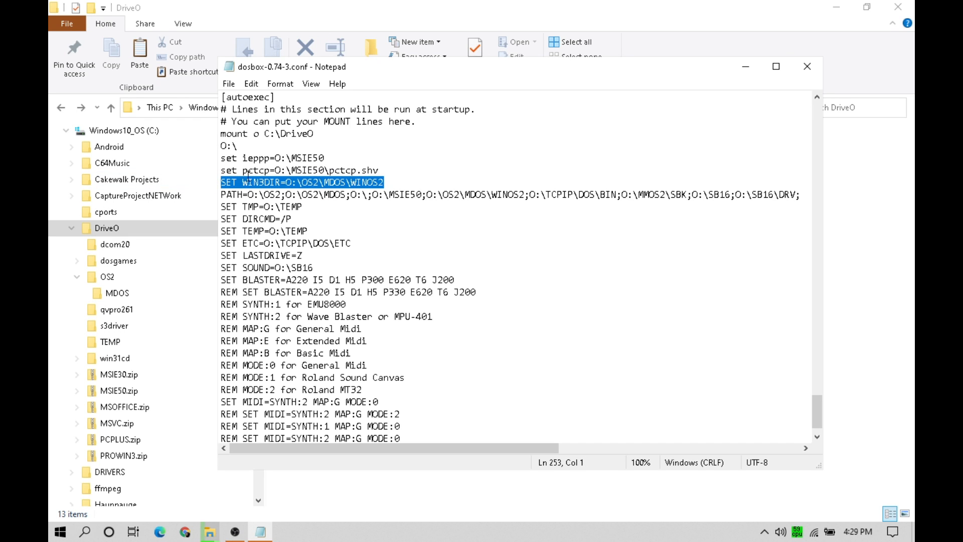
pyautogui.moveTo(222, 194); pyautogui.dragTo(482, 299)
pyautogui.click(474, 340)
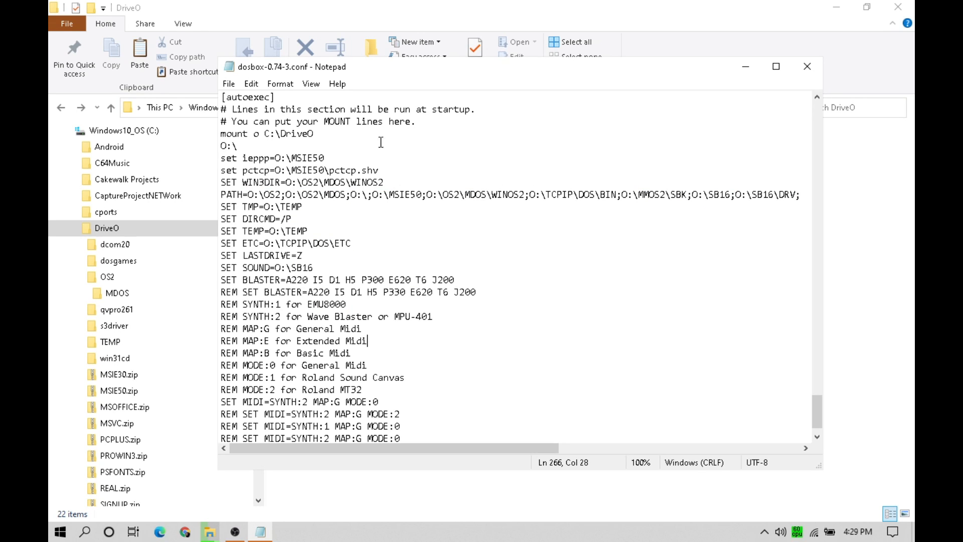
pyautogui.moveTo(389, 166); pyautogui.dragTo(221, 162)
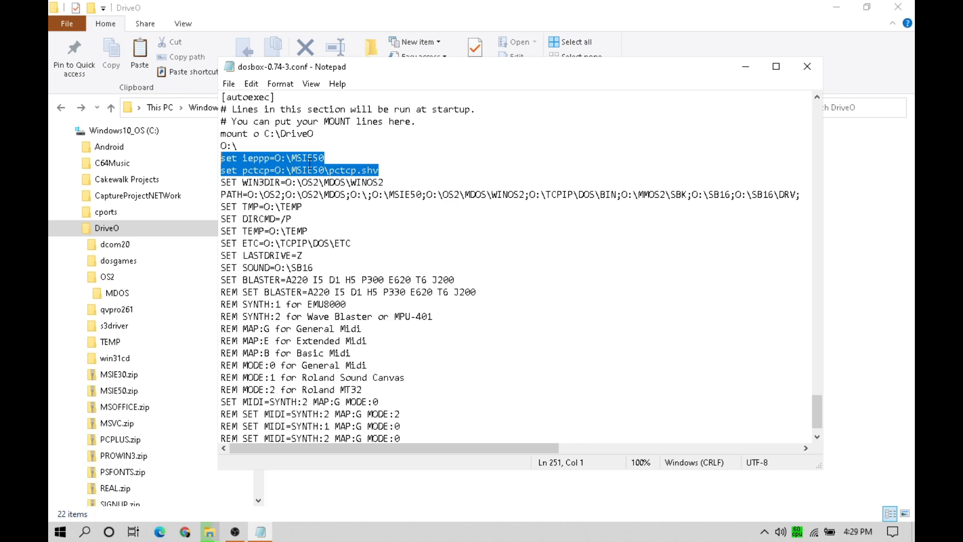
pyautogui.click(377, 156)
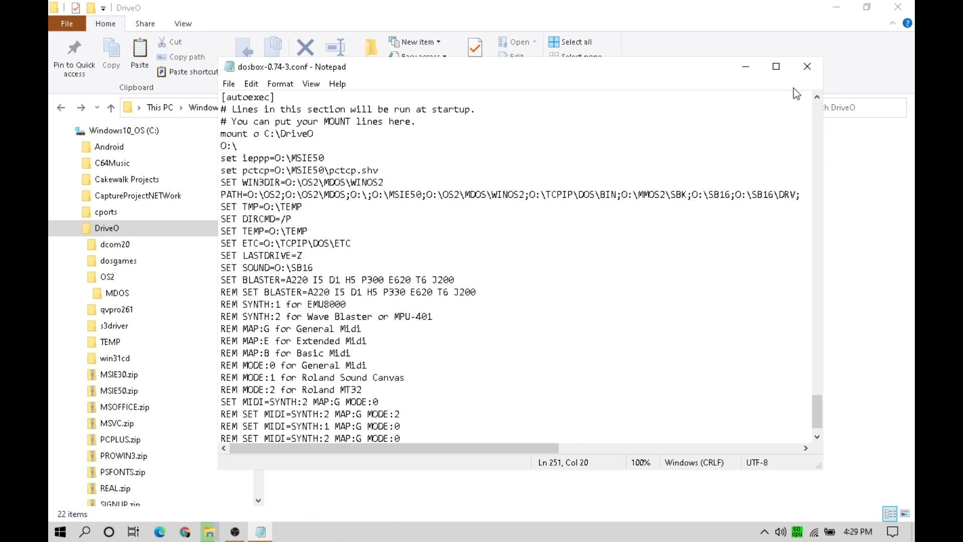
pyautogui.click(806, 67)
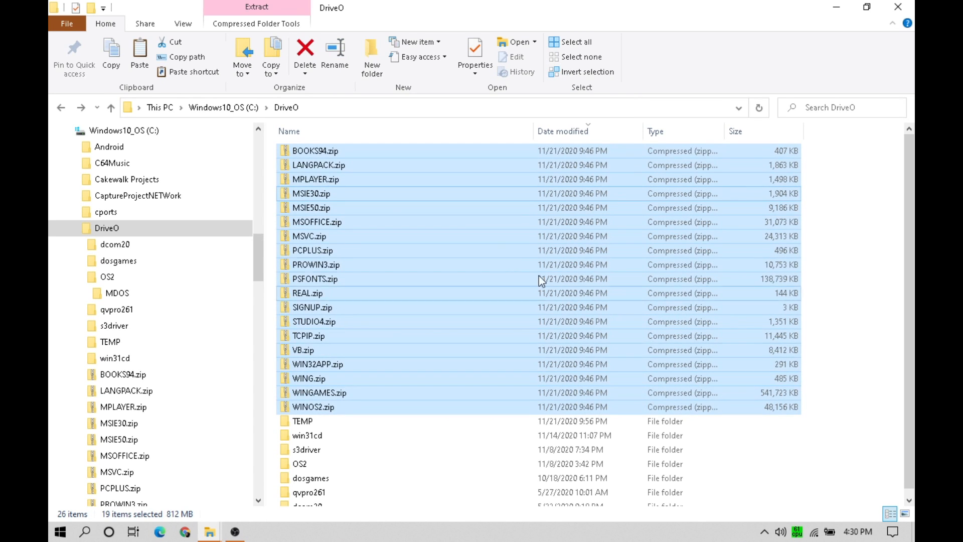
# Extract the archives from BOOKS94.zip through WINGAMES.zip in DriveO into their own separate folders with 7-Zip
pyautogui.click(322, 149)
pyautogui.keyDown('shift'); pyautogui.click(320, 392); pyautogui.keyUp('shift')
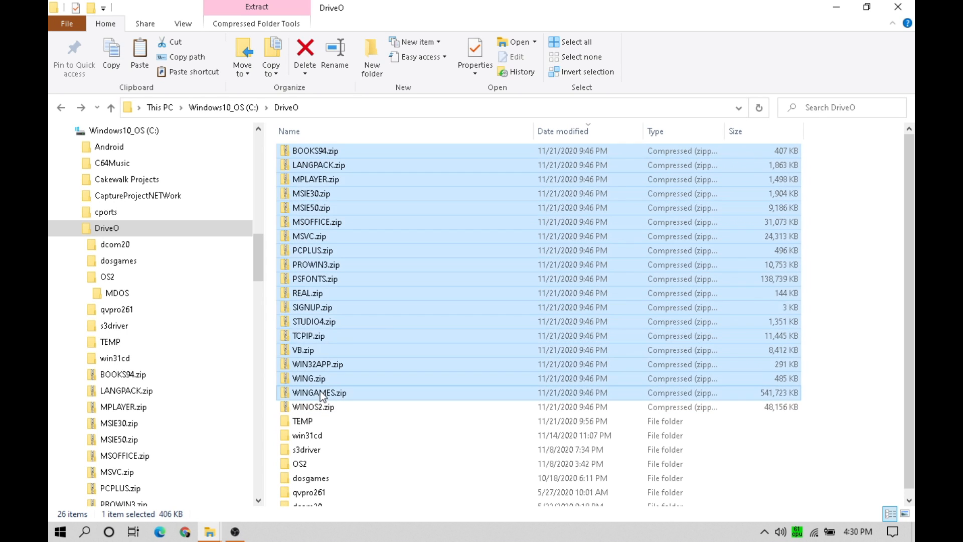
pyautogui.rightClick(385, 267)
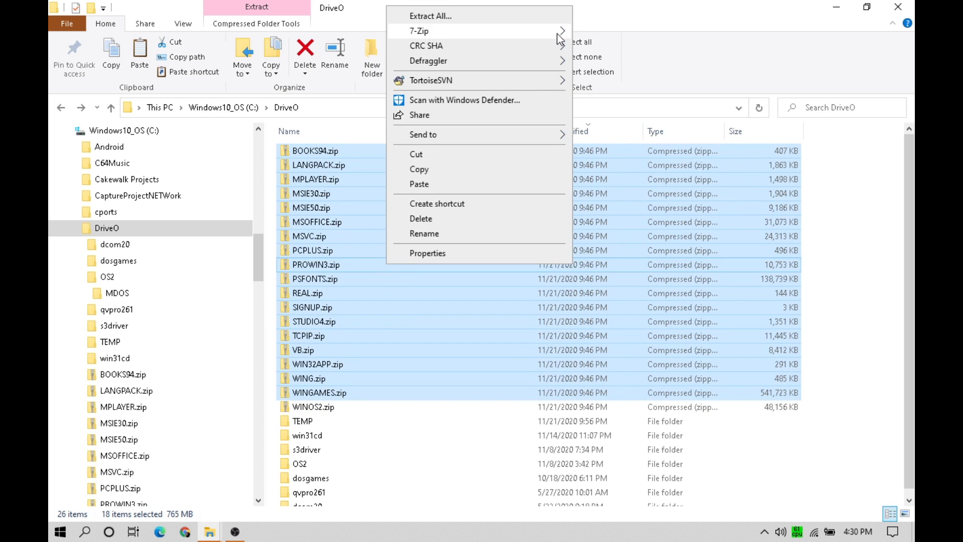
pyautogui.moveTo(558, 34)
pyautogui.click(624, 63)
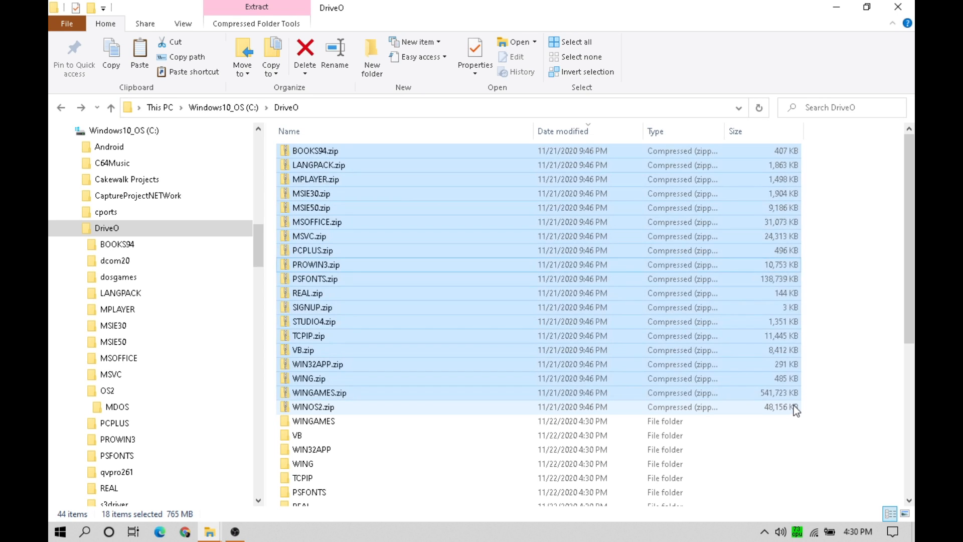
# Move WINOS2.zip from DriveO into the OS2\MDOS folder
pyautogui.click(313, 409)
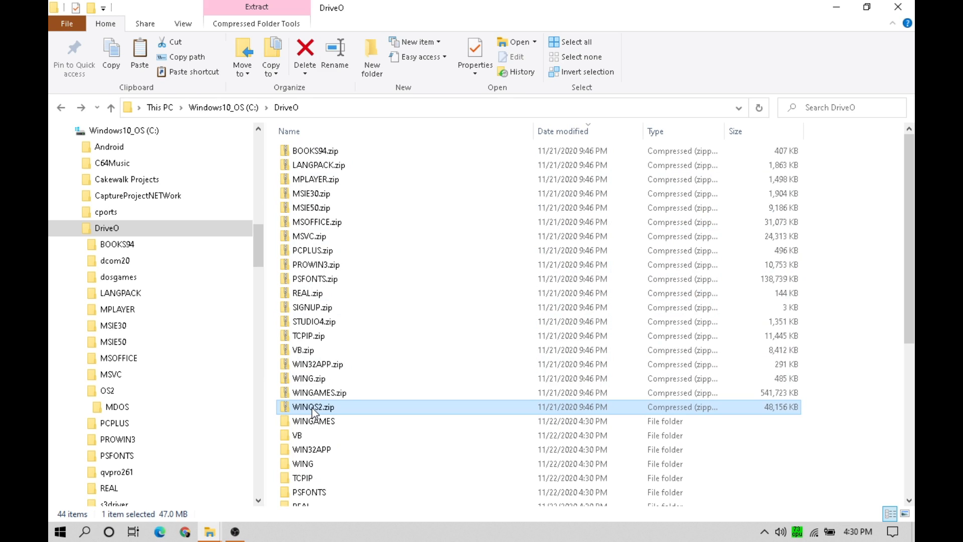
pyautogui.rightClick(313, 409)
pyautogui.click(335, 308)
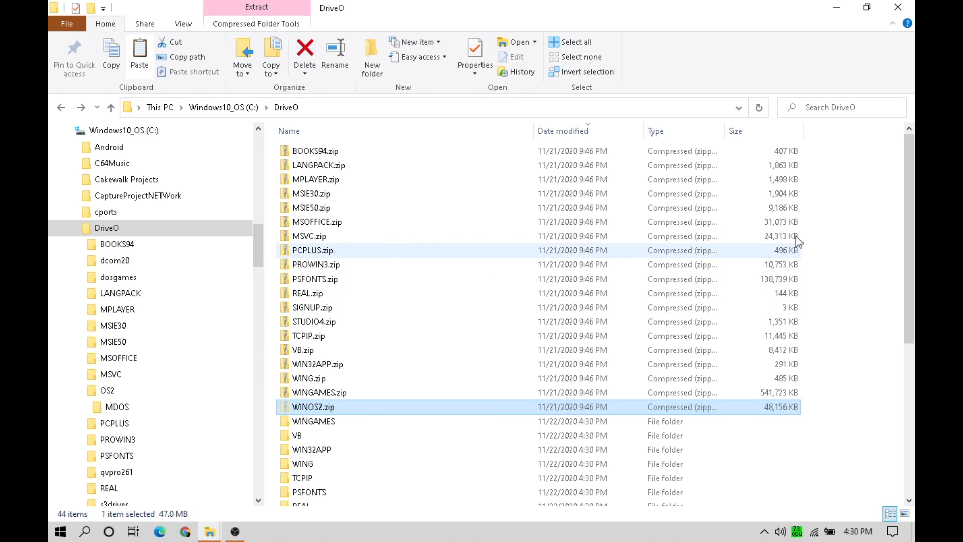
pyautogui.moveTo(909, 181); pyautogui.dragTo(901, 303)
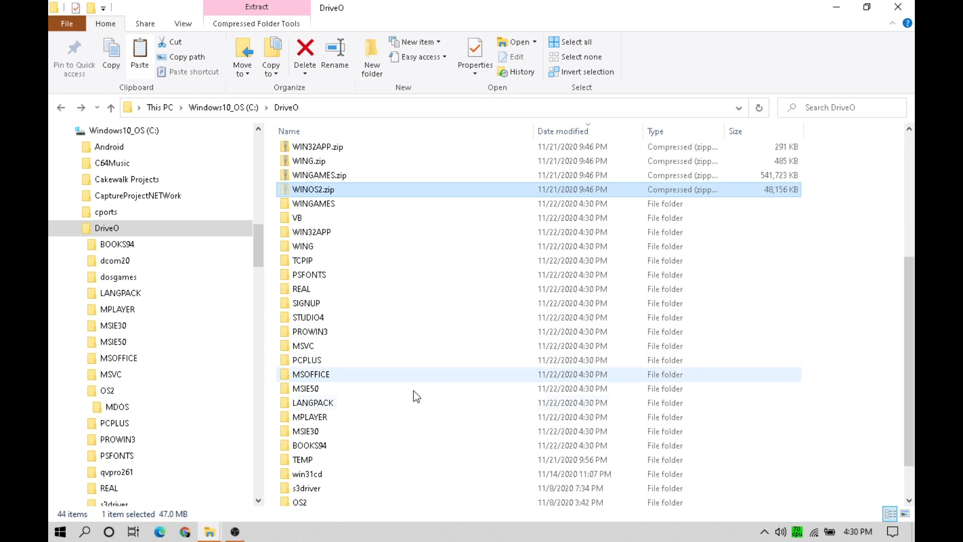
pyautogui.doubleClick(300, 502)
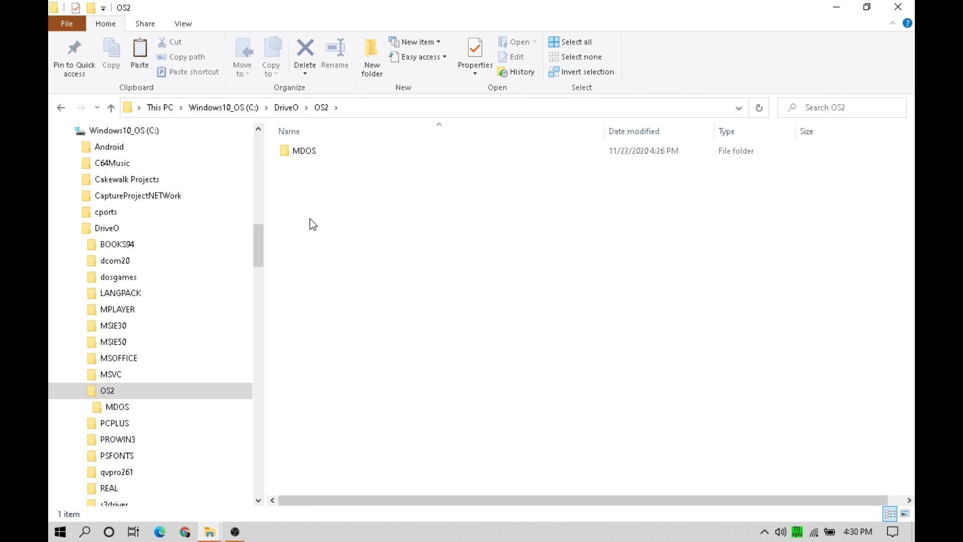
pyautogui.doubleClick(297, 154)
pyautogui.rightClick(324, 198)
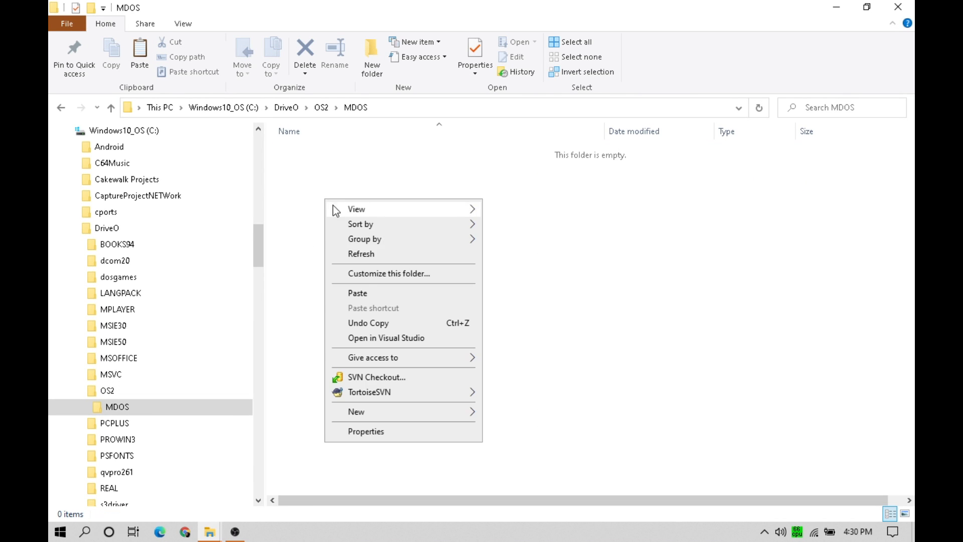
pyautogui.click(371, 293)
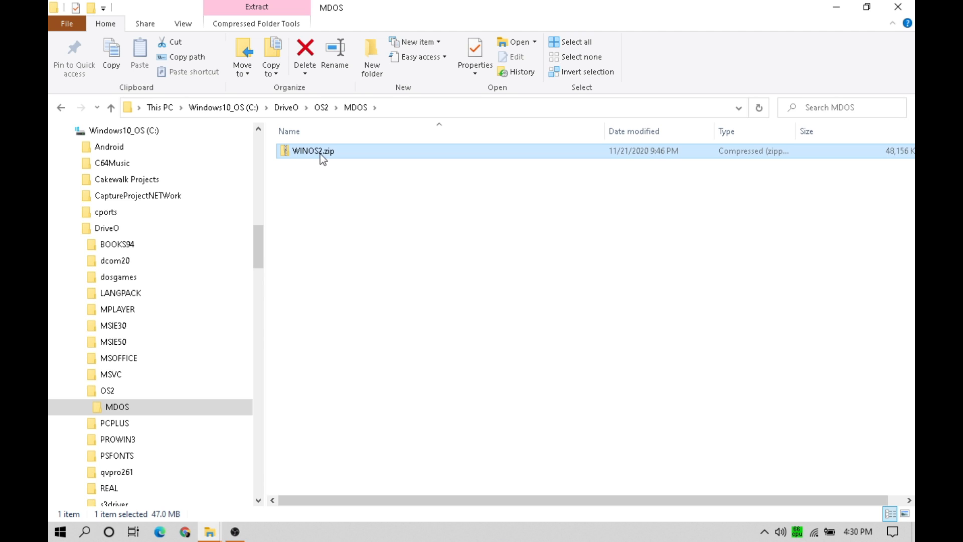
# Extract WINOS2.zip into a WINOS2 folder inside MDOS with 7-Zip, and permanently delete the archive
pyautogui.rightClick(320, 154)
pyautogui.moveTo(489, 227)
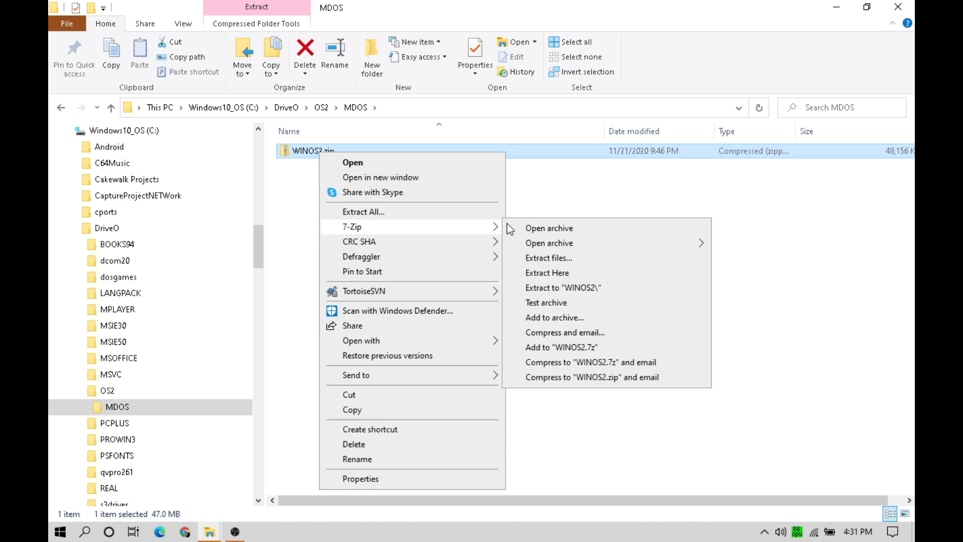
pyautogui.click(567, 288)
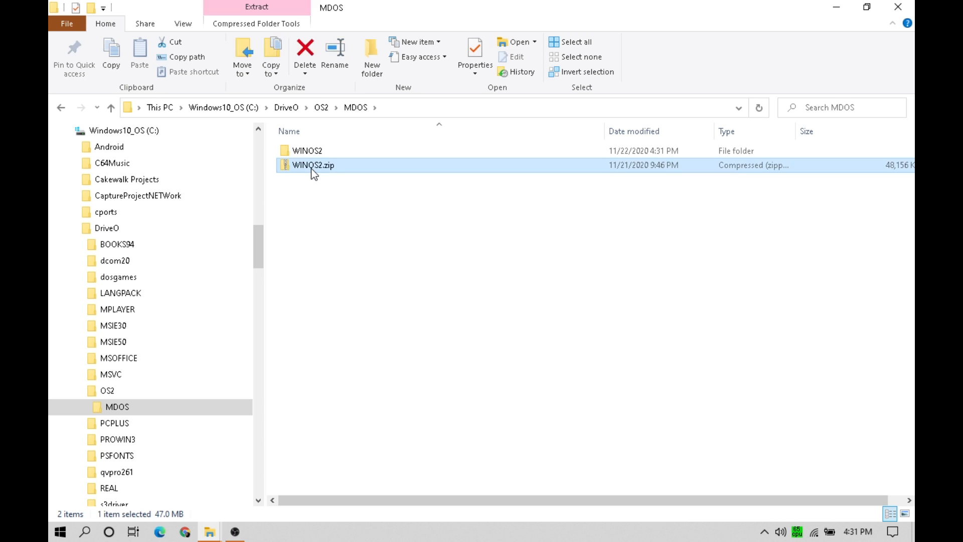
pyautogui.hotkey('shift', 'Delete')
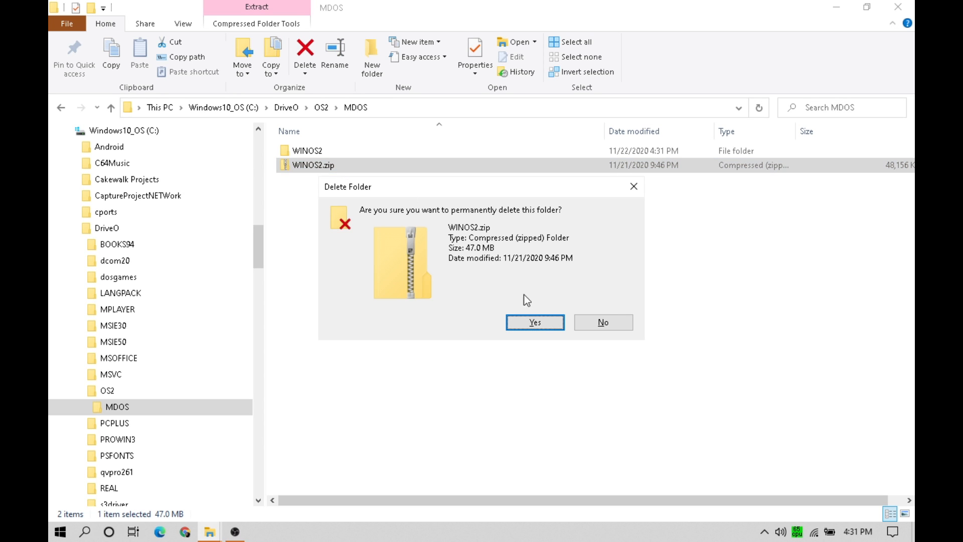
pyautogui.click(539, 325)
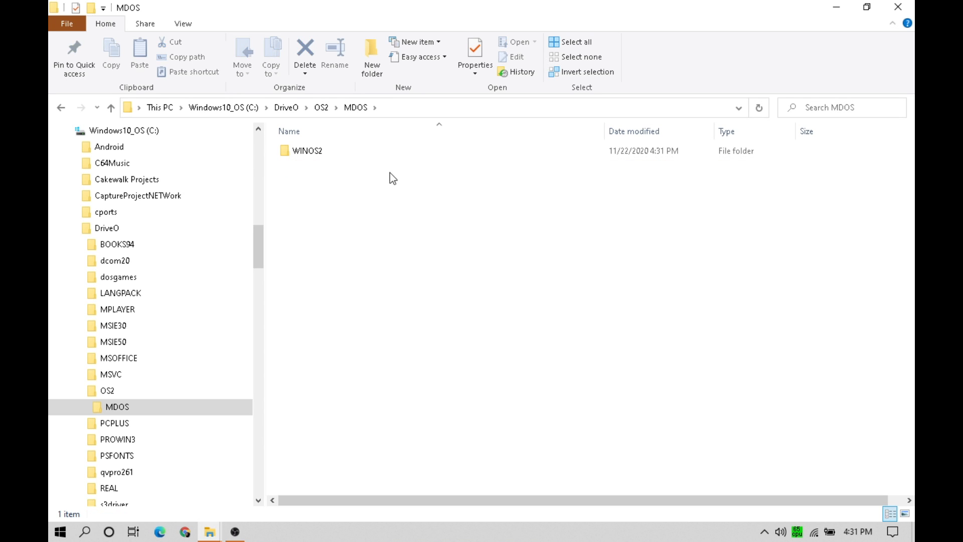
# Permanently delete the extracted archives from BOOKS94.zip through WINGAMES.zip in the DriveO folder
pyautogui.click(286, 107)
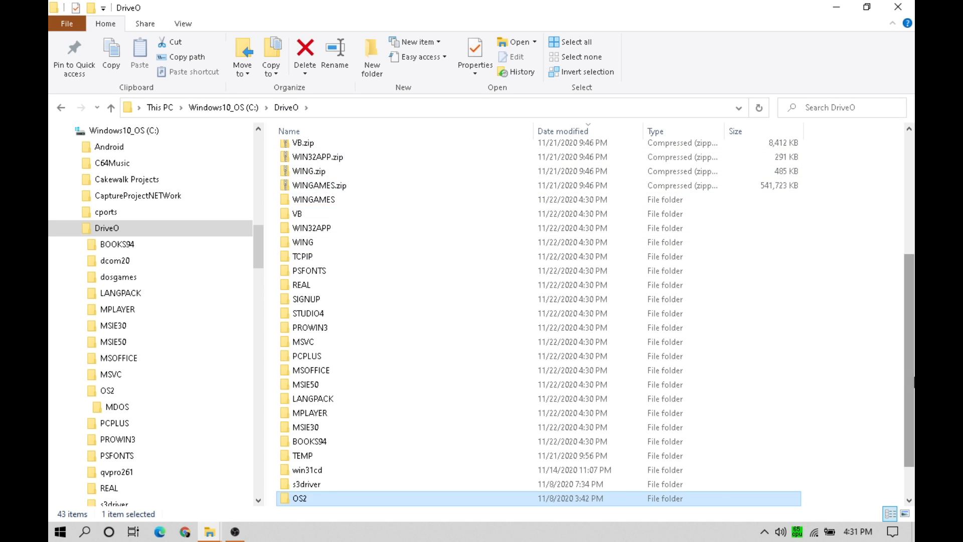
pyautogui.click(913, 247)
pyautogui.click(368, 151)
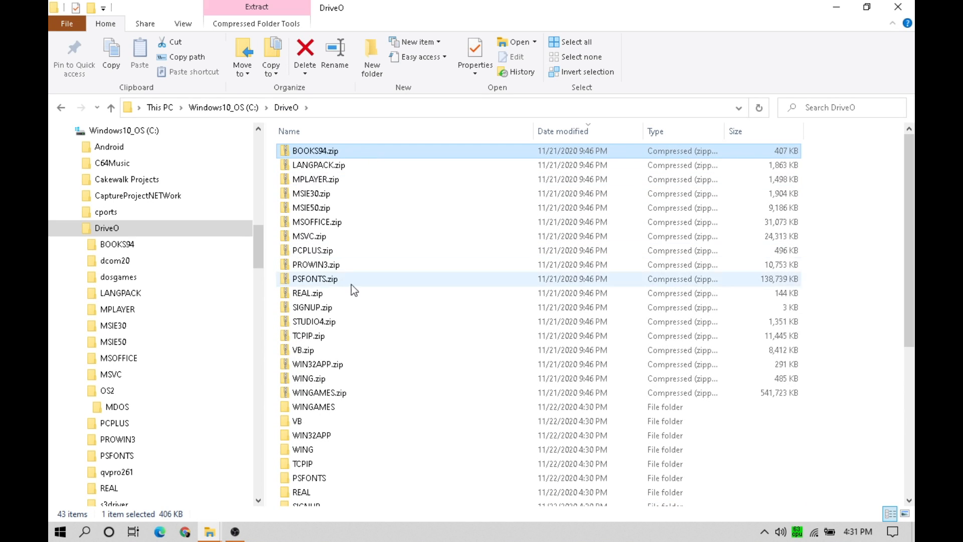
pyautogui.keyDown('shift'); pyautogui.click(324, 398); pyautogui.keyUp('shift')
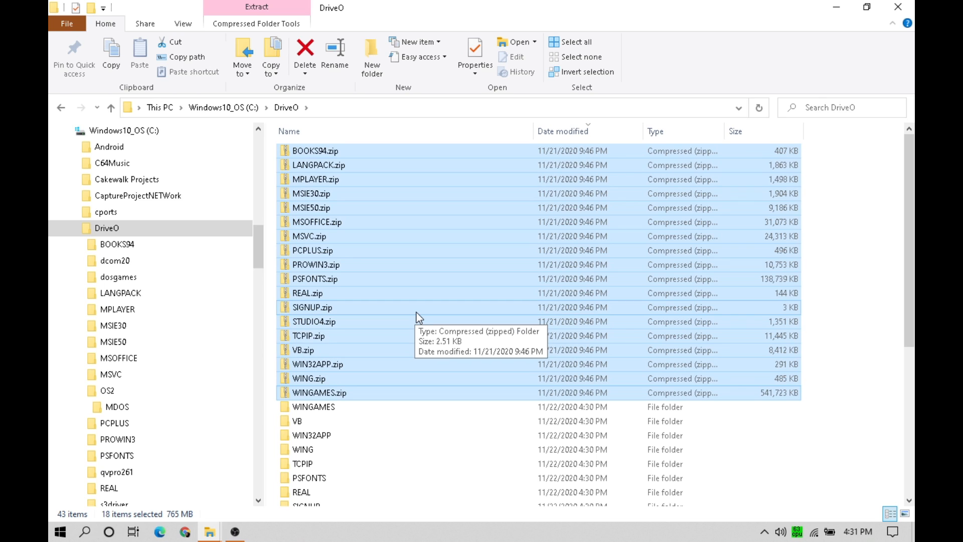
pyautogui.hotkey('shift', 'Delete')
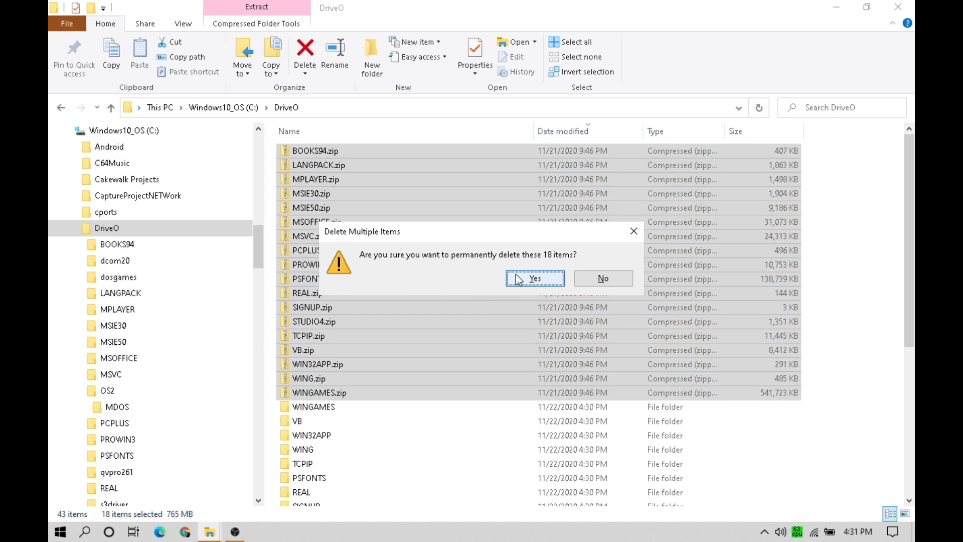
pyautogui.click(519, 278)
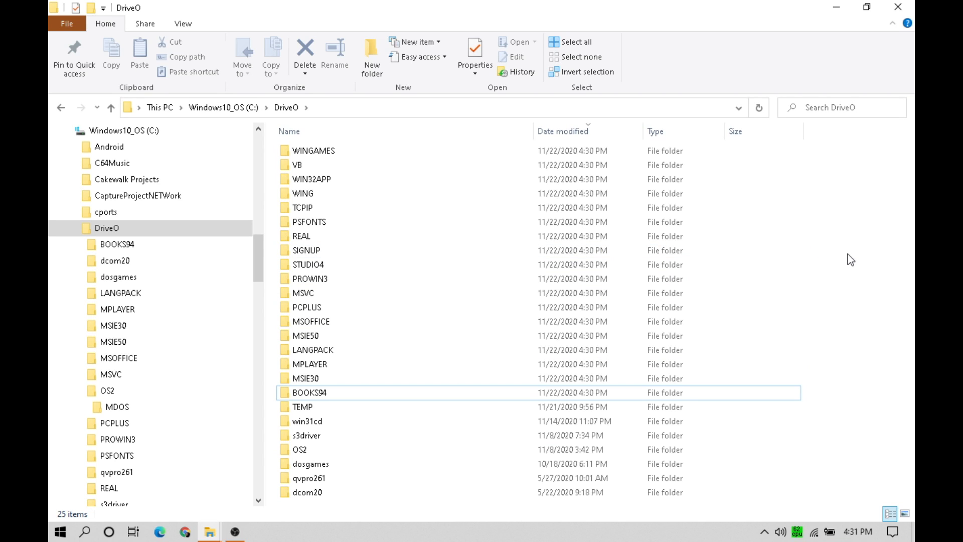
# Find and launch DOSBox 0.74-3 (Full Speed)
pyautogui.click(83, 533)
pyautogui.write('dosbox')
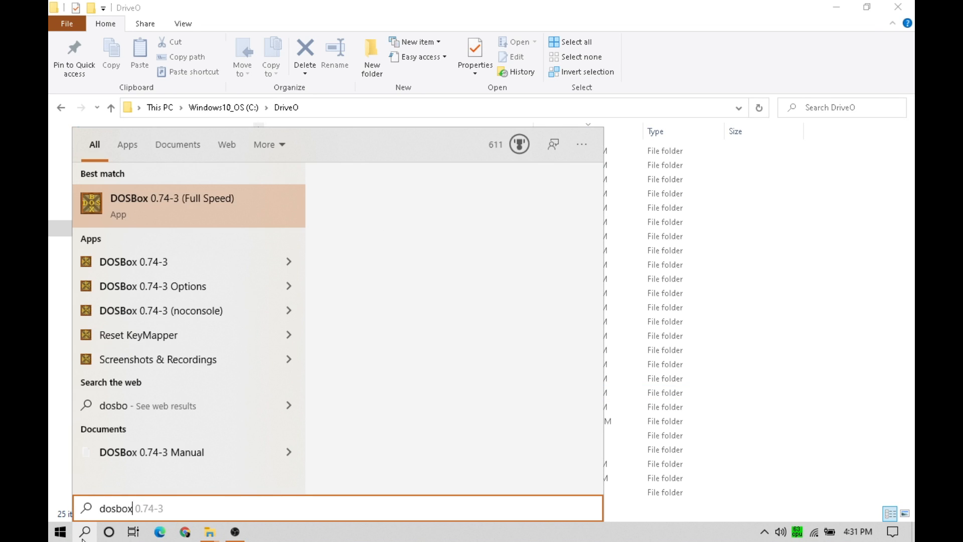
pyautogui.click(134, 202)
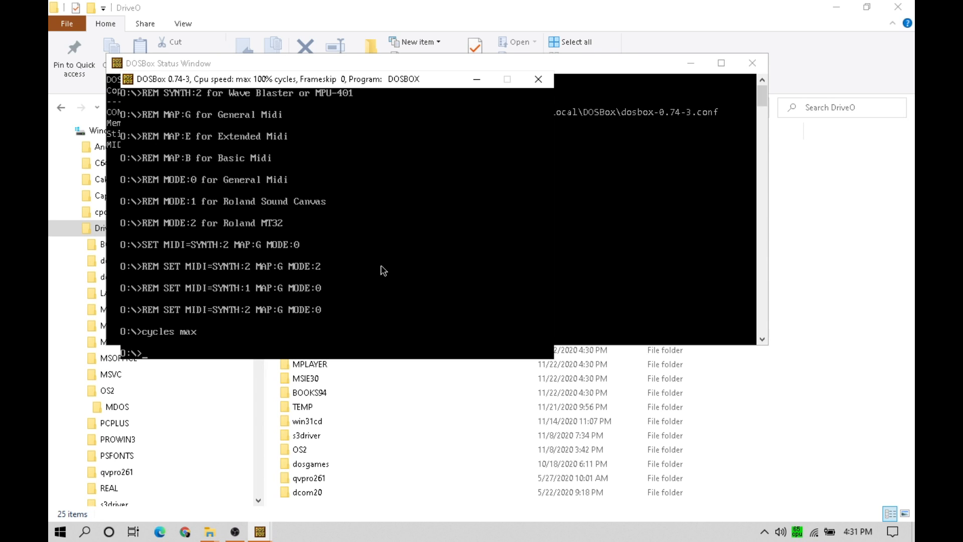
# Run the Windows 3.1 Setup program from the win31cd folder in DOSBox and continue past its welcome screen
pyautogui.moveTo(438, 83); pyautogui.dragTo(573, 24)
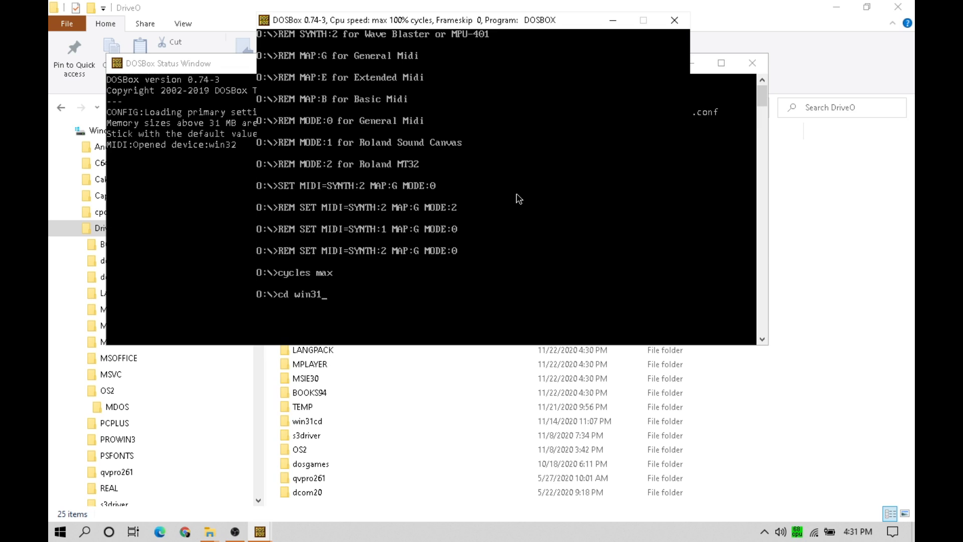
pyautogui.press('Return')
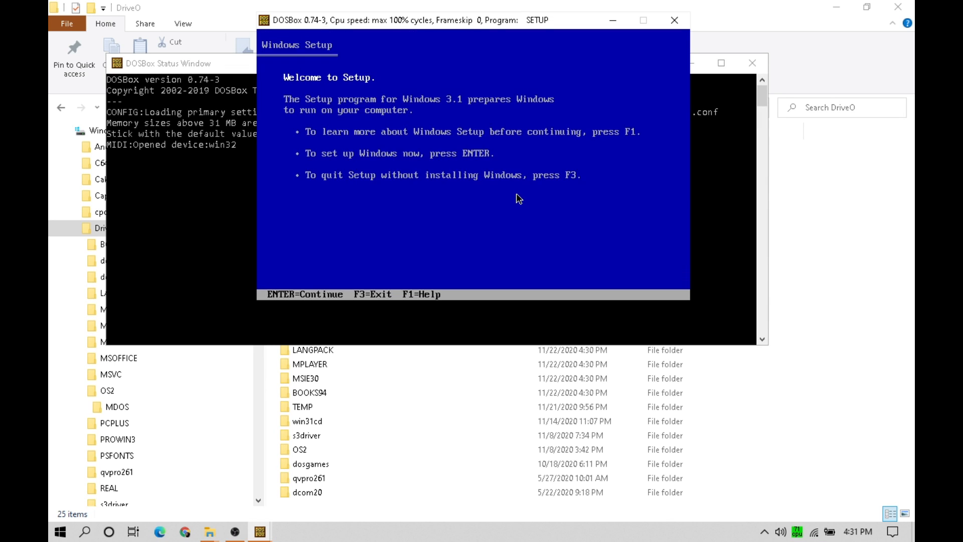
pyautogui.press('Return')
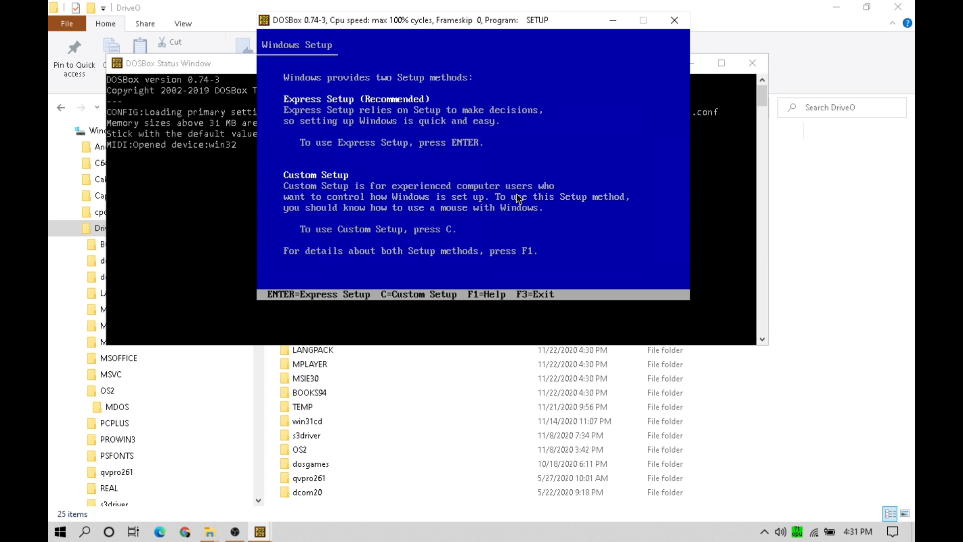
# Choose Express Setup and confirm upgrading the existing Windows version in O:\OS2\MDOS\WINOS2
pyautogui.press('Return')
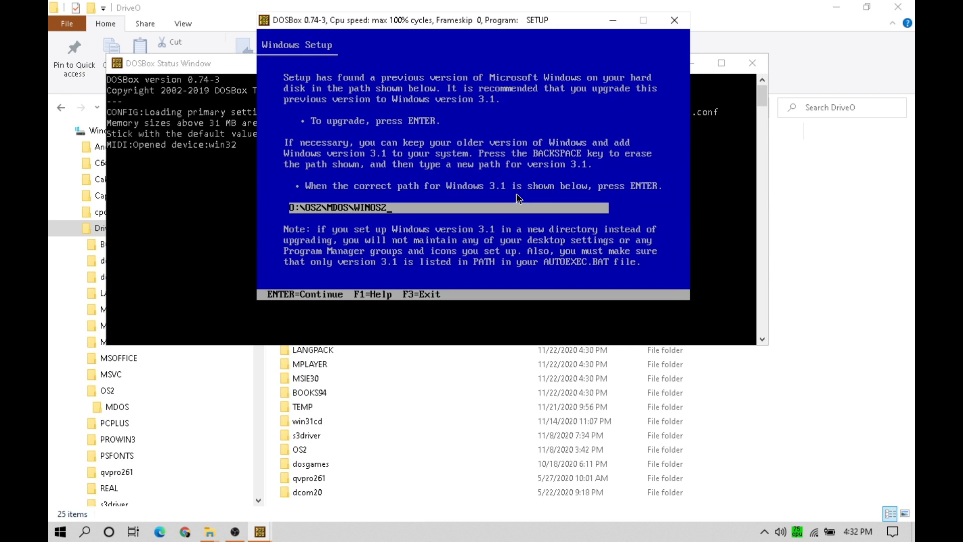
pyautogui.press('Return')
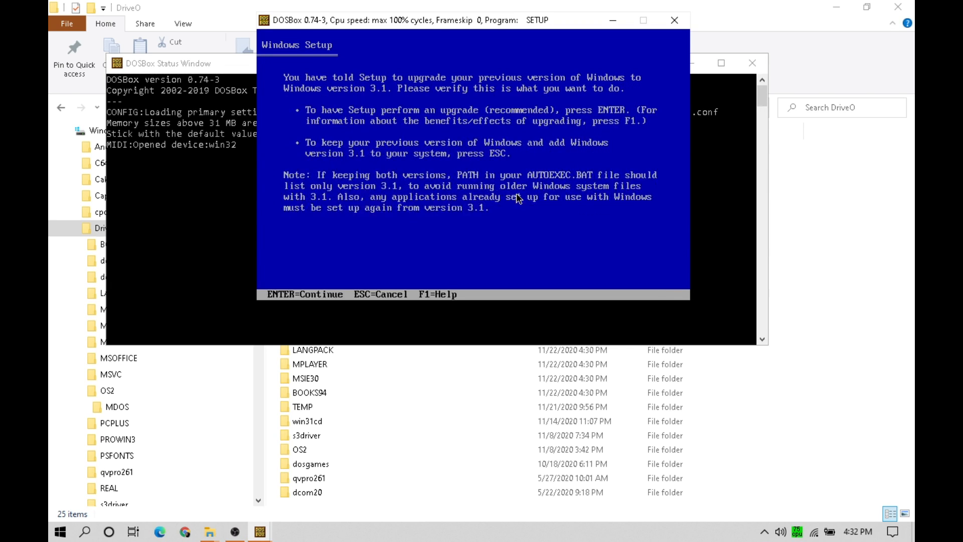
pyautogui.press('Return')
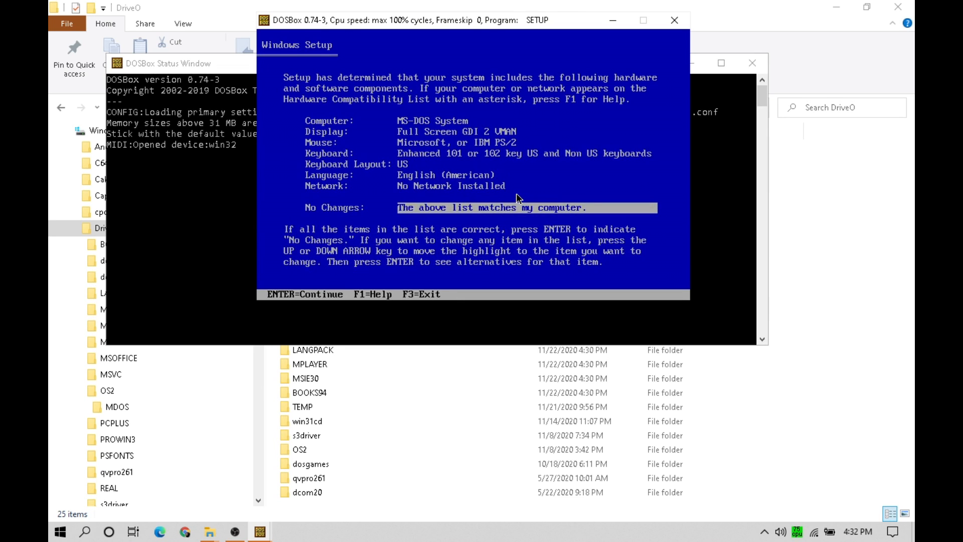
# Set the display type to VGA in the Setup hardware list and accept the list
pyautogui.press('Up')
pyautogui.press('Up')
pyautogui.press('Up')
pyautogui.press('Up')
pyautogui.press('Up')
pyautogui.press('Up')
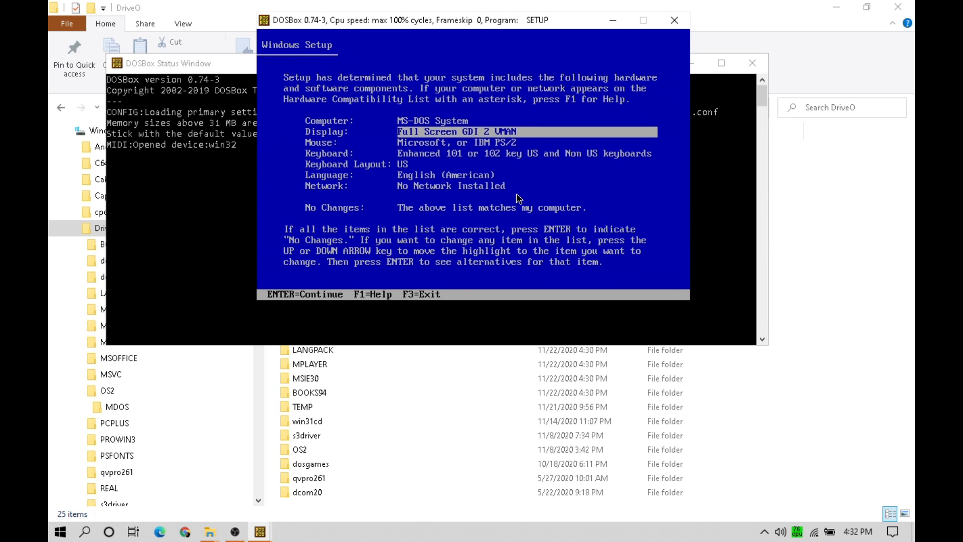
pyautogui.press('Return')
pyautogui.press('Down')
pyautogui.press('Down')
pyautogui.press('Down')
pyautogui.press('Down')
pyautogui.press('Down')
pyautogui.press('Down')
pyautogui.press('Down')
pyautogui.press('Down')
pyautogui.press('Down')
pyautogui.press('Down')
pyautogui.press('Down')
pyautogui.press('Down')
pyautogui.press('Down')
pyautogui.press('Down')
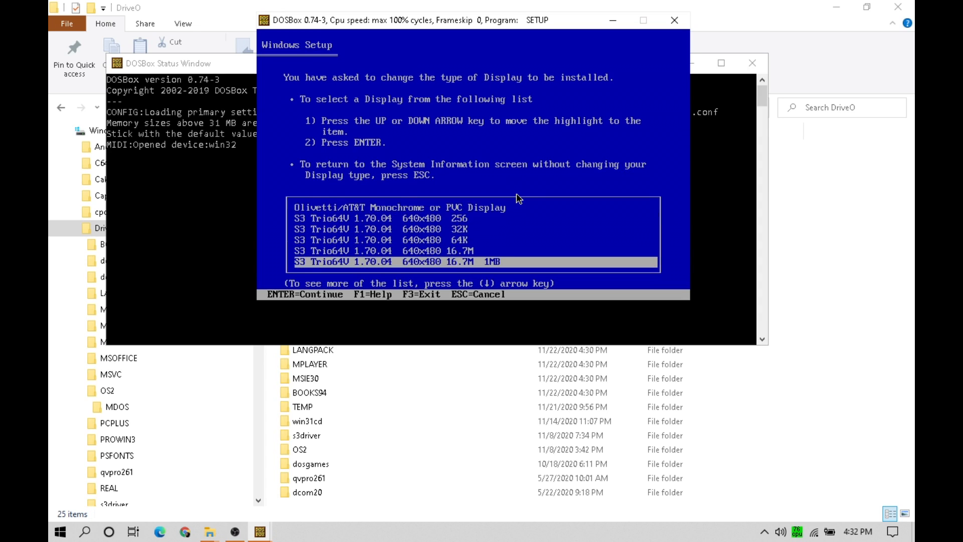
pyautogui.press('Down')
pyautogui.press('Down')
pyautogui.press('Down')
pyautogui.press('Down')
pyautogui.press('Down')
pyautogui.press('Down')
pyautogui.press('Down')
pyautogui.press('Down')
pyautogui.press('Down')
pyautogui.press('Down')
pyautogui.press('Down')
pyautogui.press('Down')
pyautogui.press('Down')
pyautogui.press('Down')
pyautogui.press('Down')
pyautogui.press('Down')
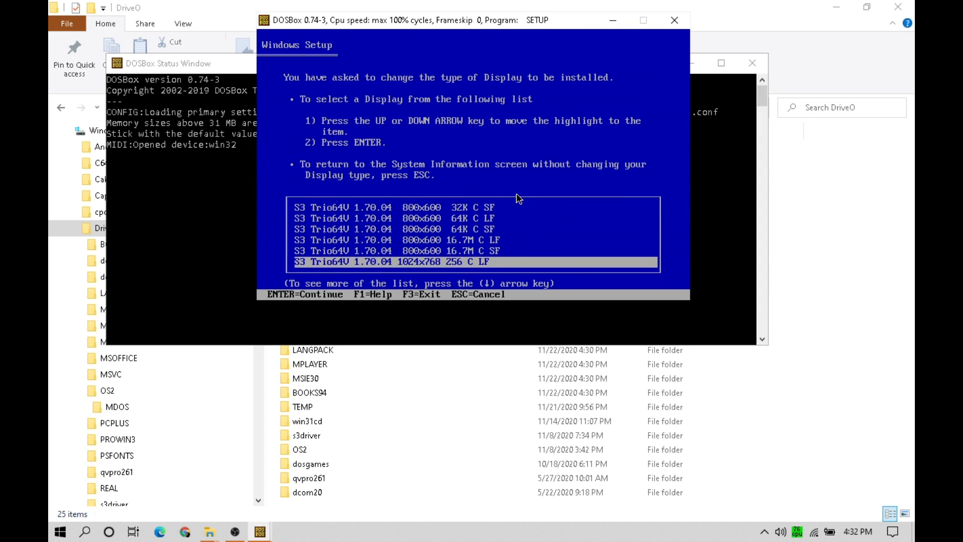
pyautogui.press('Down')
pyautogui.press('Up')
pyautogui.press('Up')
pyautogui.press('Up')
pyautogui.press('Down')
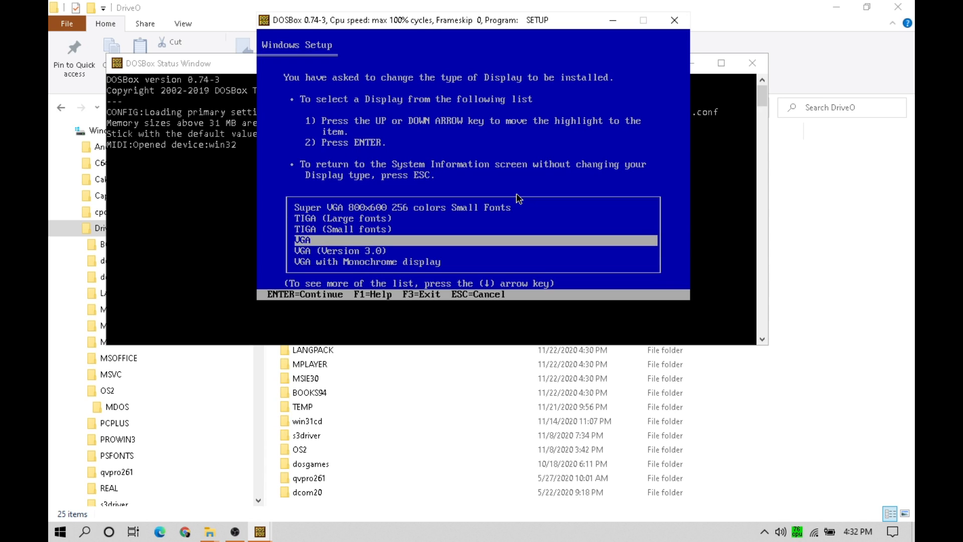
pyautogui.press('Return')
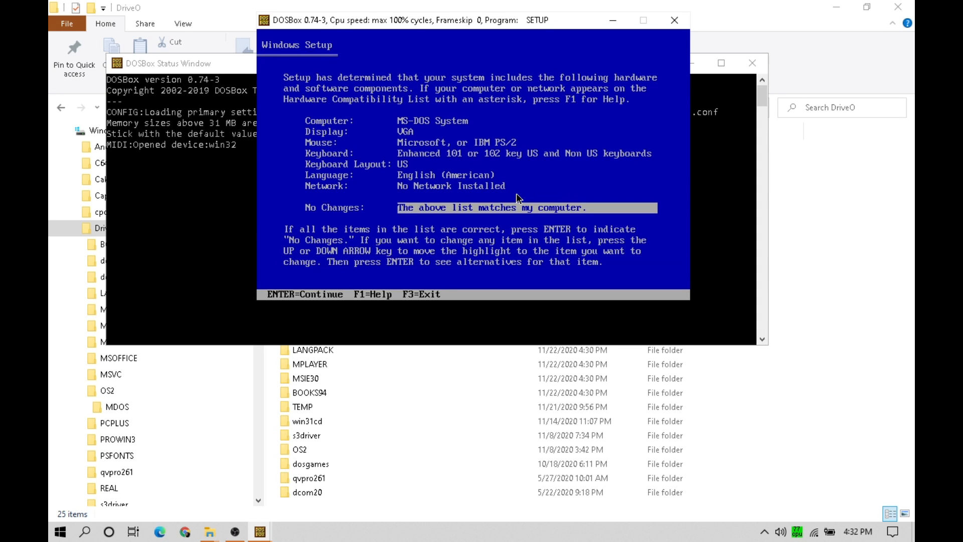
pyautogui.press('Return')
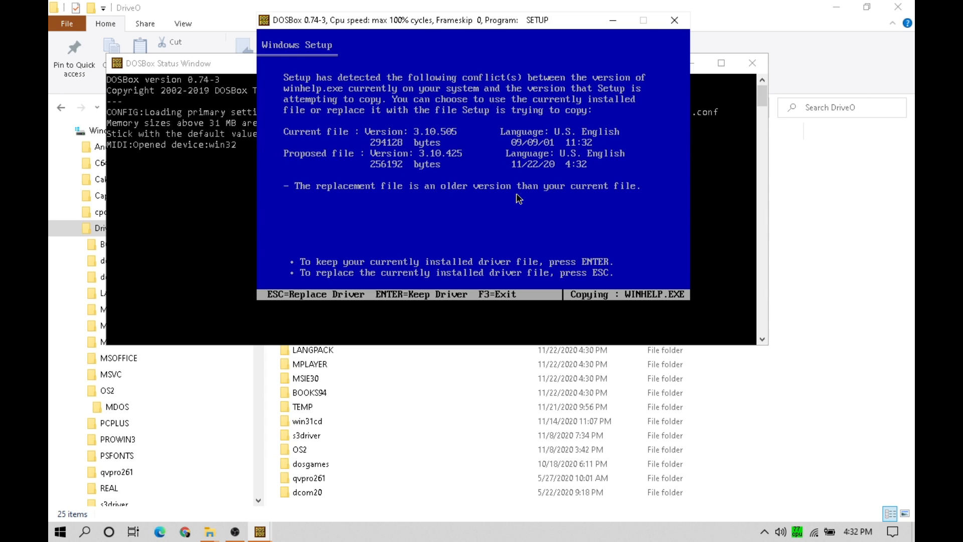
# Keep the currently installed winhelp.exe, then enter and confirm the full name in Windows Setup
pyautogui.press('Return')
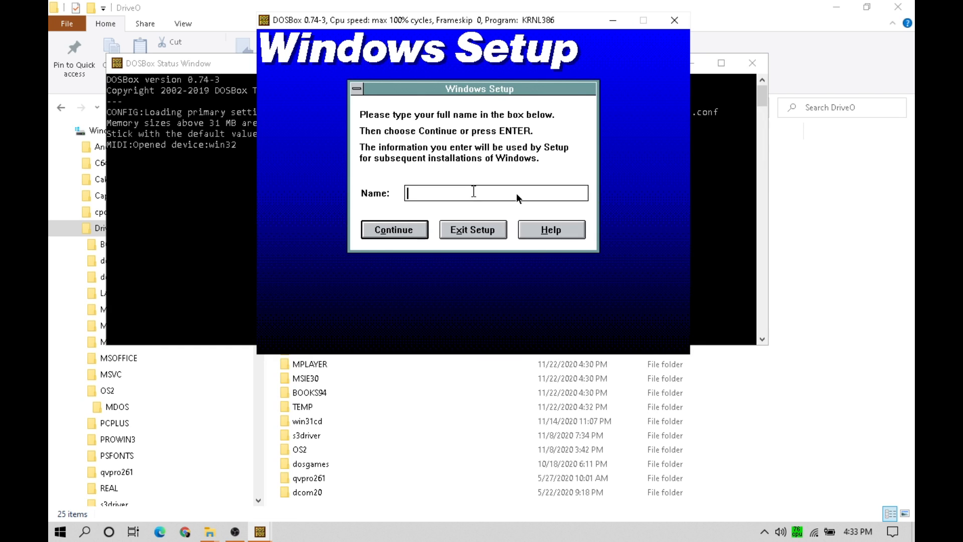
pyautogui.write('RTChaser07')
pyautogui.press('Tab')
pyautogui.press('Return')
pyautogui.press('Return')
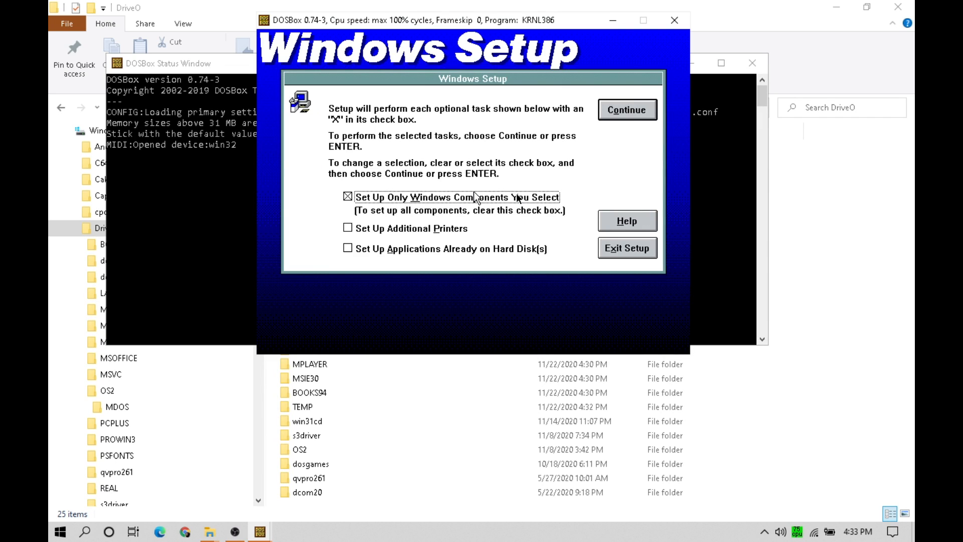
# Continue with selected Windows components only, keeping Readme Files, Accessories, Games, Screen Savers and Wallpapers checked
pyautogui.press('Tab')
pyautogui.press('Tab')
pyautogui.press('Tab')
pyautogui.press('Return')
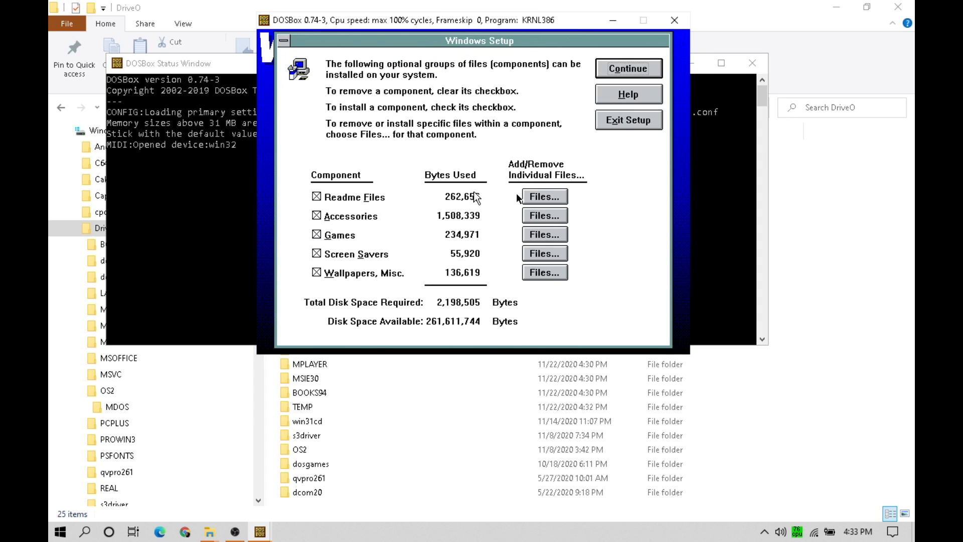
pyautogui.press('Return')
pyautogui.press('Return')
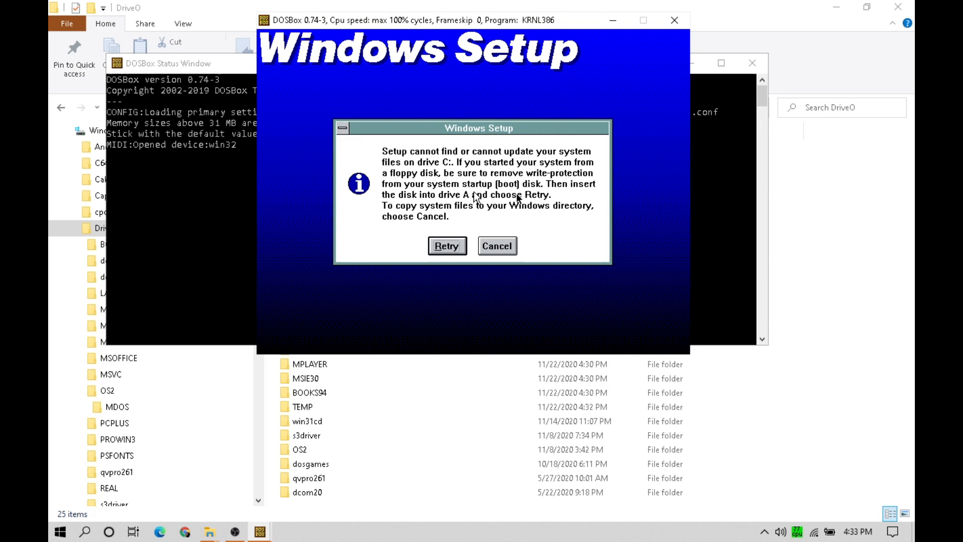
# Have Setup copy the system files to the Windows directory, and keep the installed DDEML.DLL in the version conflict
pyautogui.press('Tab')
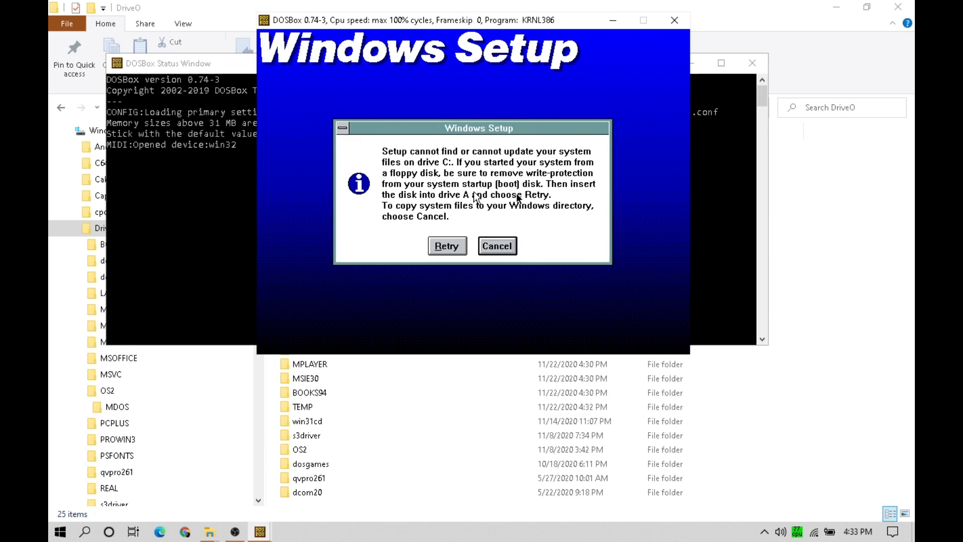
pyautogui.press('Return')
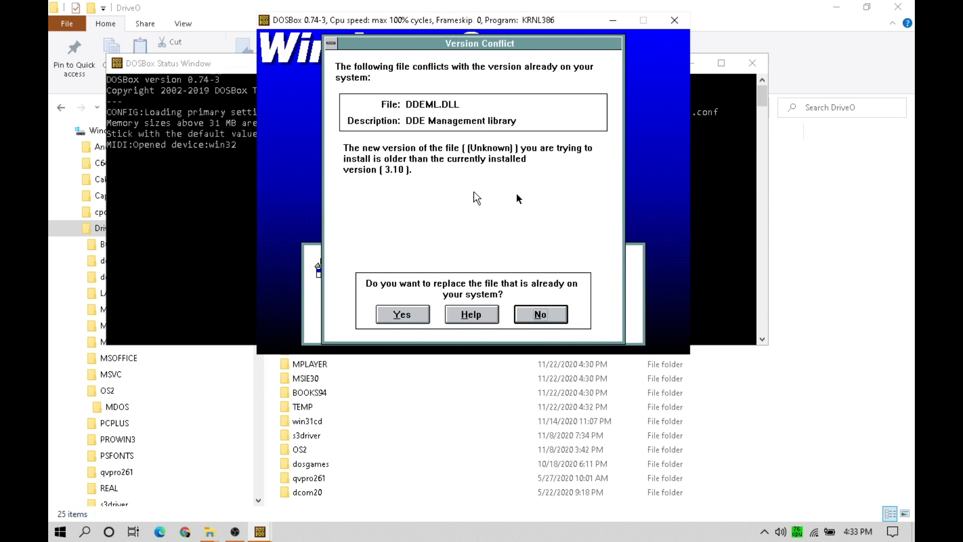
pyautogui.press('Return')
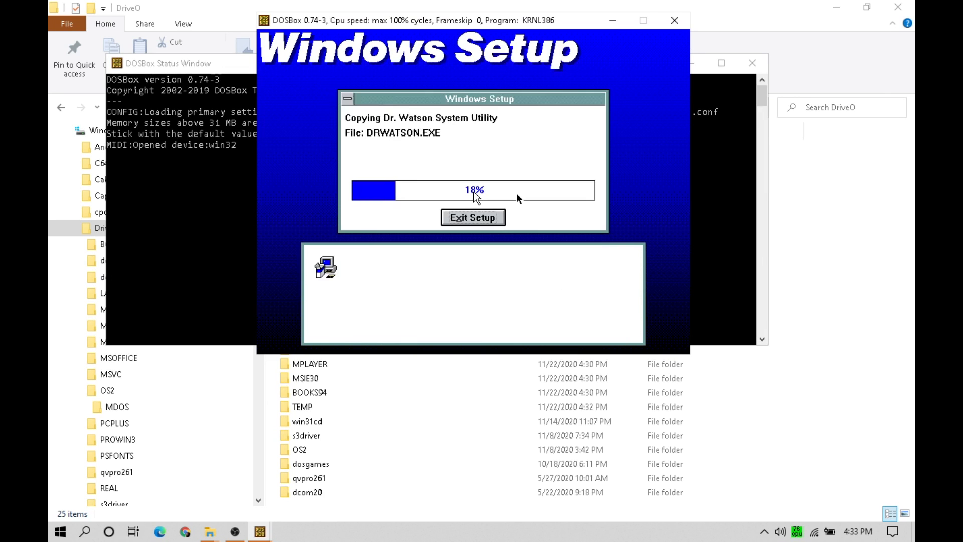
pyautogui.press('Return')
pyautogui.press('Return')
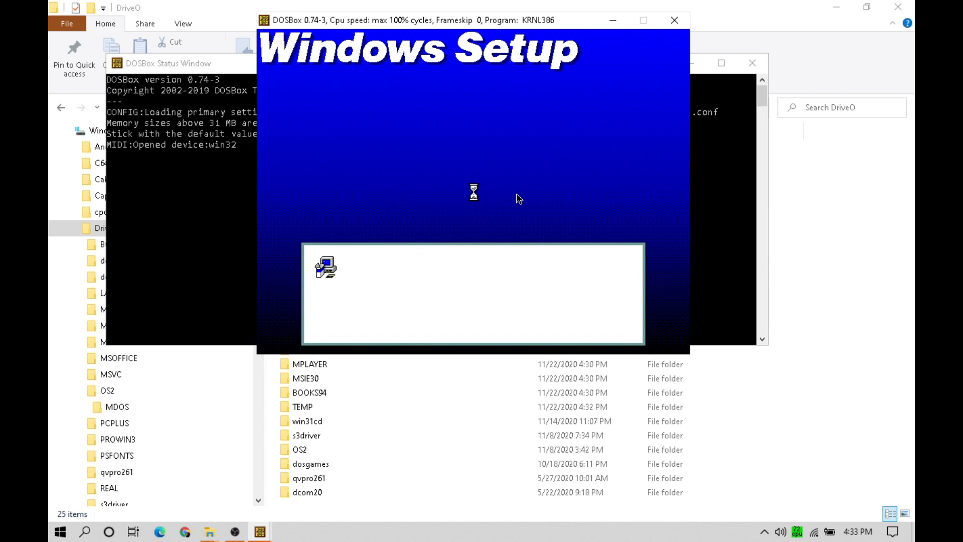
pyautogui.press('Return')
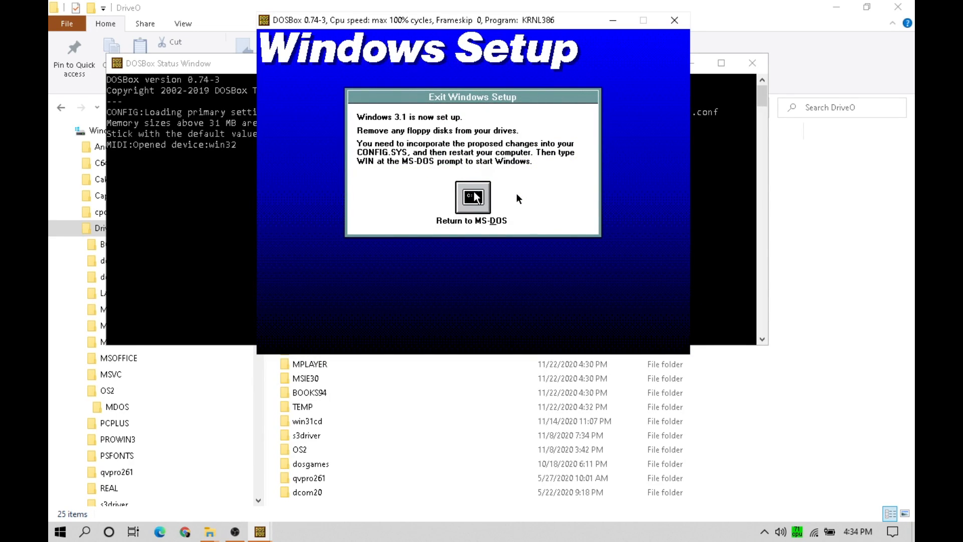
# Return to MS-DOS and start Windows with the win command, dismissing the Sound Blaster AWE32 notice
pyautogui.press('Return')
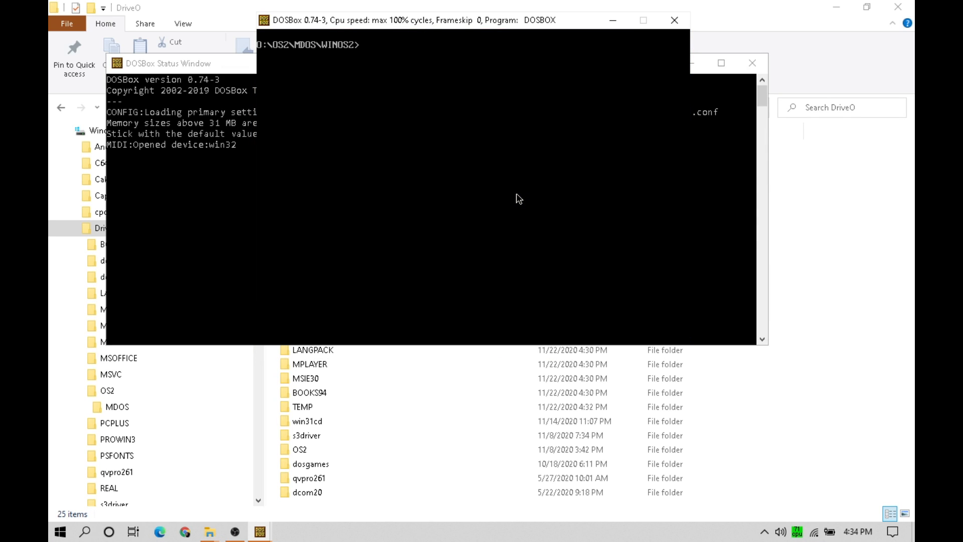
pyautogui.write('win')
pyautogui.press('Return')
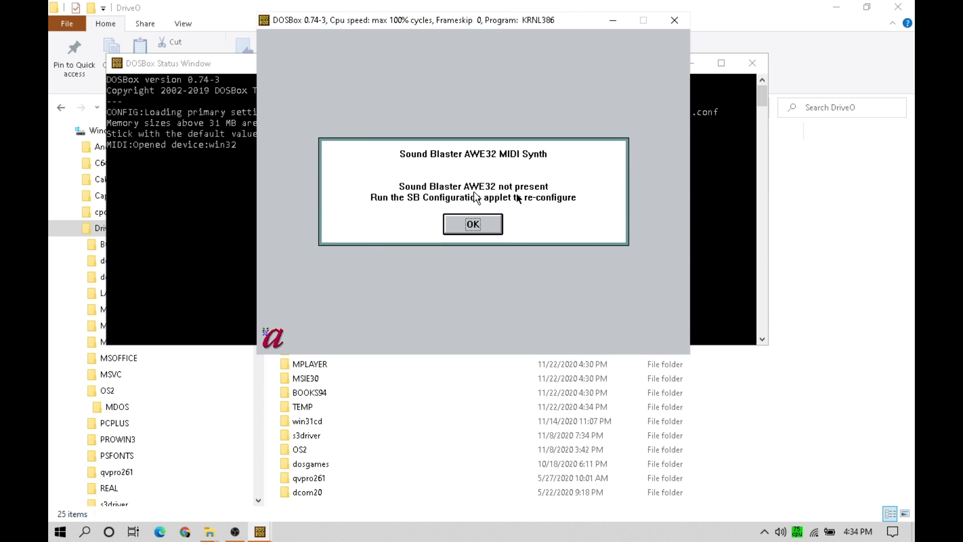
pyautogui.press('Return')
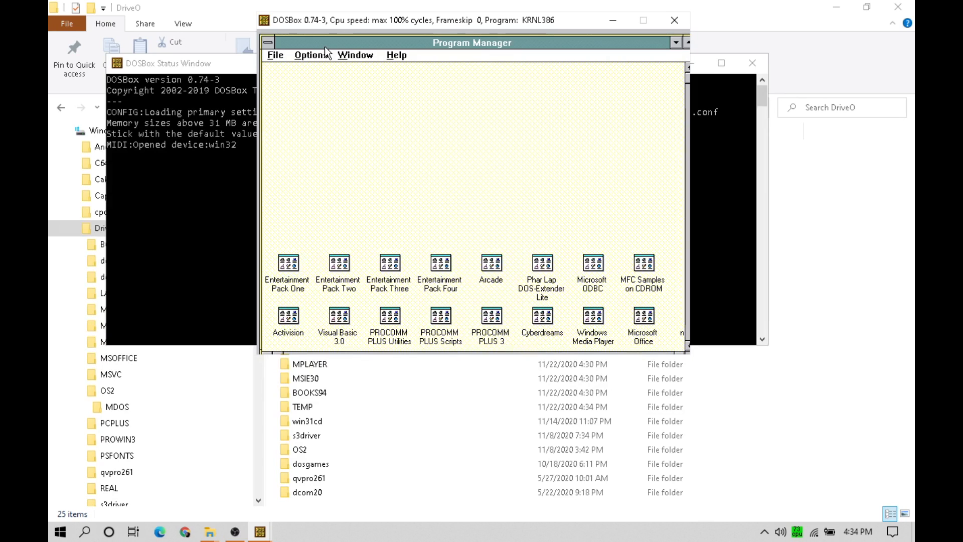
# Resize the Program Manager window to fit within the screen and arrange its program group icons
pyautogui.click(350, 56)
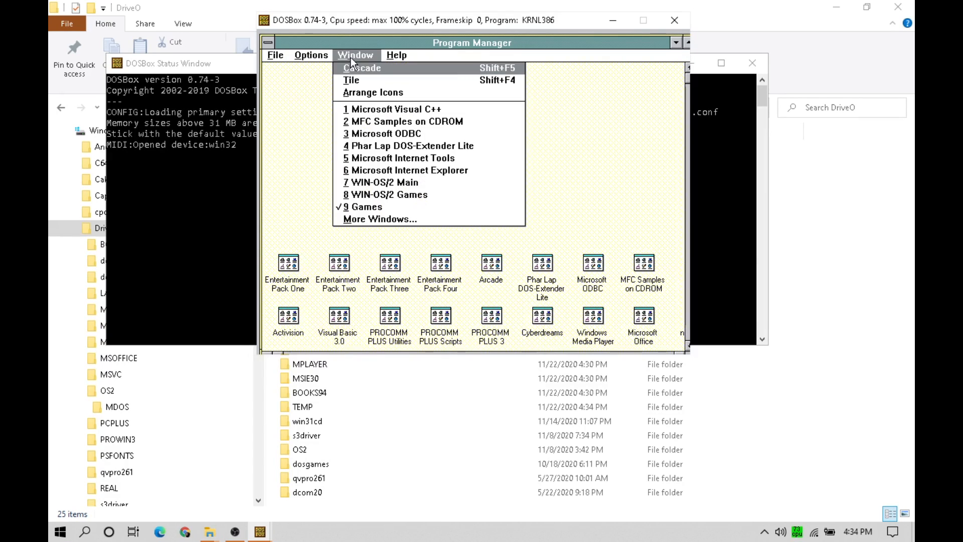
pyautogui.click(357, 92)
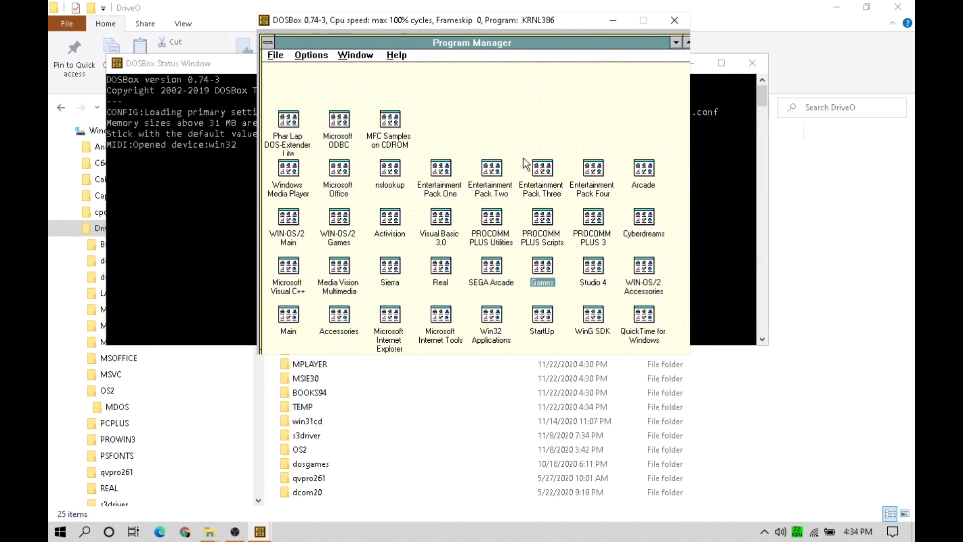
pyautogui.moveTo(260, 35); pyautogui.dragTo(290, 40)
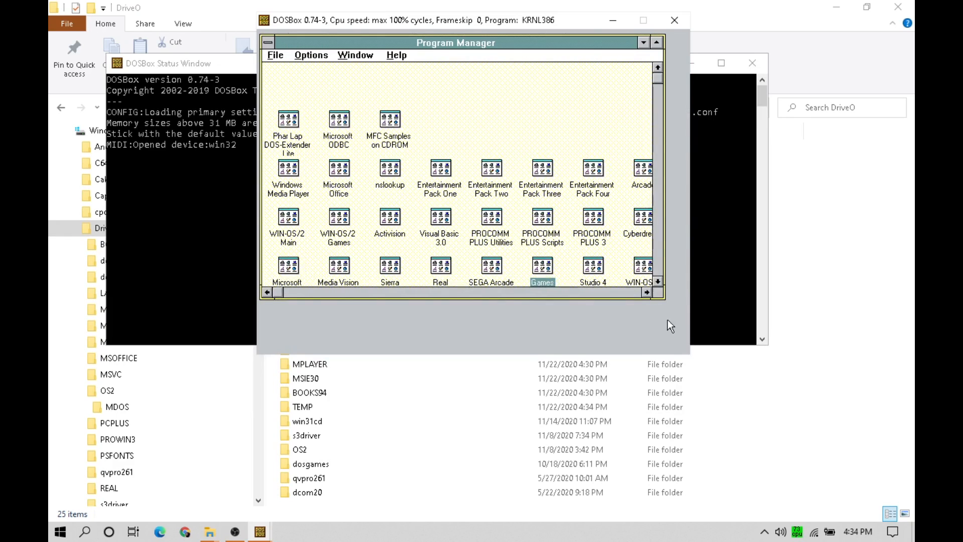
pyautogui.moveTo(663, 299); pyautogui.dragTo(682, 347)
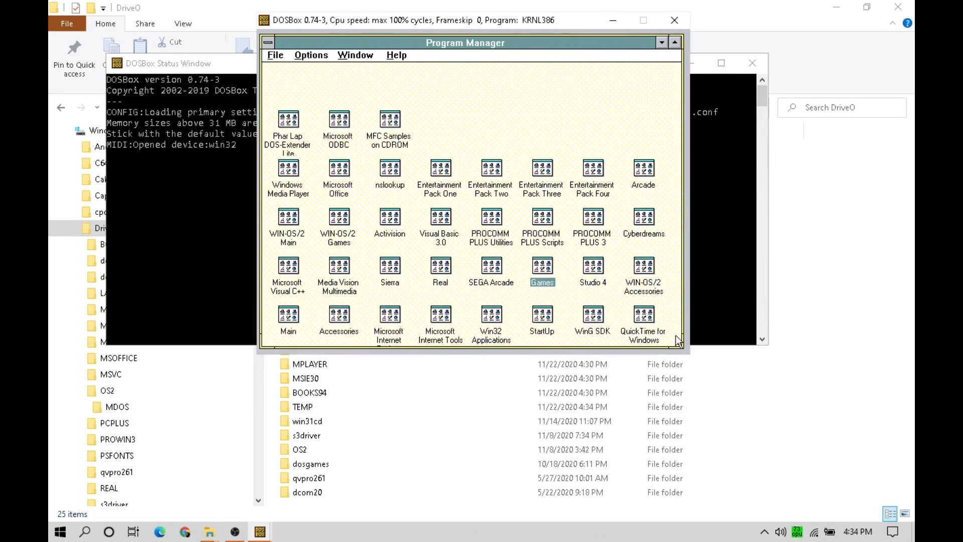
pyautogui.click(355, 55)
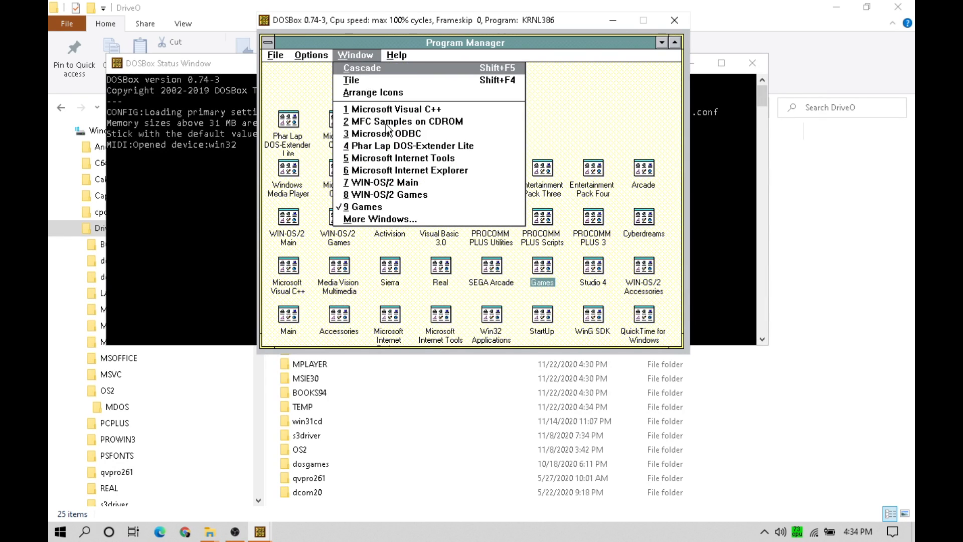
pyautogui.click(389, 92)
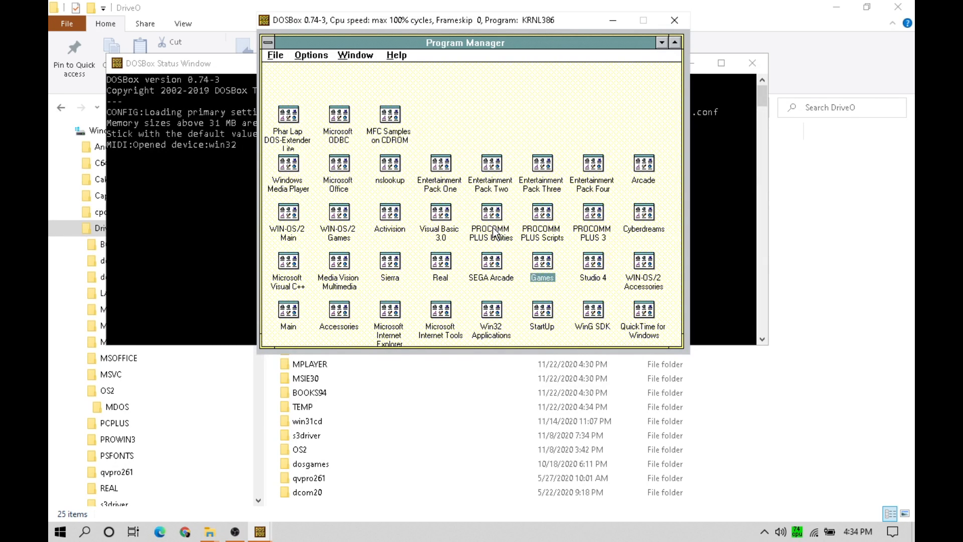
# In WIN-OS/2 Setup, change the display system setting to S3 Trio64V 1.70.04 800x600 64K C SF
pyautogui.doubleClick(300, 207)
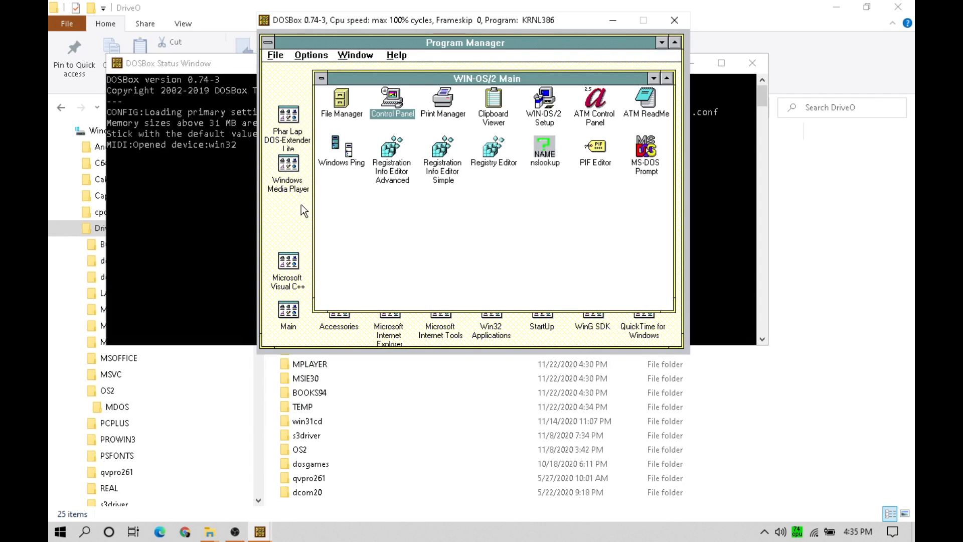
pyautogui.doubleClick(545, 103)
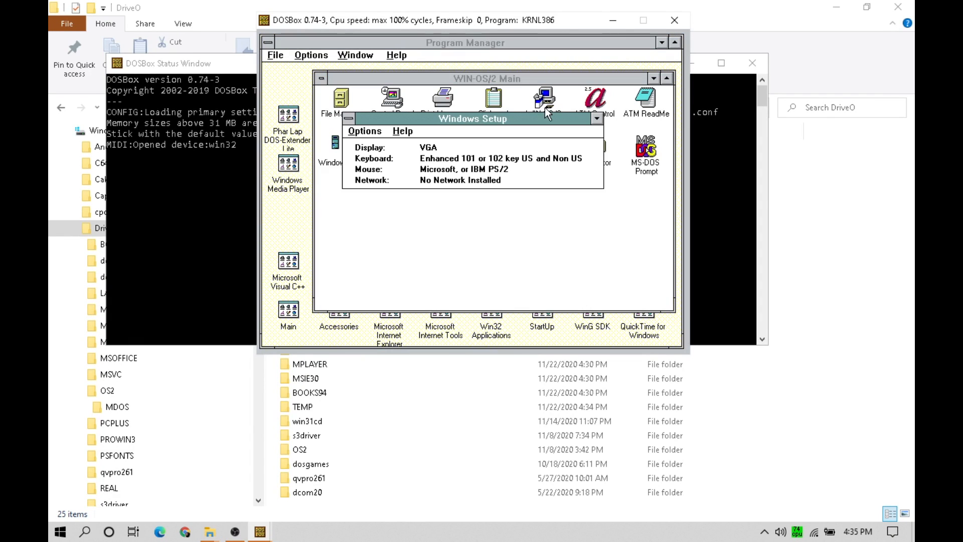
pyautogui.click(378, 133)
pyautogui.click(436, 143)
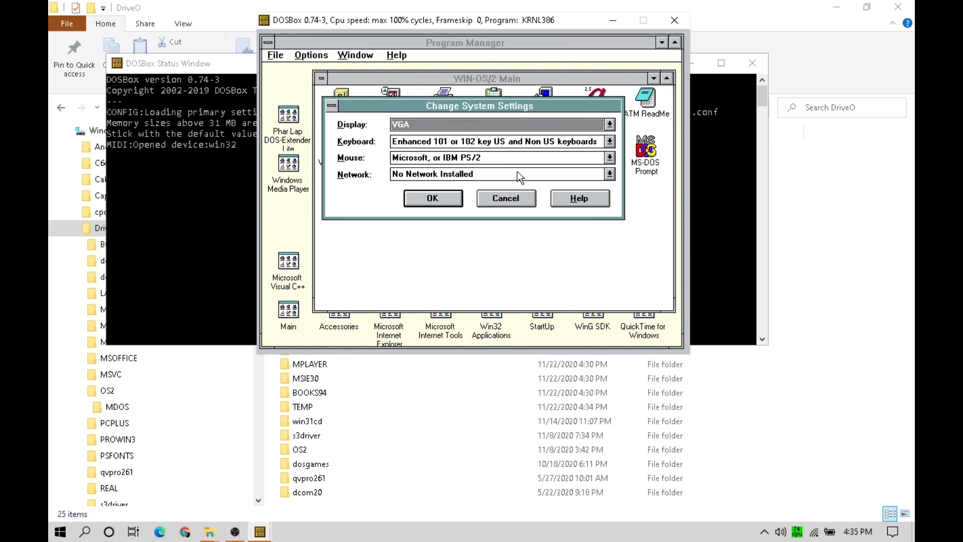
pyautogui.click(609, 125)
pyautogui.moveTo(611, 158); pyautogui.dragTo(612, 170)
pyautogui.moveTo(611, 167); pyautogui.dragTo(612, 149)
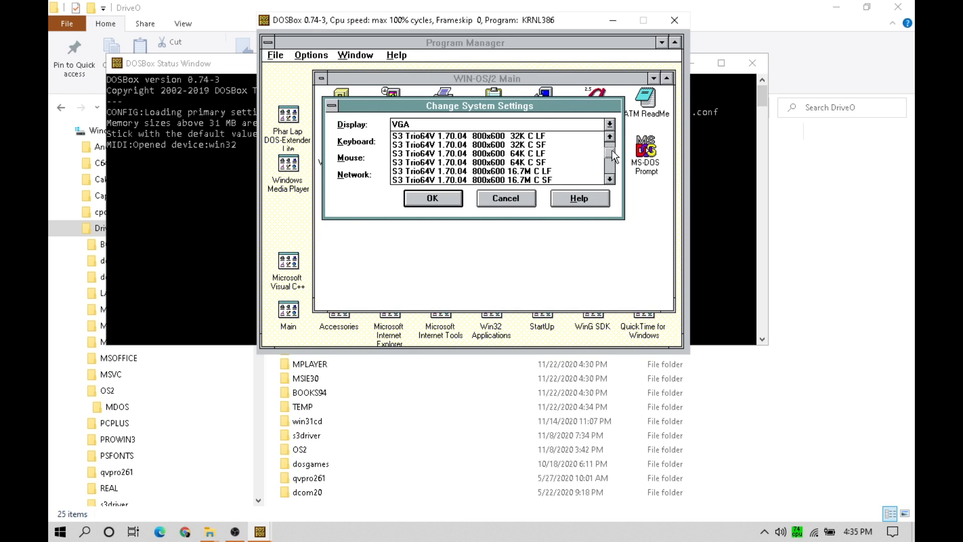
pyautogui.click(510, 163)
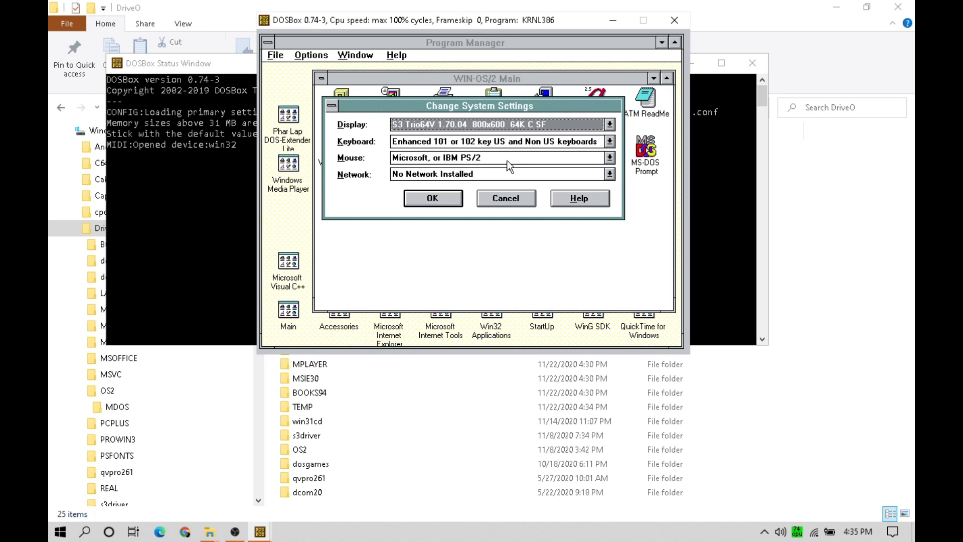
# Apply the changed system settings and restart Windows, dismissing the Sound Blaster AWE32 notice
pyautogui.click(426, 200)
pyautogui.click(390, 185)
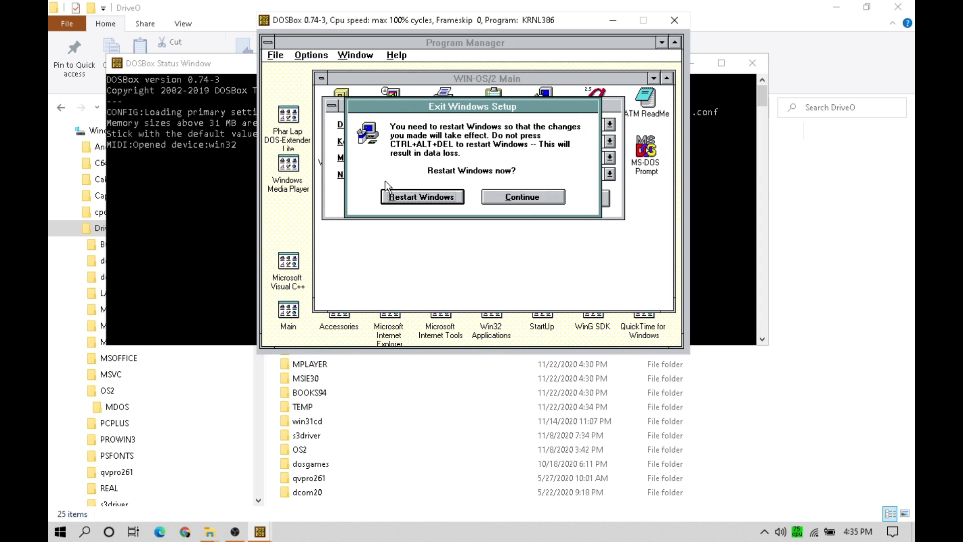
pyautogui.click(395, 193)
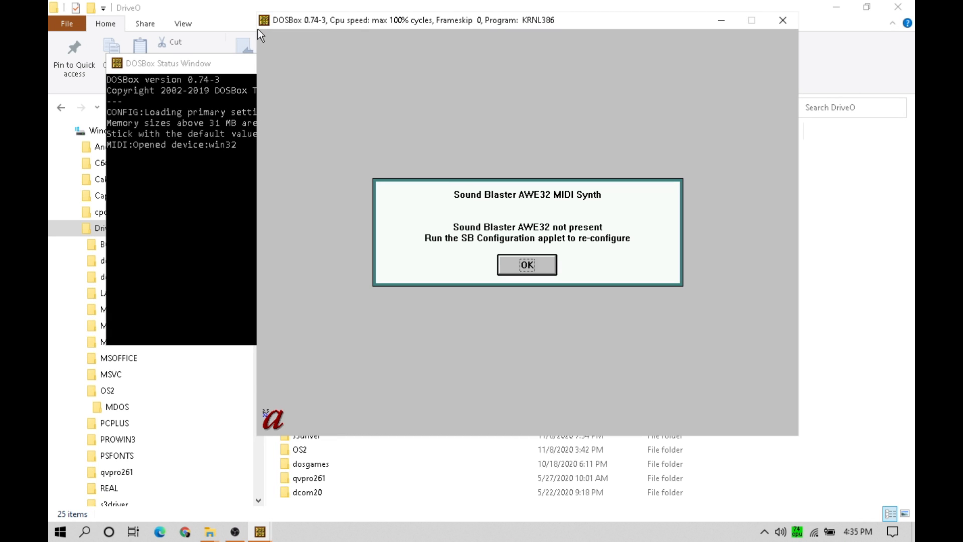
pyautogui.click(522, 262)
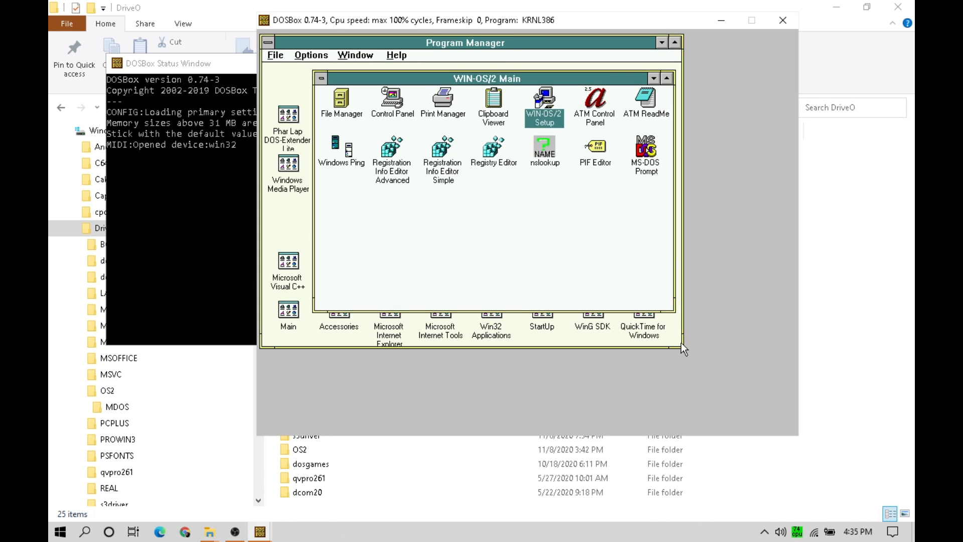
# Enlarge the Program Manager window to fill most of the screen and close the WIN-OS/2 Main group
pyautogui.moveTo(682, 346); pyautogui.dragTo(781, 411)
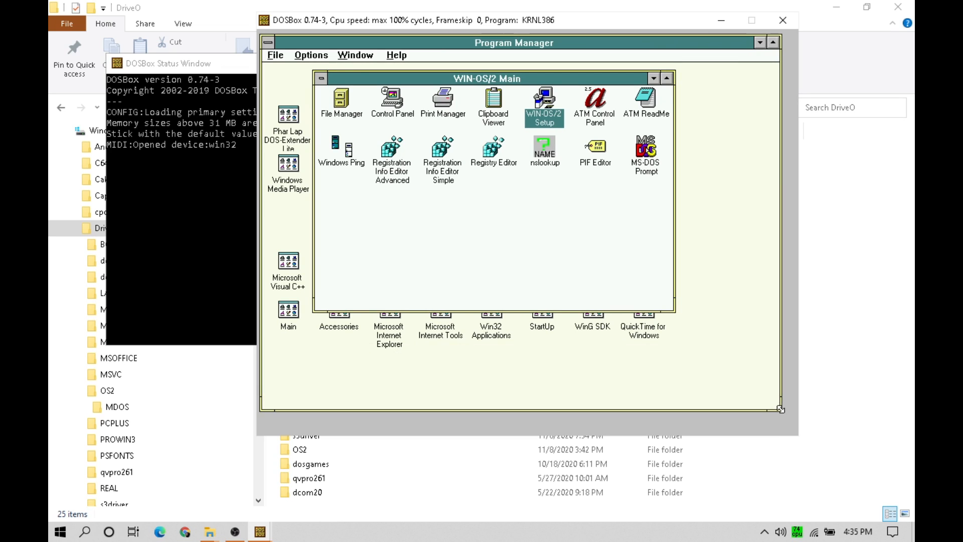
pyautogui.click(321, 79)
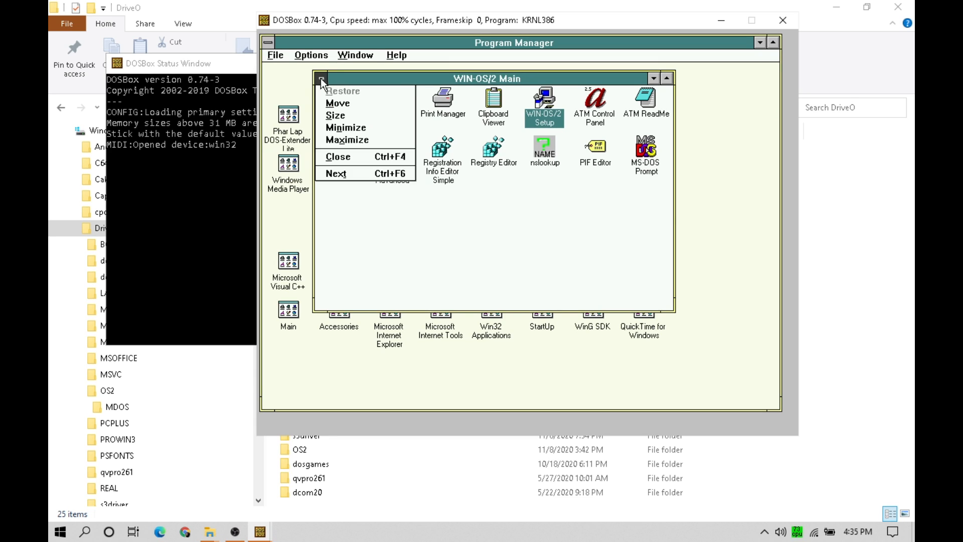
pyautogui.click(344, 157)
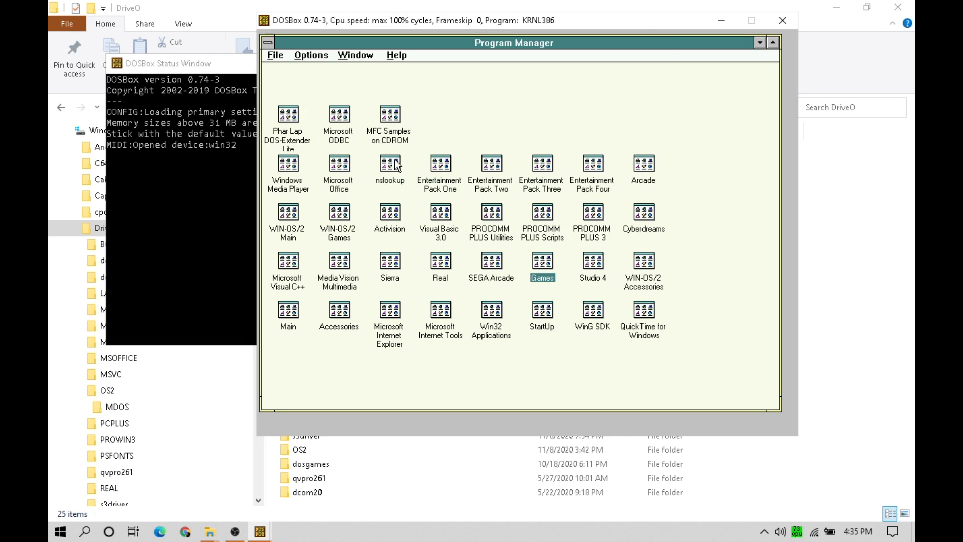
# Choose setup.exe from o:\os2\mdos\winos2\ie5inst as the program to run from Program Manager
pyautogui.click(275, 55)
pyautogui.click(286, 146)
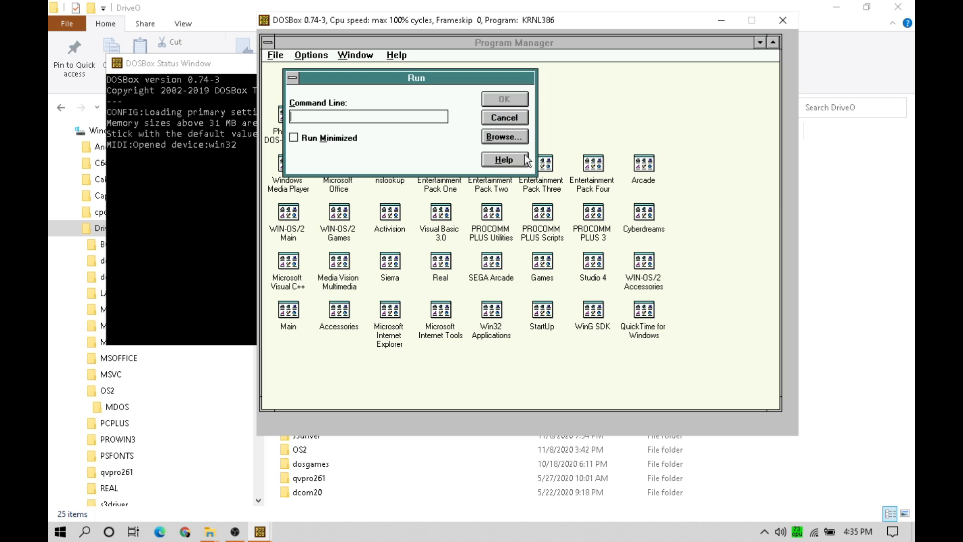
pyautogui.click(504, 135)
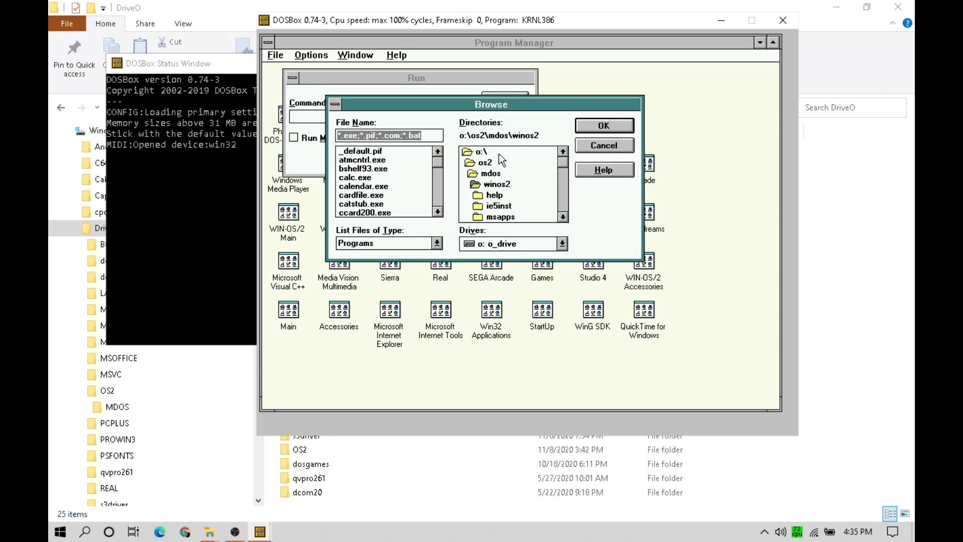
pyautogui.click(496, 153)
pyautogui.doubleClick(496, 153)
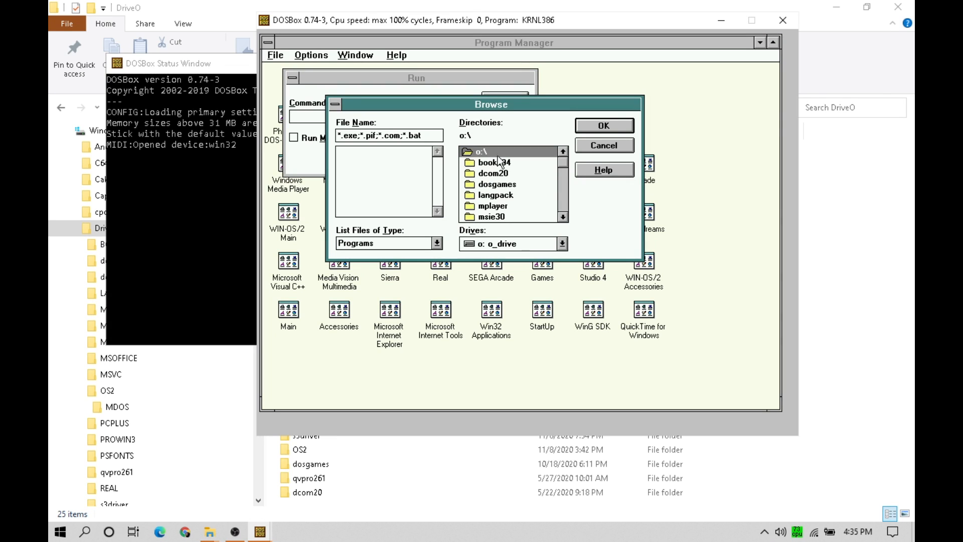
pyautogui.click(561, 216)
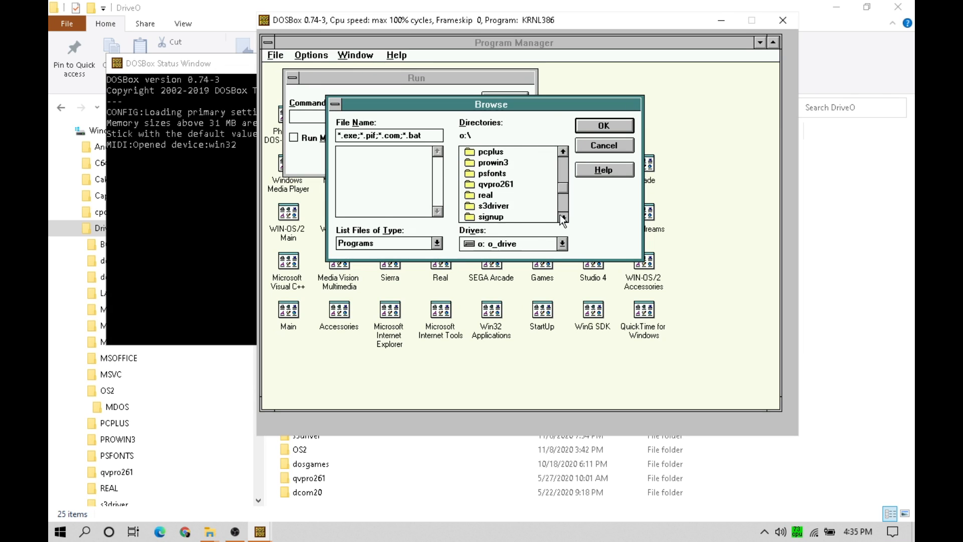
pyautogui.click(562, 152)
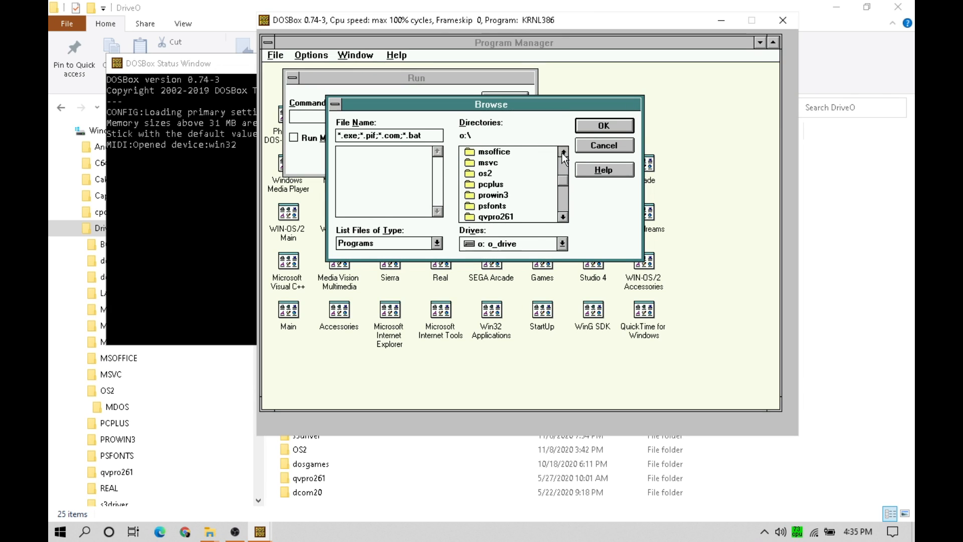
pyautogui.doubleClick(484, 174)
pyautogui.doubleClick(485, 173)
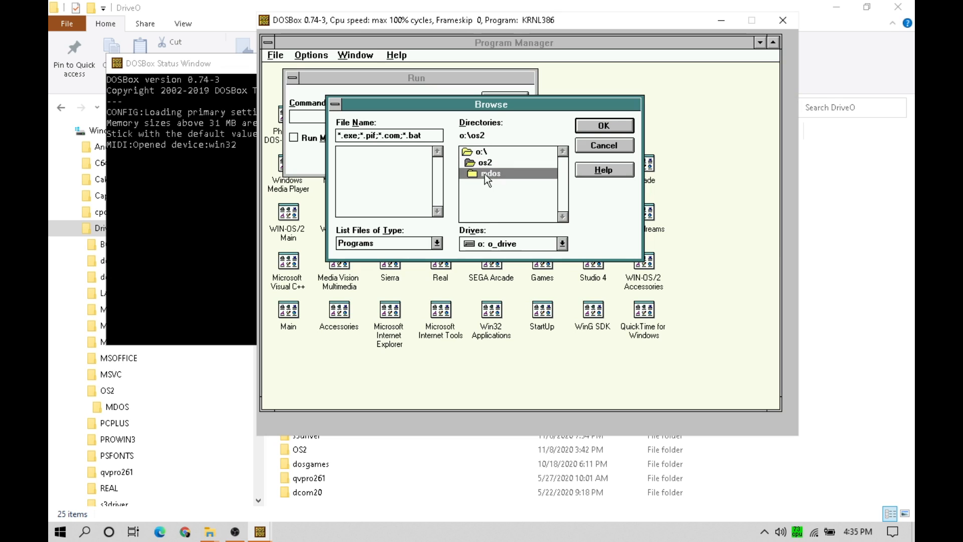
pyautogui.doubleClick(486, 184)
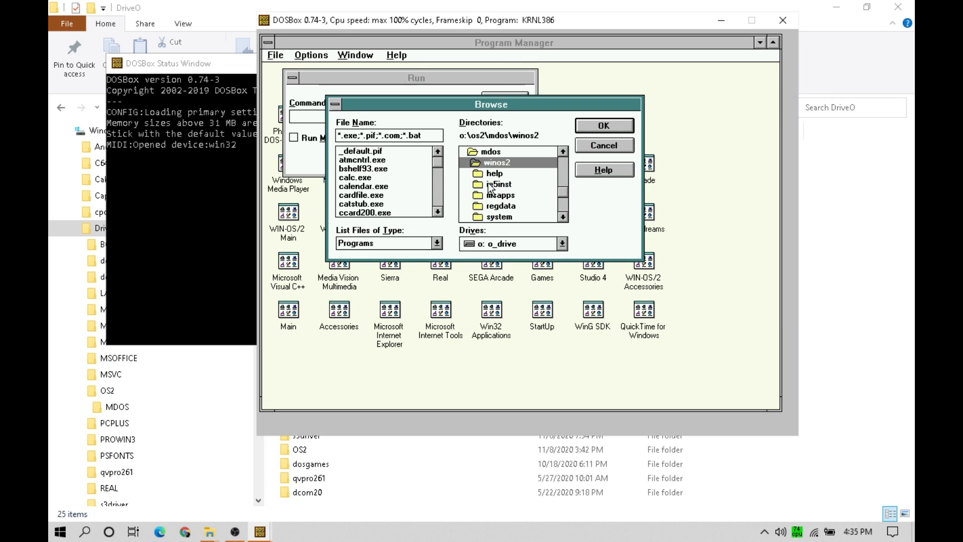
pyautogui.doubleClick(487, 184)
pyautogui.click(365, 186)
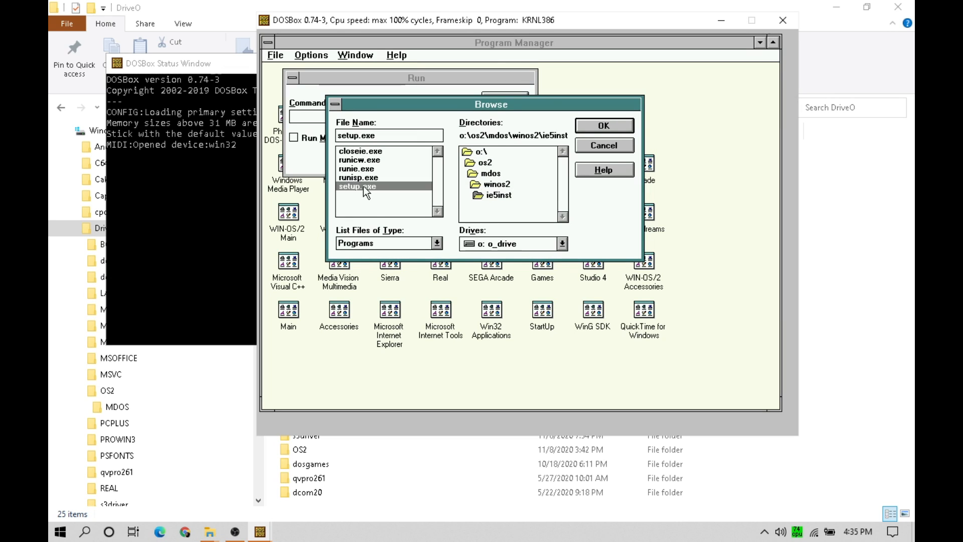
pyautogui.click(601, 122)
# Launch the Internet Explorer setup with the /f:16 switch, then cancel out of its wizard
pyautogui.click(379, 118)
pyautogui.press('End')
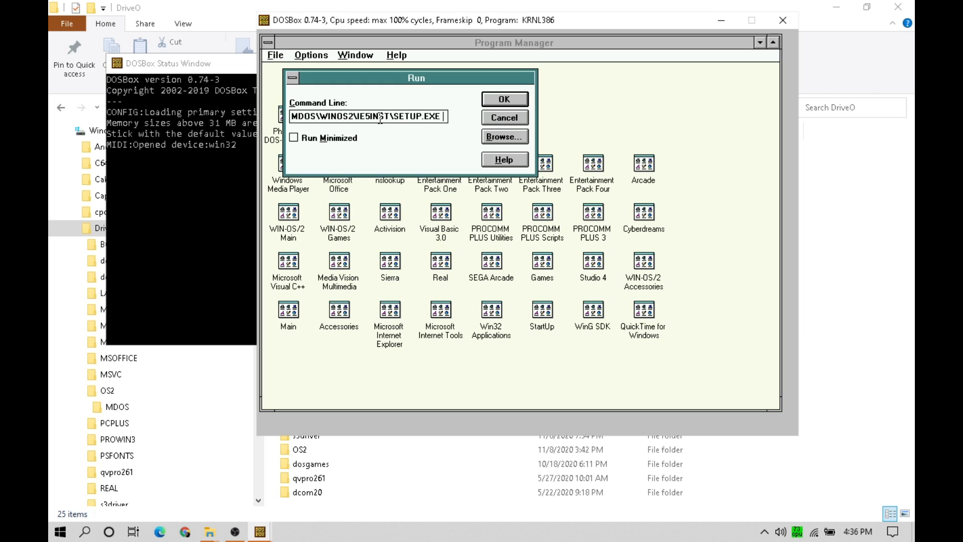
pyautogui.write('/f')
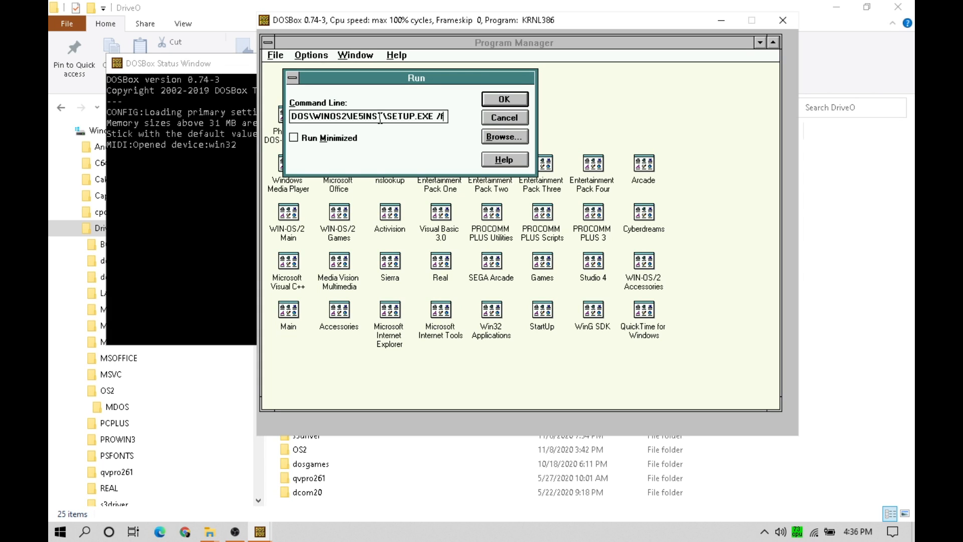
pyautogui.write(':16')
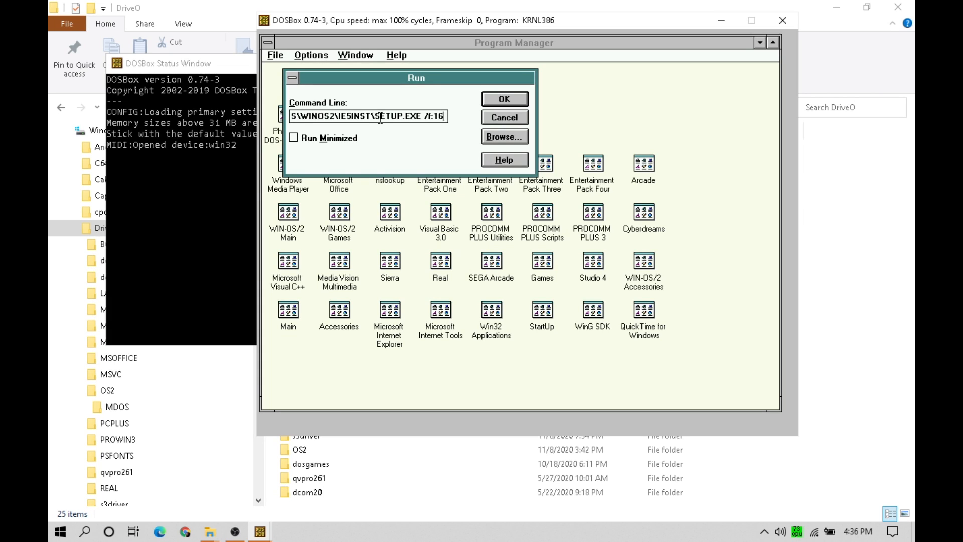
pyautogui.click(500, 99)
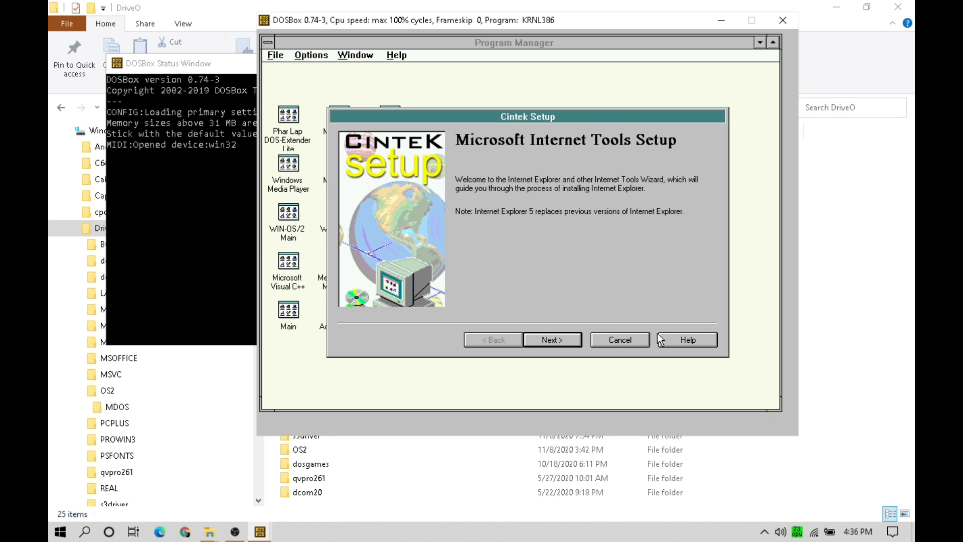
pyautogui.click(612, 338)
pyautogui.click(502, 259)
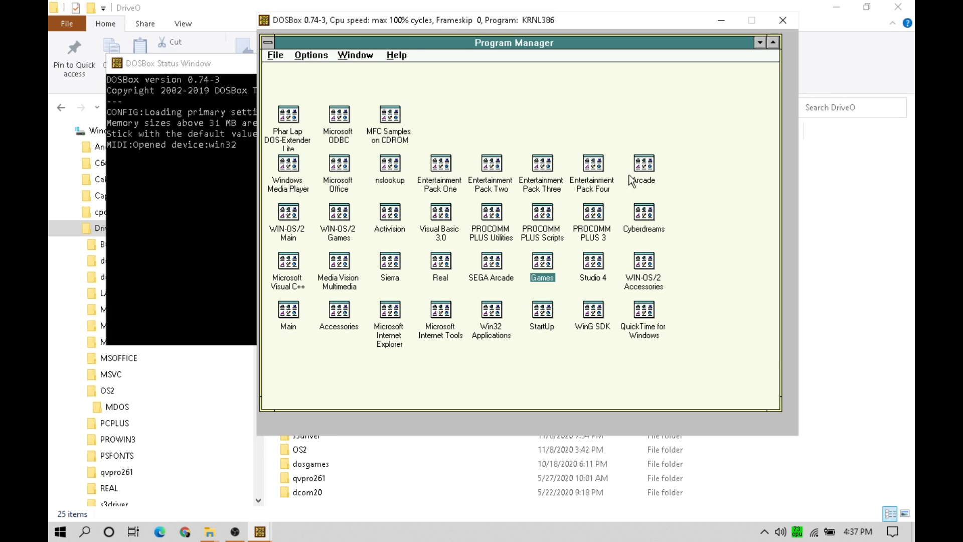
# Launch Internet Explorer from the Microsoft Internet Tools group and view its version information
pyautogui.doubleClick(431, 332)
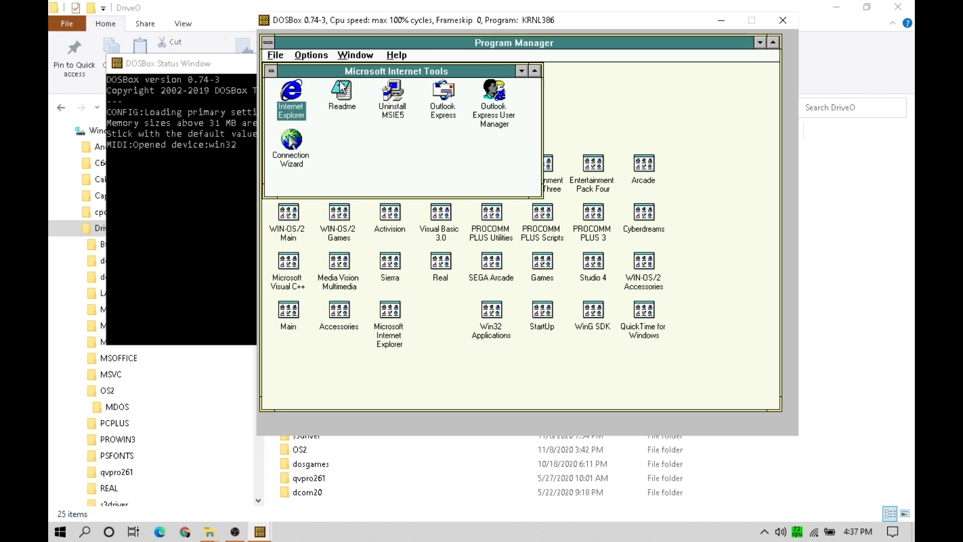
pyautogui.doubleClick(300, 104)
pyautogui.click(526, 265)
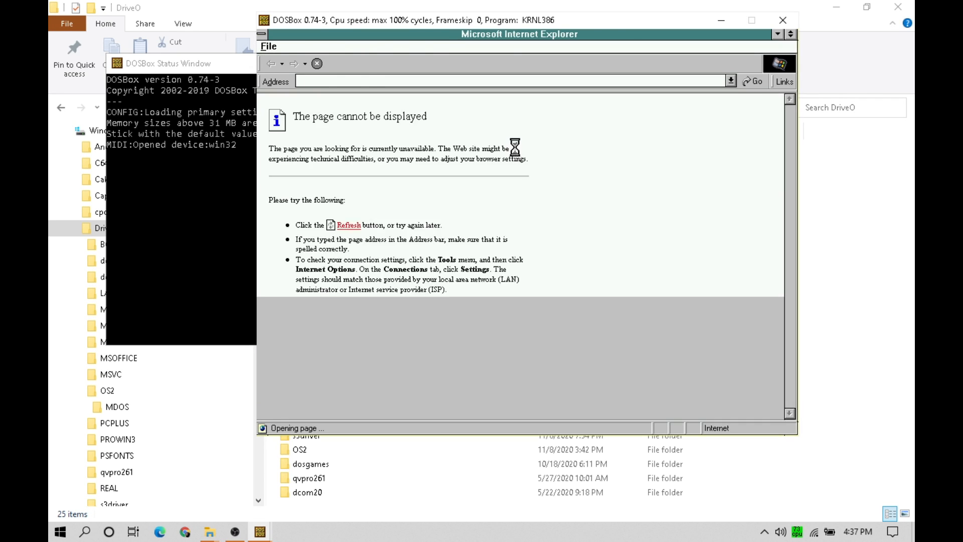
pyautogui.click(444, 50)
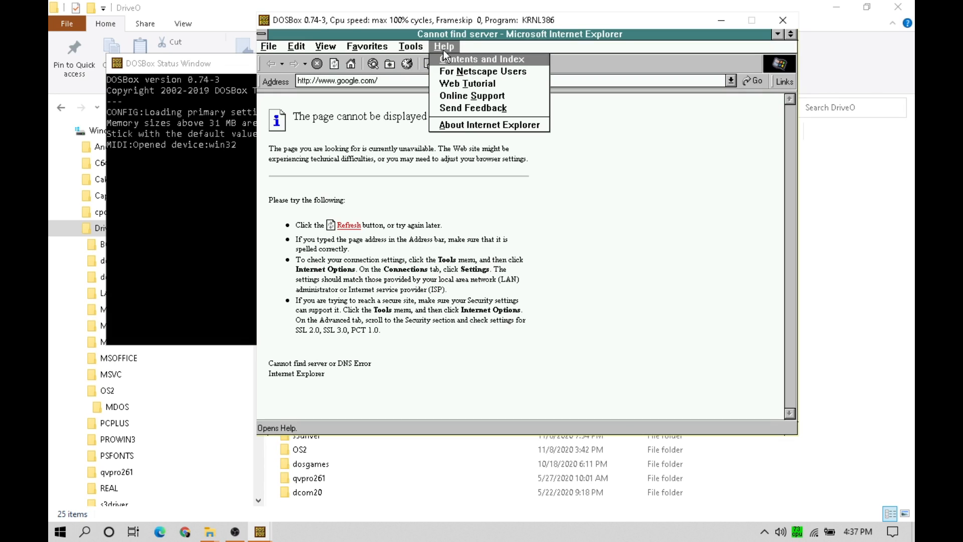
pyautogui.click(466, 125)
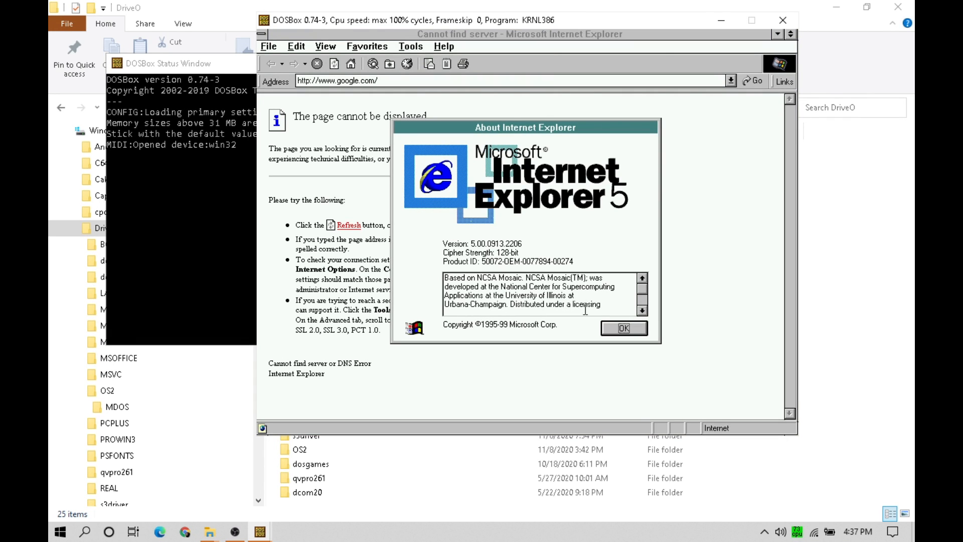
pyautogui.click(622, 328)
# Close Internet Explorer and the Microsoft Internet Tools group window
pyautogui.click(264, 47)
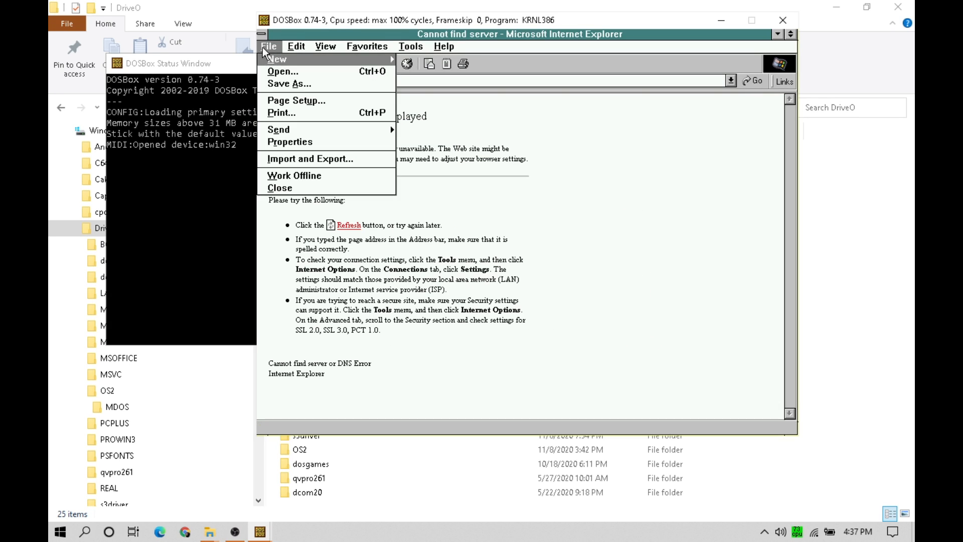
pyautogui.click(307, 185)
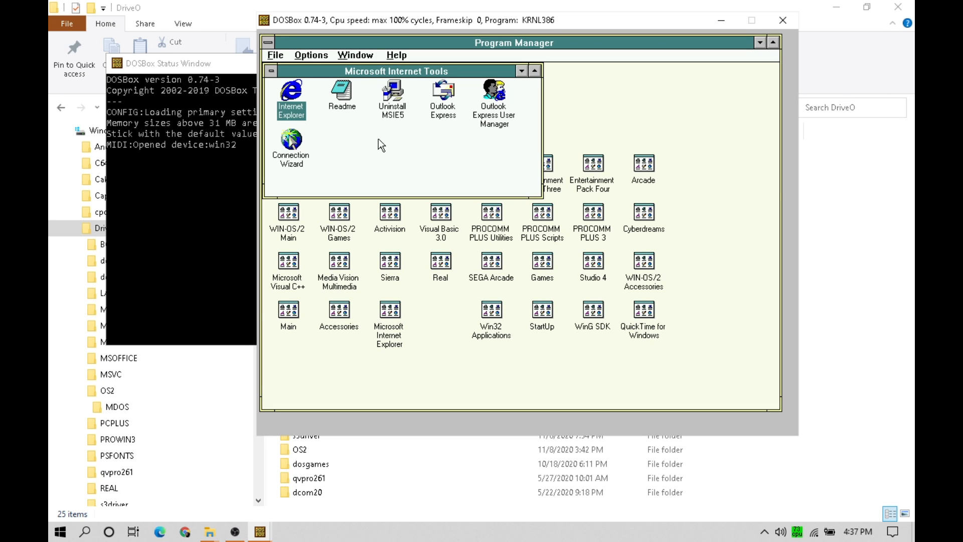
pyautogui.click(271, 72)
pyautogui.click(317, 146)
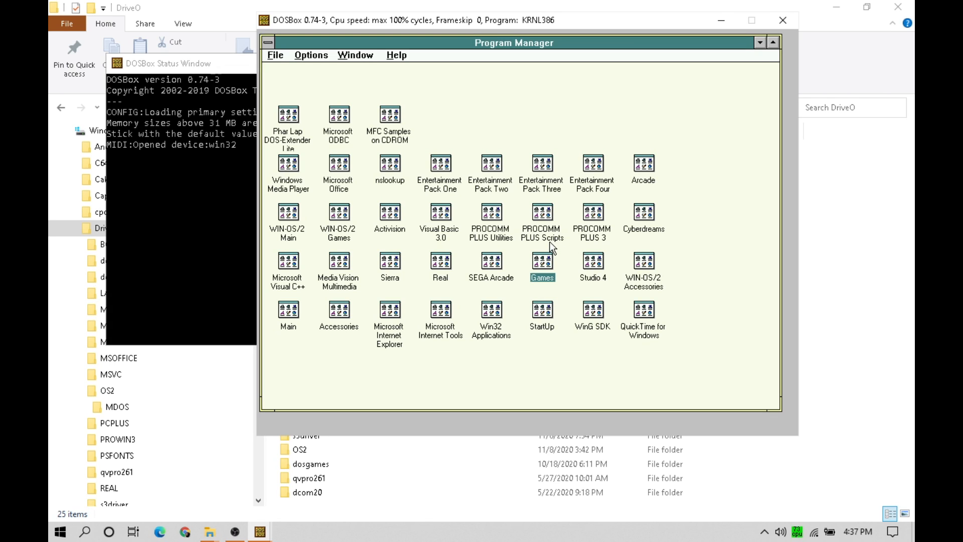
# Open the Main program group to view its items, then close it
pyautogui.doubleClick(289, 312)
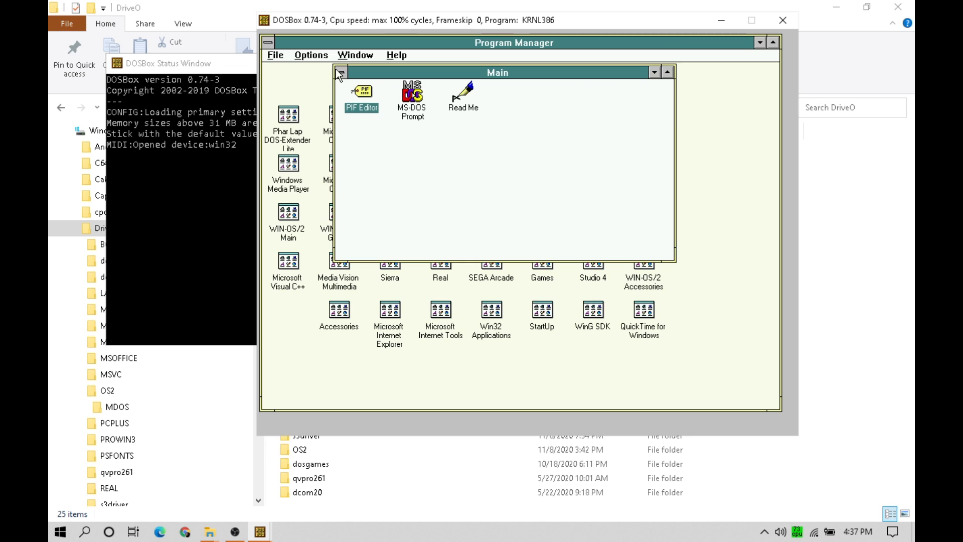
pyautogui.click(340, 72)
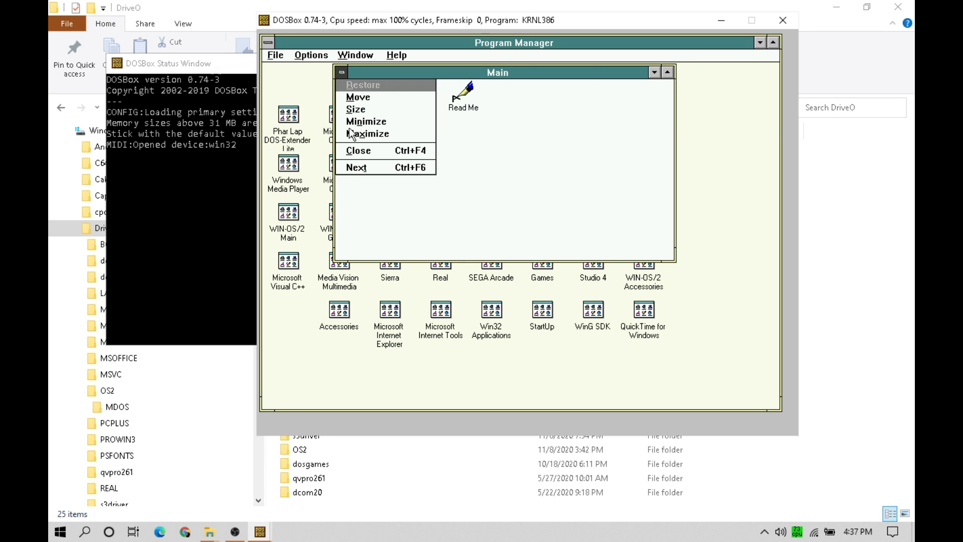
pyautogui.click(357, 152)
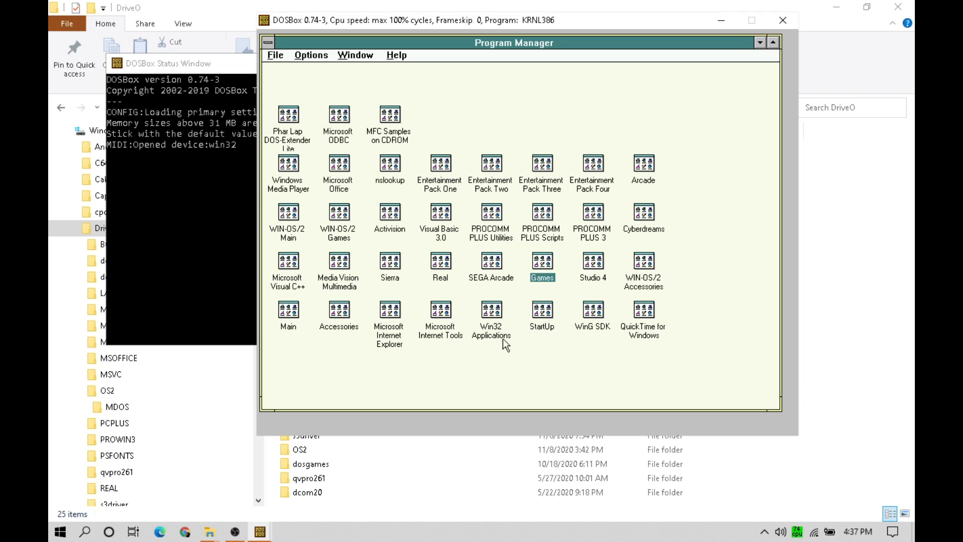
# Inspect the full command line of Registration Info Editor Simple in the WIN-OS/2 Main group, leaving its properties without changes
pyautogui.doubleClick(287, 231)
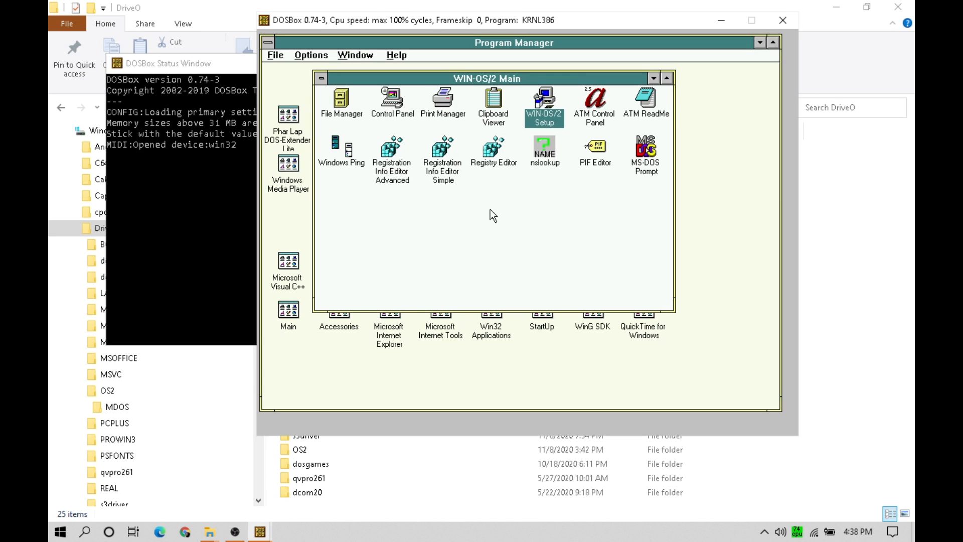
pyautogui.click(441, 166)
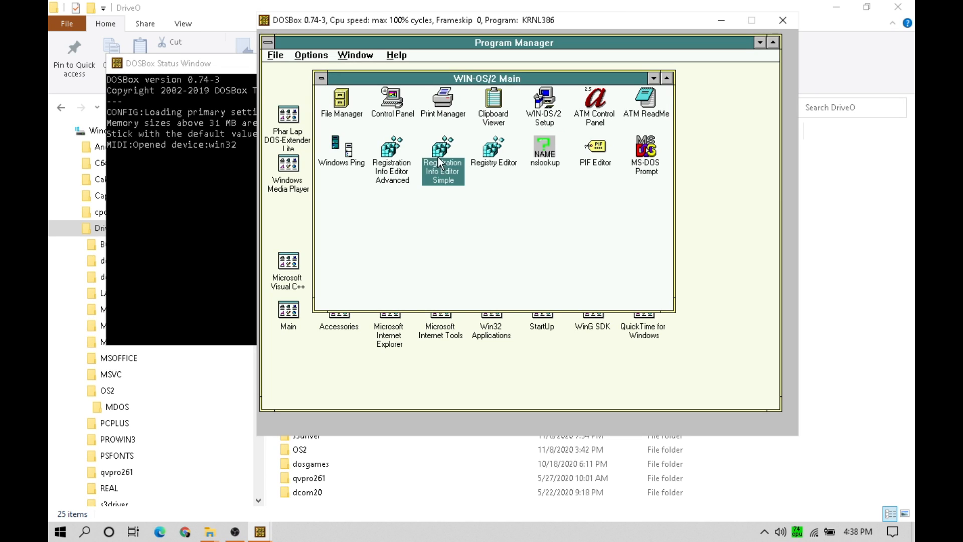
pyautogui.click(275, 55)
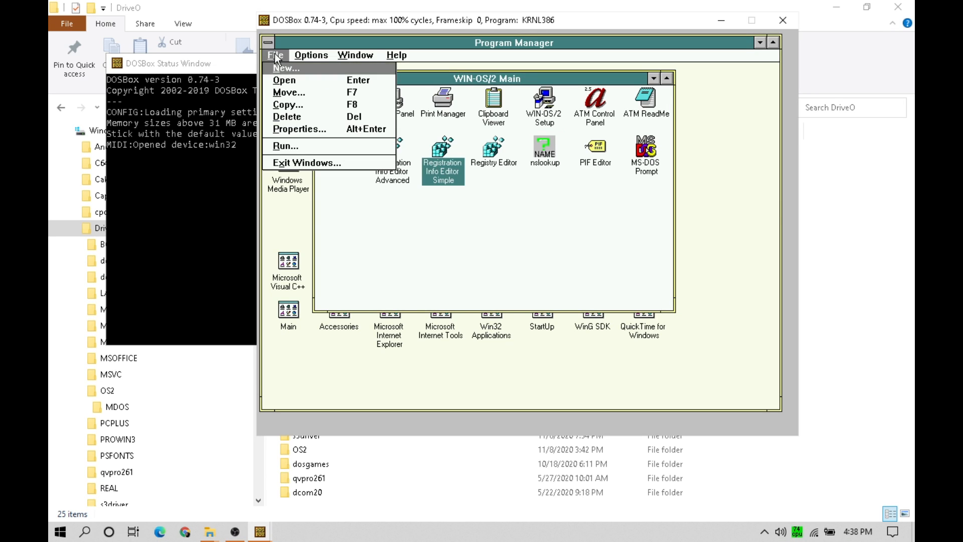
pyautogui.click(312, 129)
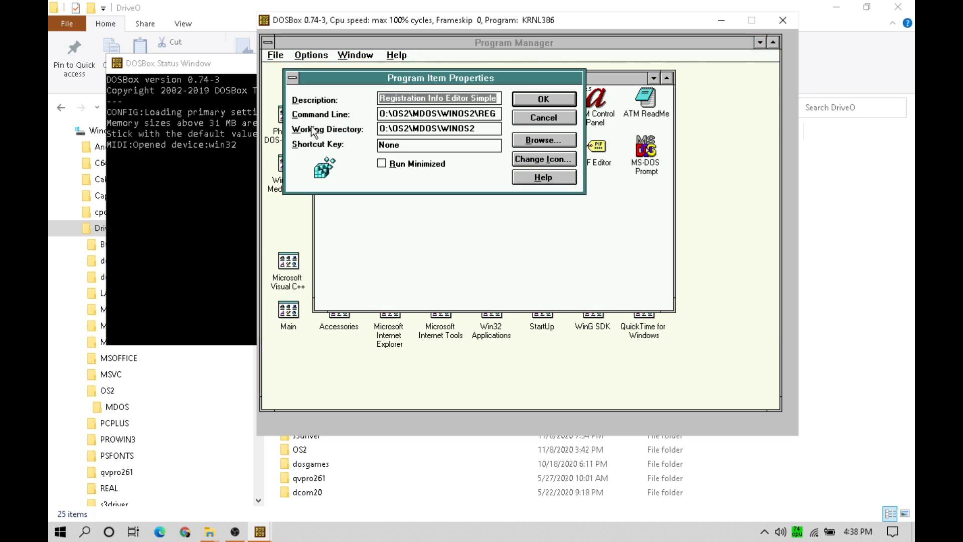
pyautogui.click(448, 114)
pyautogui.press('End')
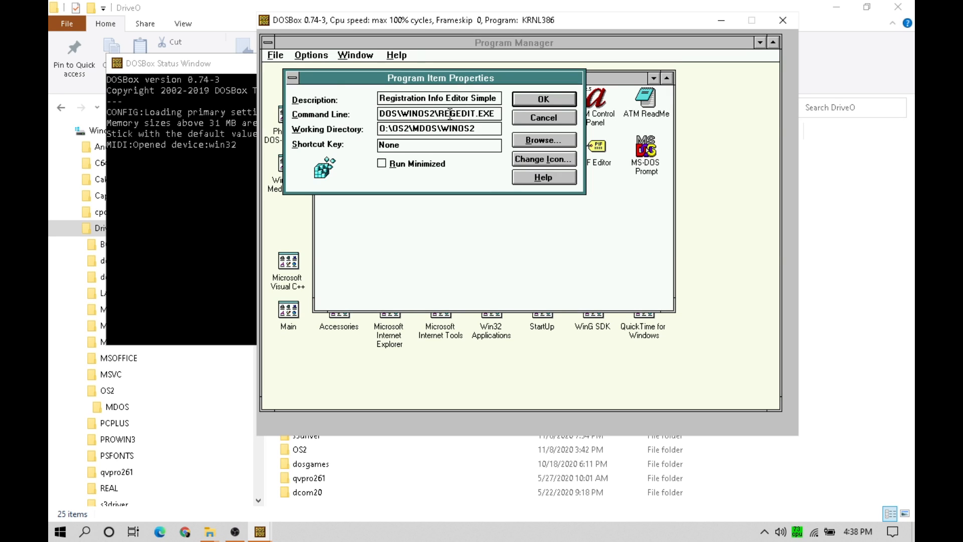
pyautogui.click(540, 119)
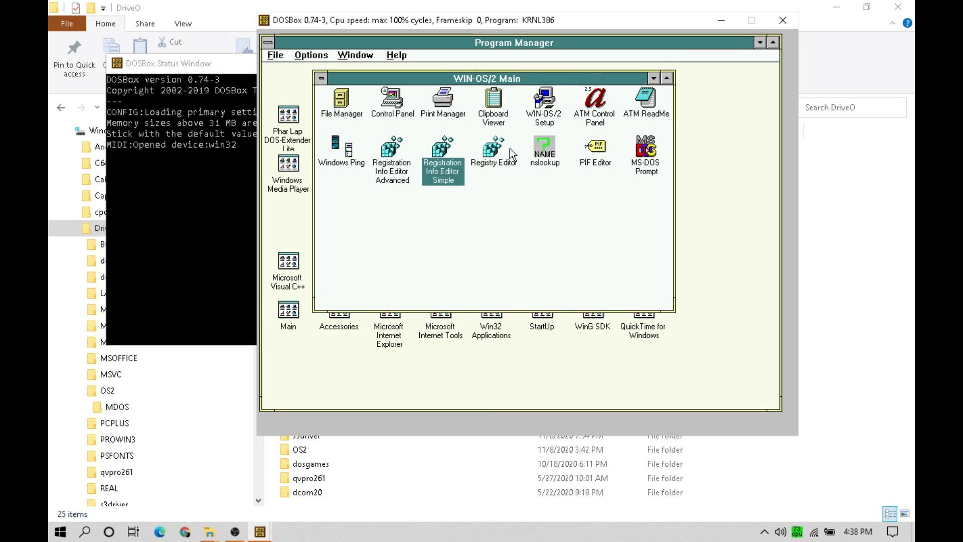
# Open Registration Info Editor Simple to view the registered file types, then exit it
pyautogui.doubleClick(441, 167)
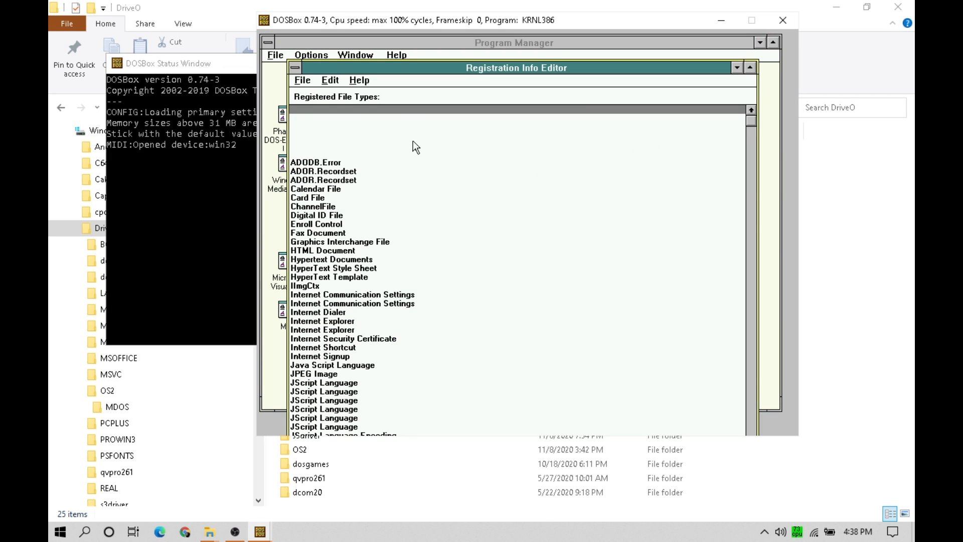
pyautogui.click(302, 80)
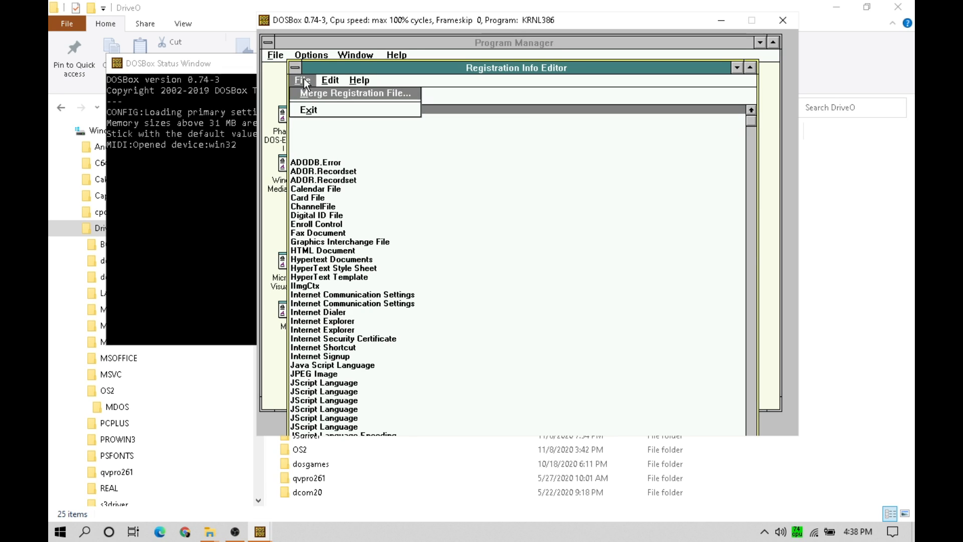
pyautogui.click(309, 108)
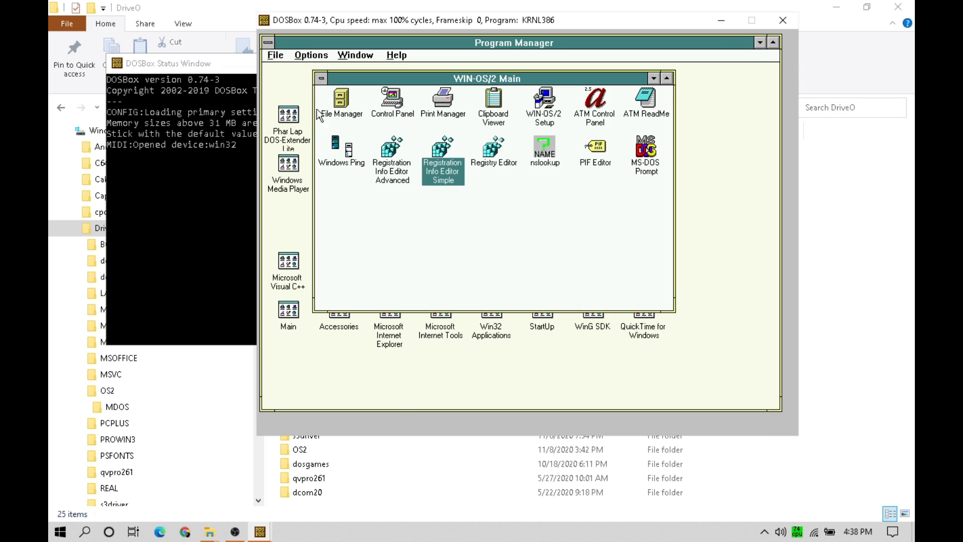
# Inspect the full command line of Registration Info Editor Advanced, leaving its properties without changes
pyautogui.click(391, 154)
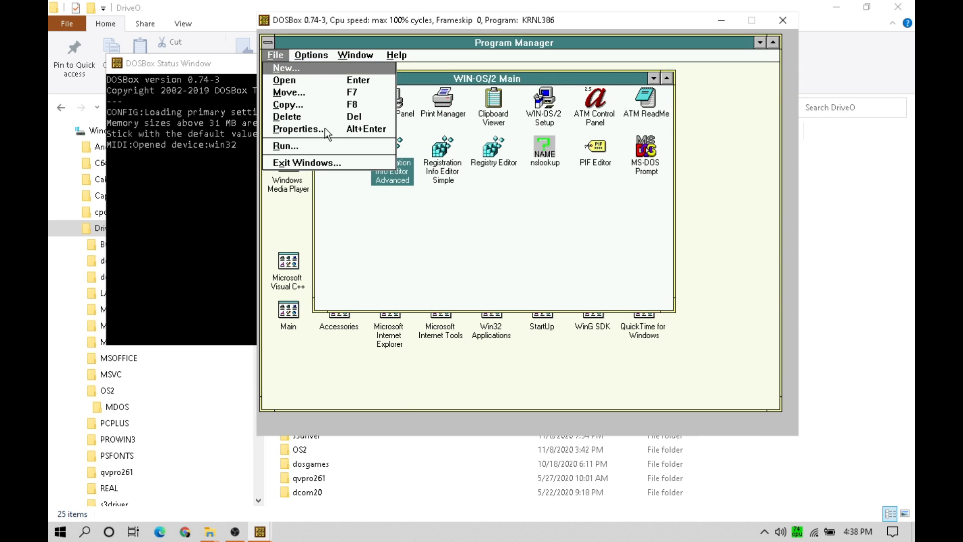
pyautogui.click(324, 128)
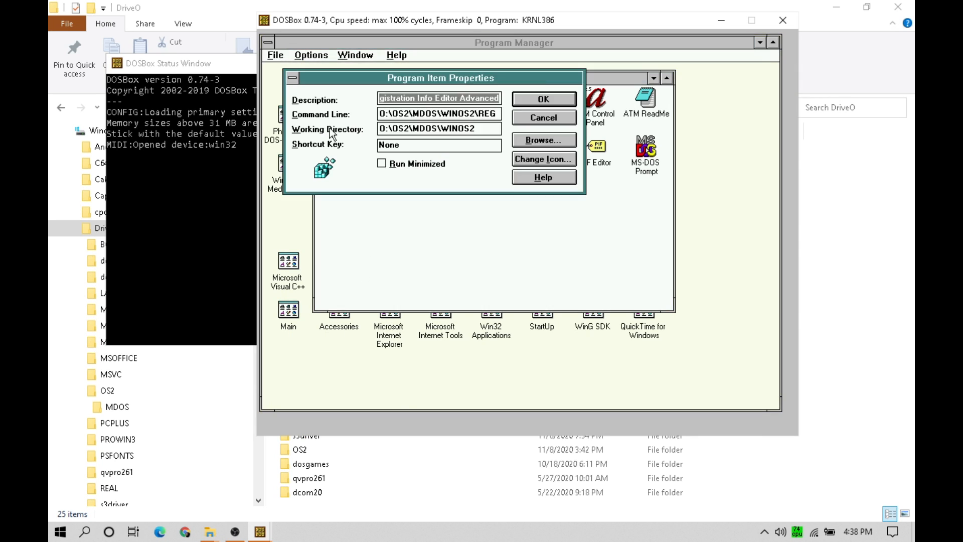
pyautogui.click(471, 114)
pyautogui.press('End')
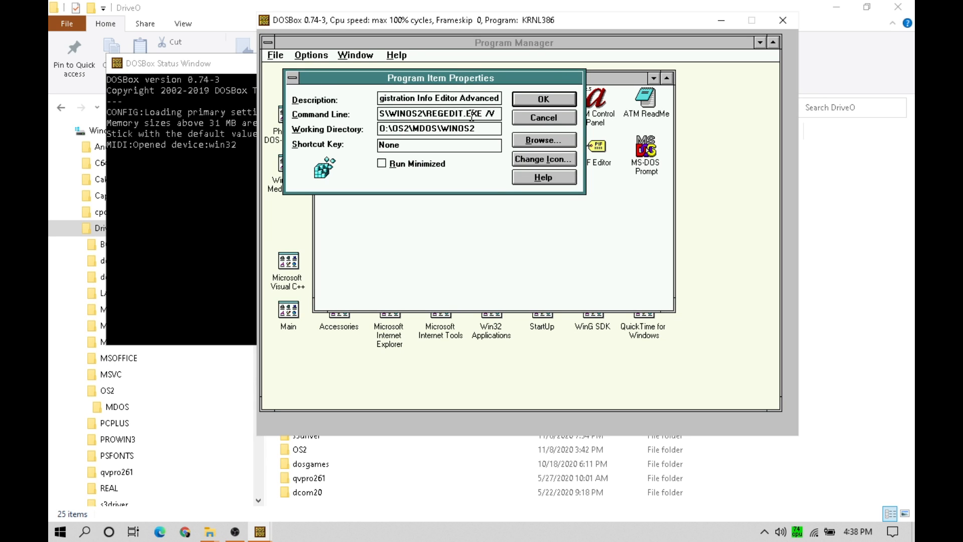
pyautogui.click(534, 115)
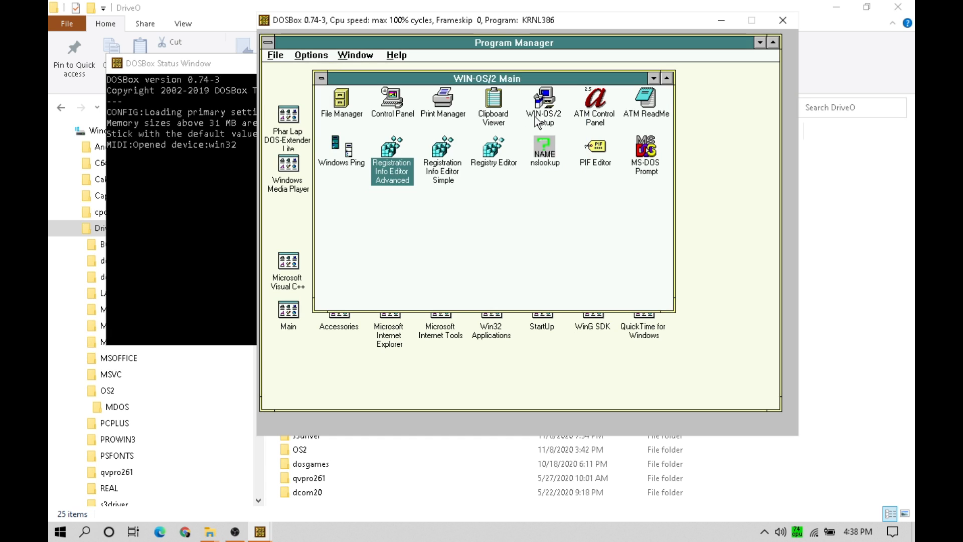
# Open Registration Info Editor Advanced in a maximized window to view the registration tree, then exit it
pyautogui.doubleClick(391, 173)
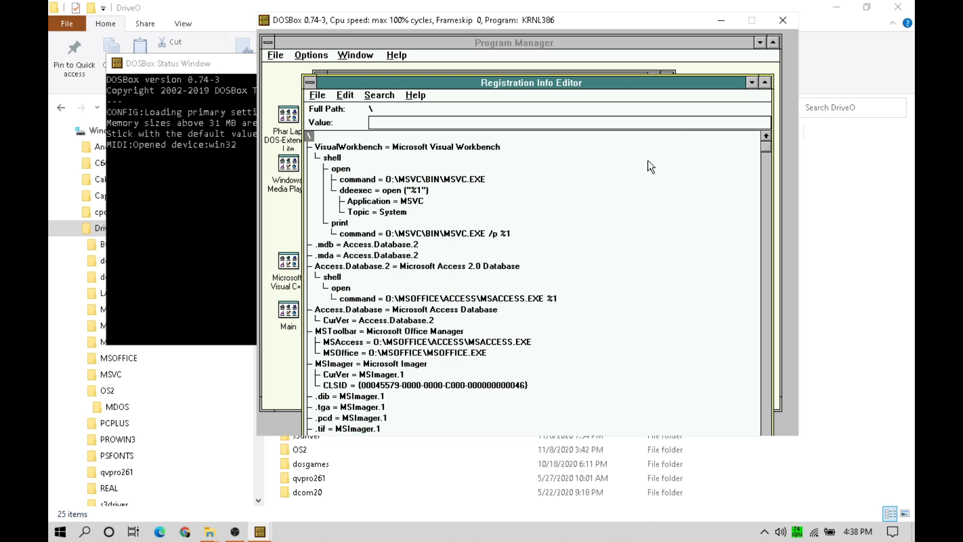
pyautogui.moveTo(690, 82); pyautogui.dragTo(679, 48)
pyautogui.click(753, 47)
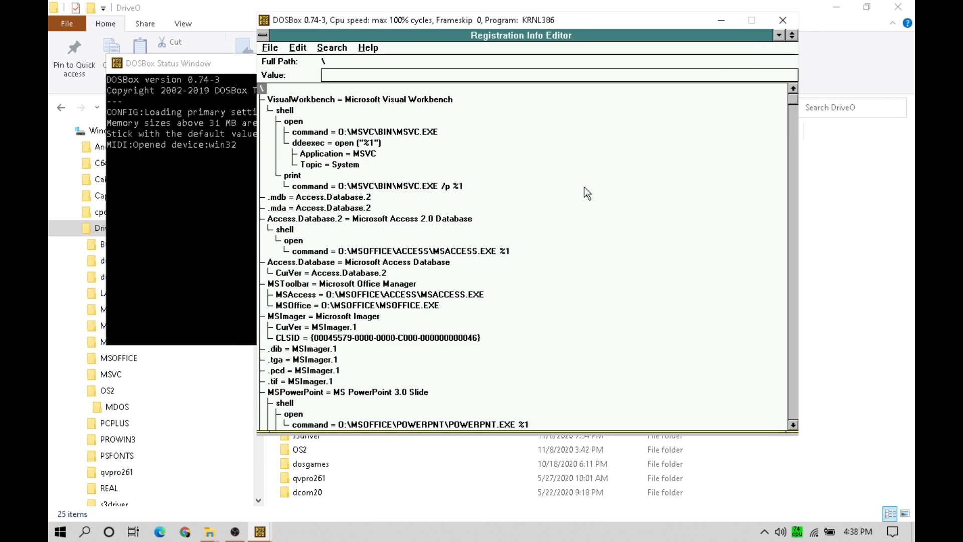
pyautogui.click(266, 47)
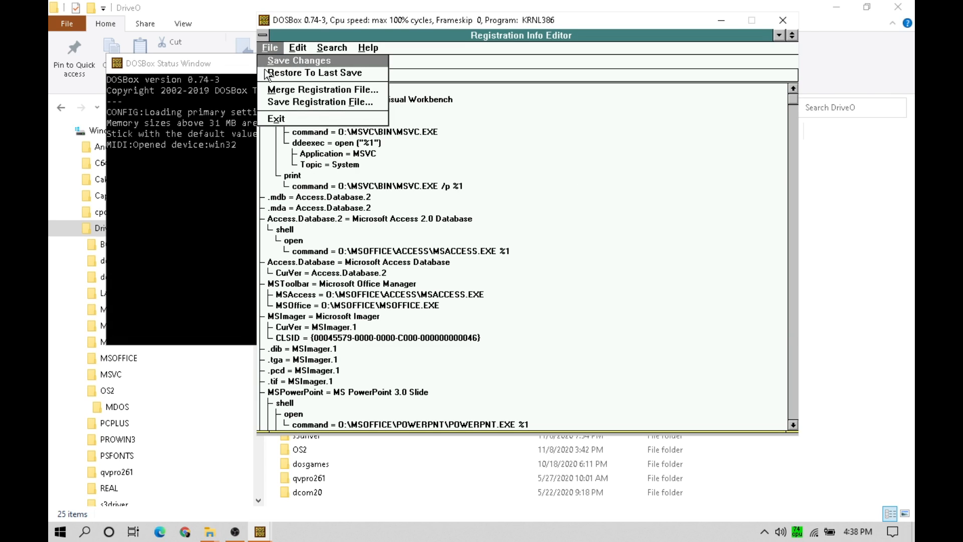
pyautogui.click(278, 121)
# Inspect the full command line of the Registry Editor item, leaving its properties without changes
pyautogui.click(499, 166)
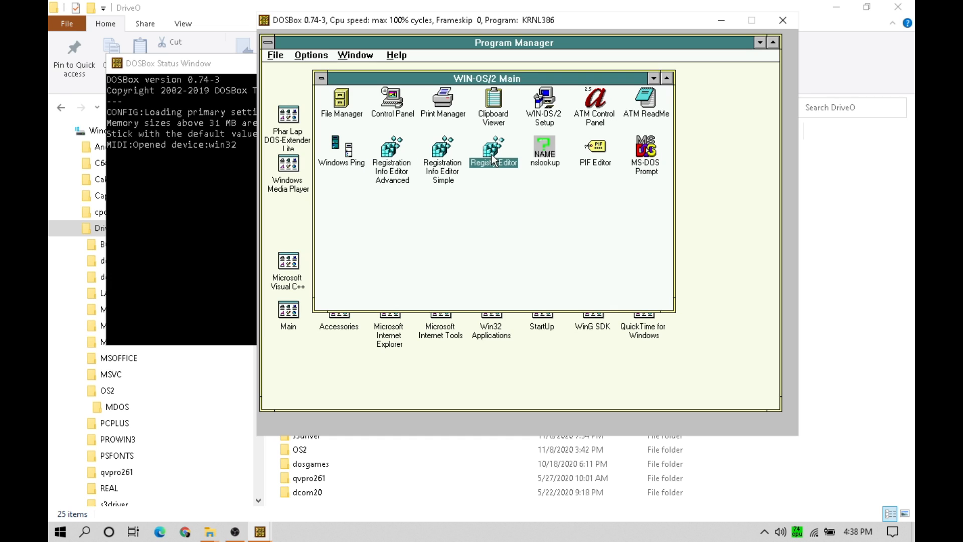
pyautogui.click(276, 56)
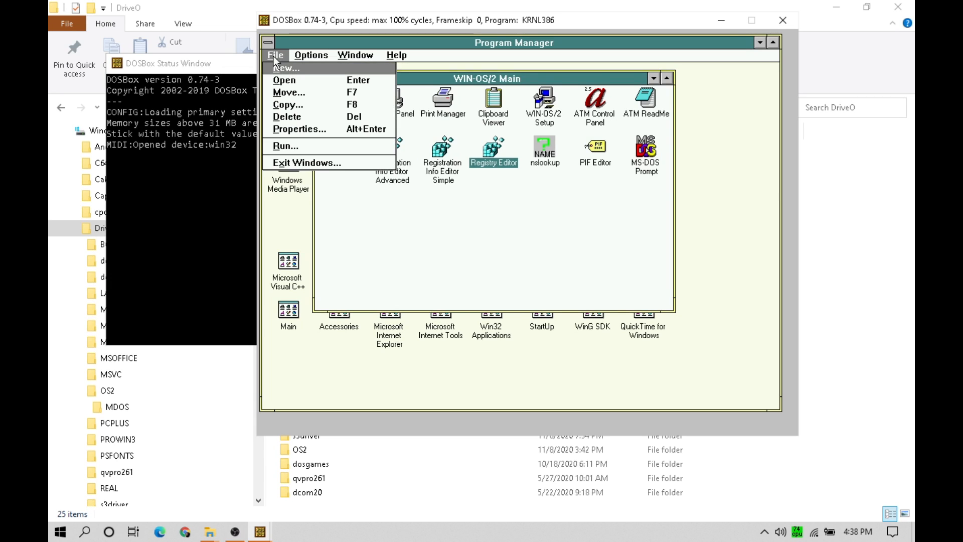
pyautogui.click(355, 130)
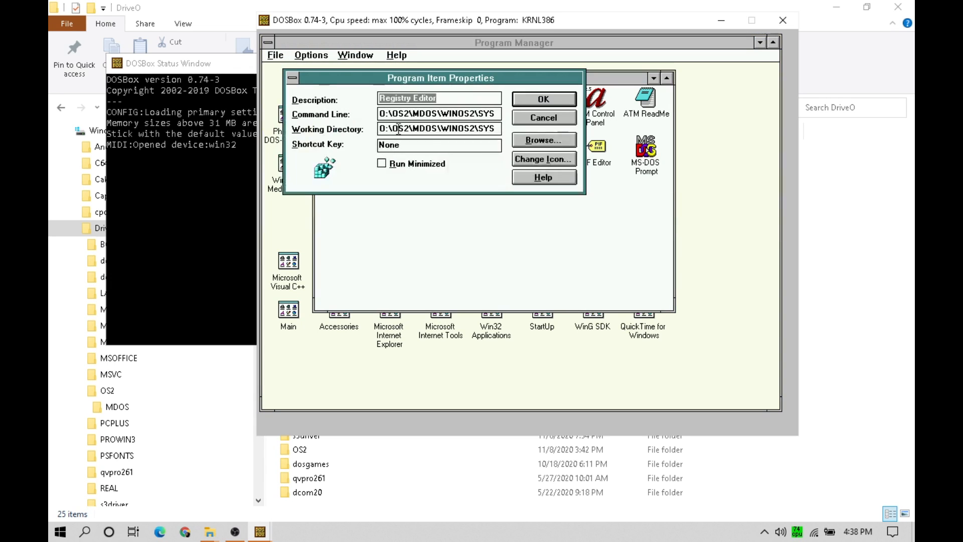
pyautogui.click(482, 114)
pyautogui.press('End')
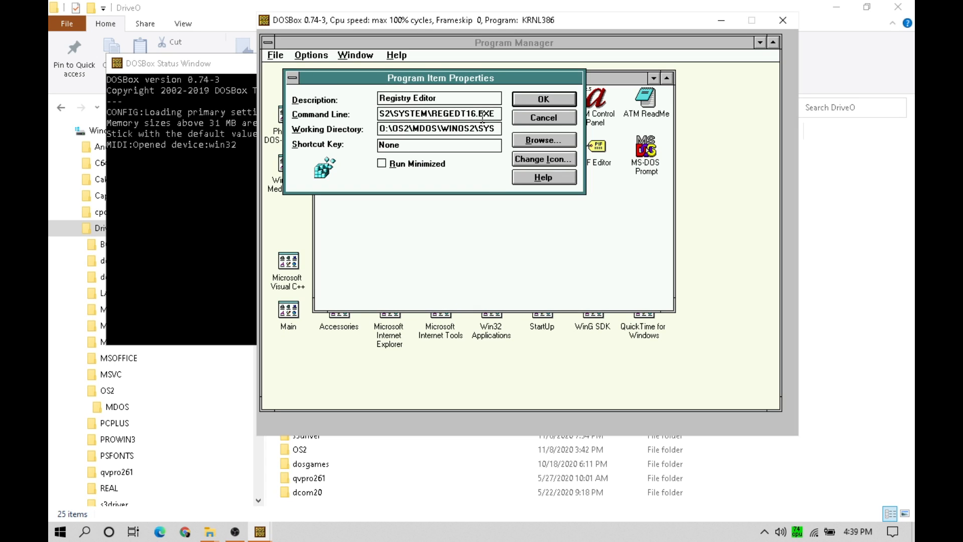
pyautogui.click(533, 119)
# Open Registry Editor maximized and expand HKEY_CURRENT_USER and HKEY_LOCAL_MACHINE\SOFTWARE\Microsoft
pyautogui.doubleClick(496, 149)
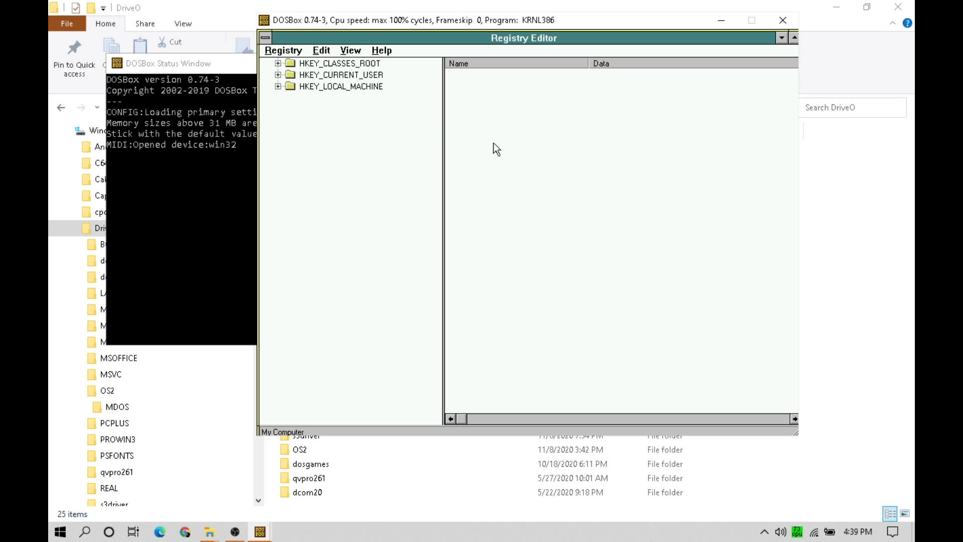
pyautogui.click(794, 37)
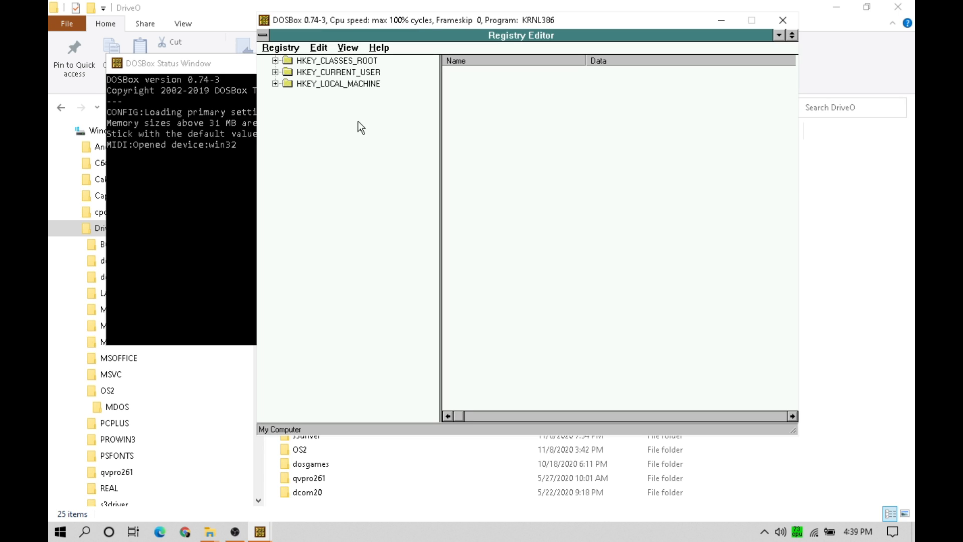
pyautogui.click(275, 83)
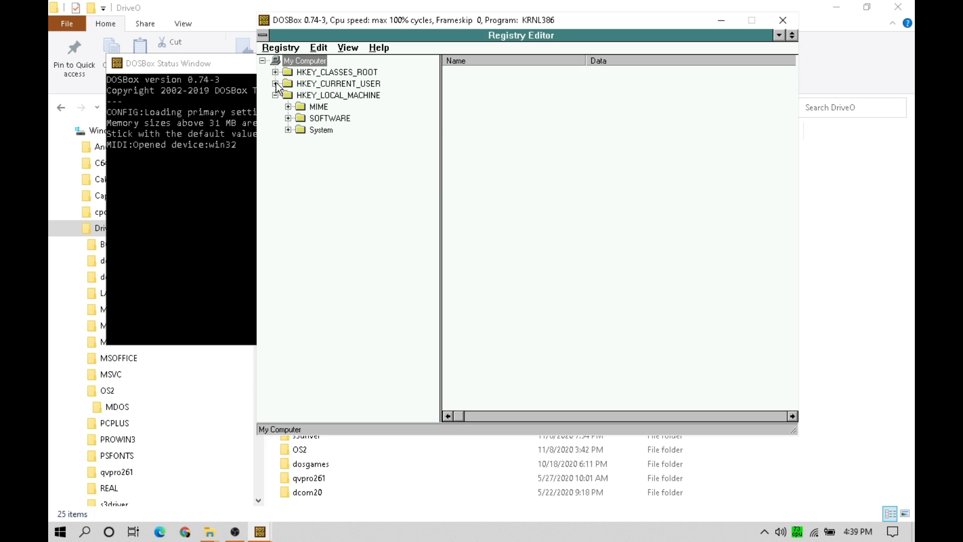
pyautogui.click(275, 83)
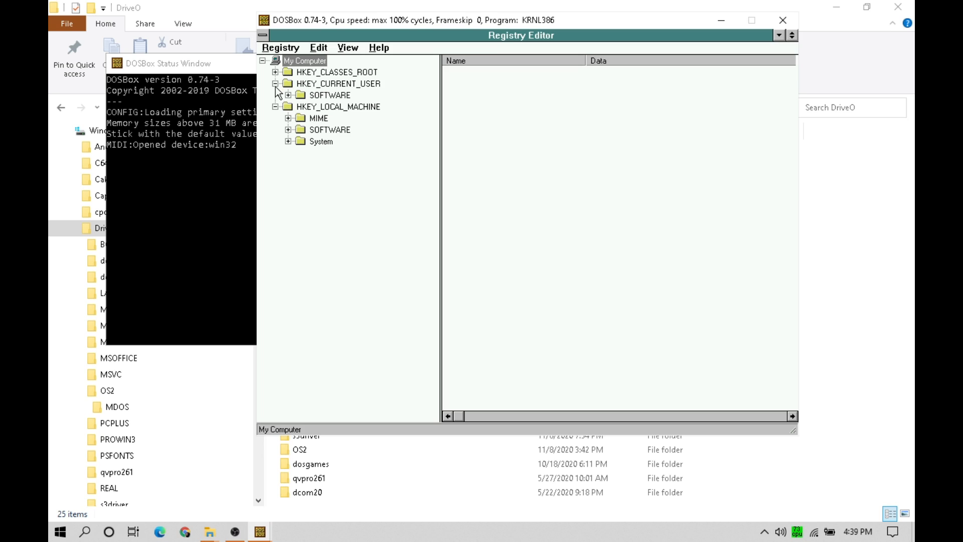
pyautogui.click(288, 130)
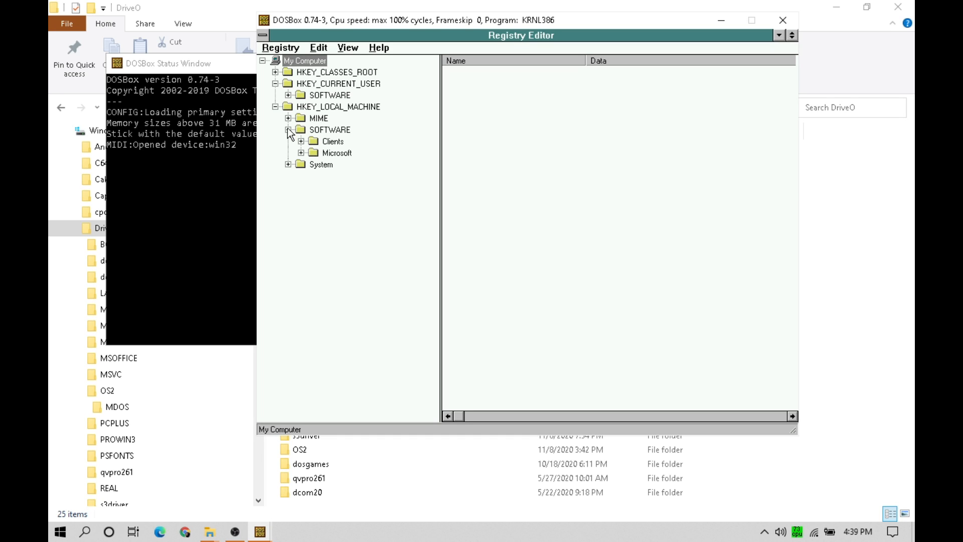
pyautogui.click(301, 153)
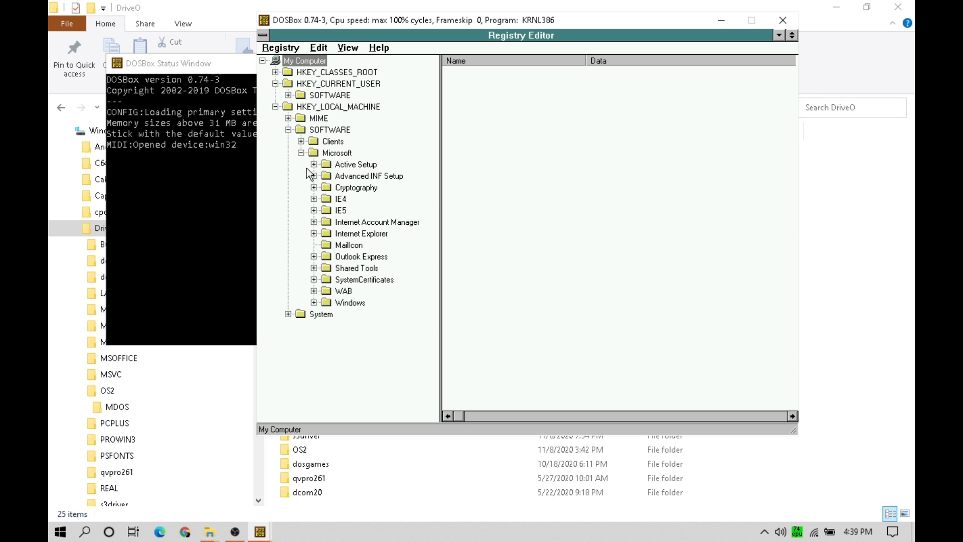
# Export the HKEY_LOCAL_MACHINE\SOFTWARE\Microsoft key as IE5INST.reg in the root of drive O
pyautogui.click(321, 152)
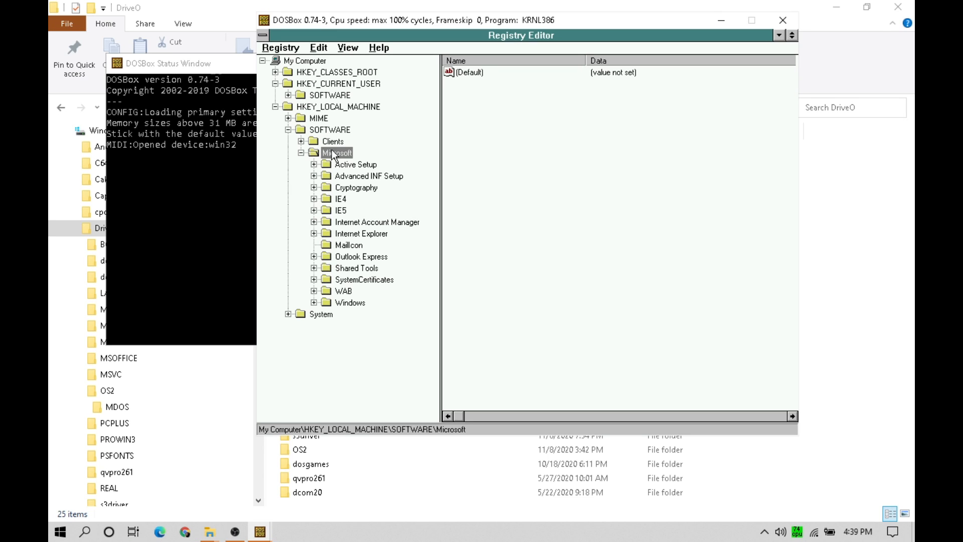
pyautogui.click(281, 47)
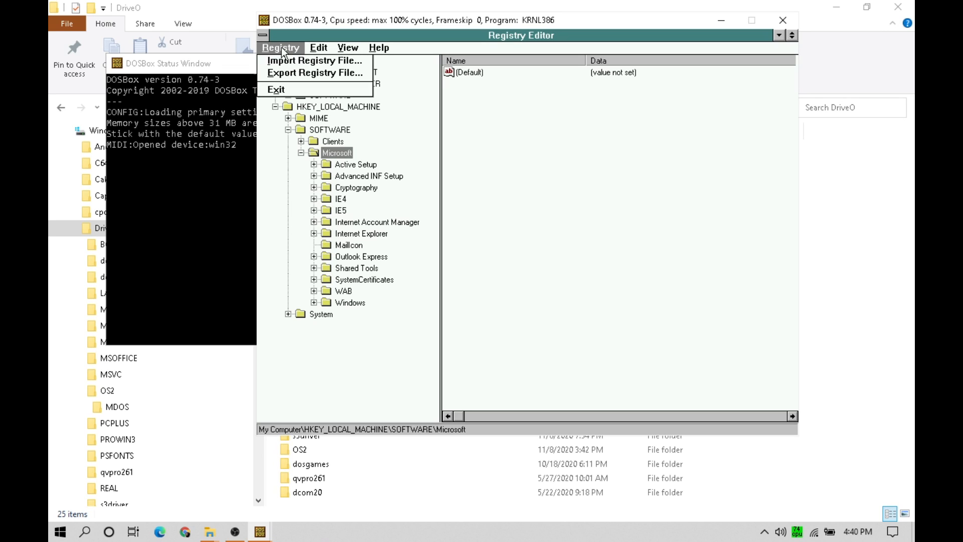
pyautogui.click(285, 72)
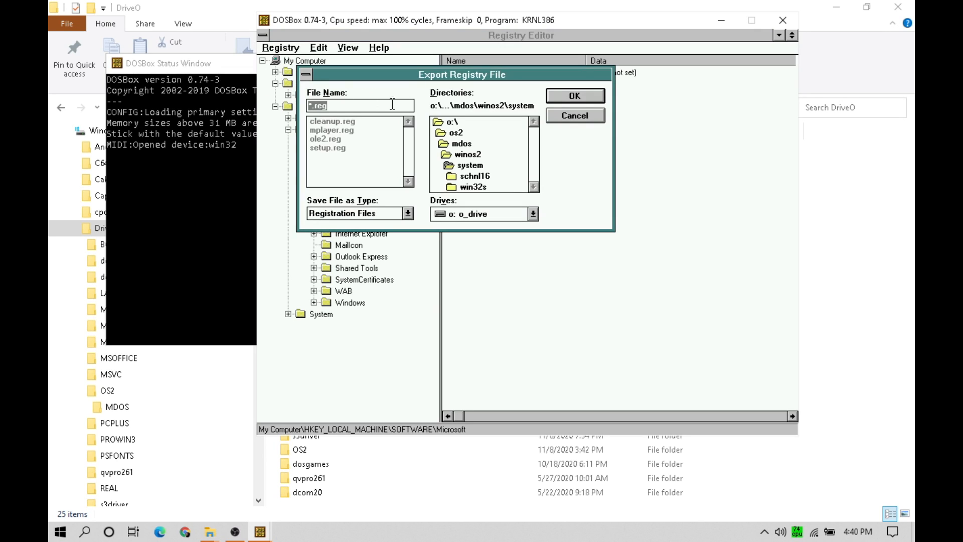
pyautogui.click(310, 106)
pyautogui.press('BackSpace')
pyautogui.write('IE5')
pyautogui.write('ful')
pyautogui.press('BackSpace')
pyautogui.press('BackSpace')
pyautogui.press('BackSpace')
pyautogui.write('INST')
pyautogui.doubleClick(452, 122)
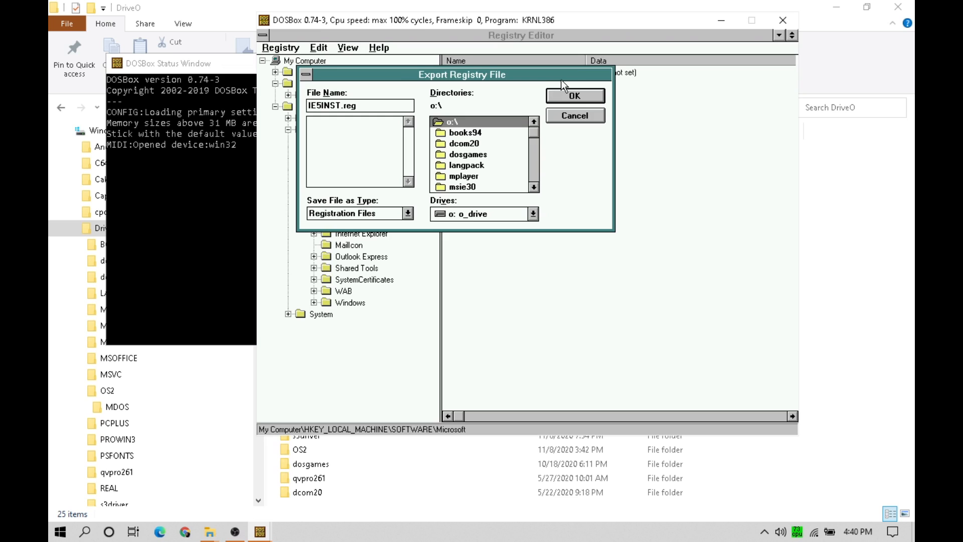
pyautogui.click(567, 91)
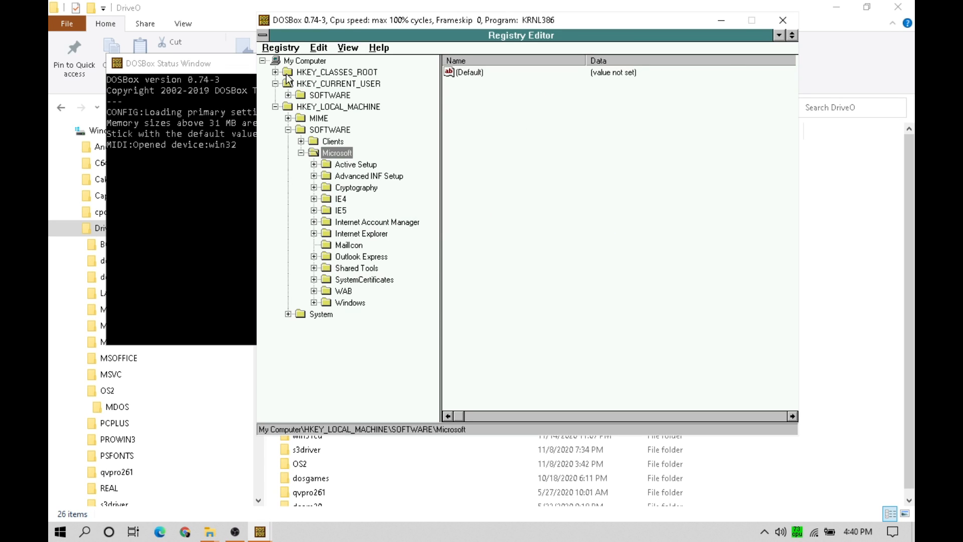
# Export the HKEY_CURRENT_USER\SOFTWARE\Microsoft key as ie5inst2.reg in the root of drive O
pyautogui.click(288, 95)
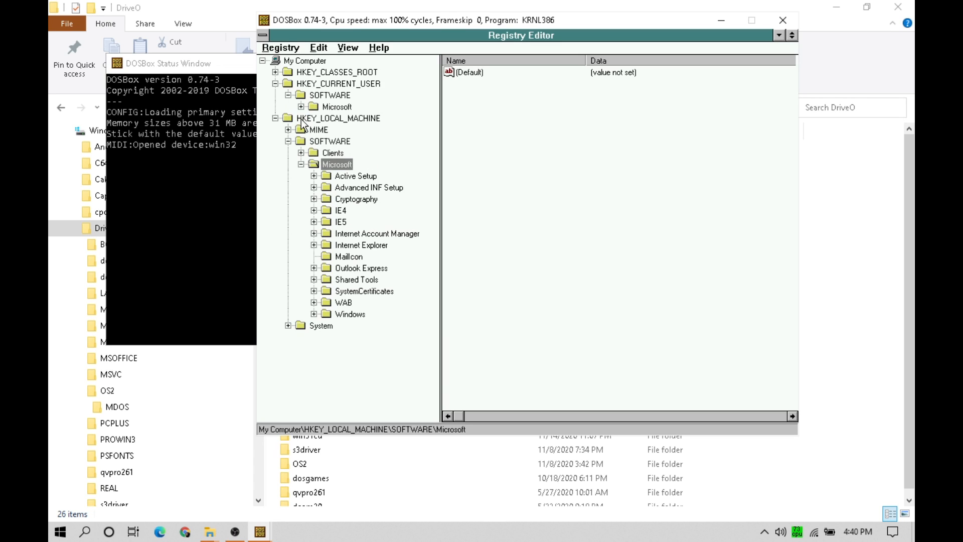
pyautogui.click(301, 107)
pyautogui.click(301, 107)
pyautogui.click(324, 107)
pyautogui.rightClick(324, 107)
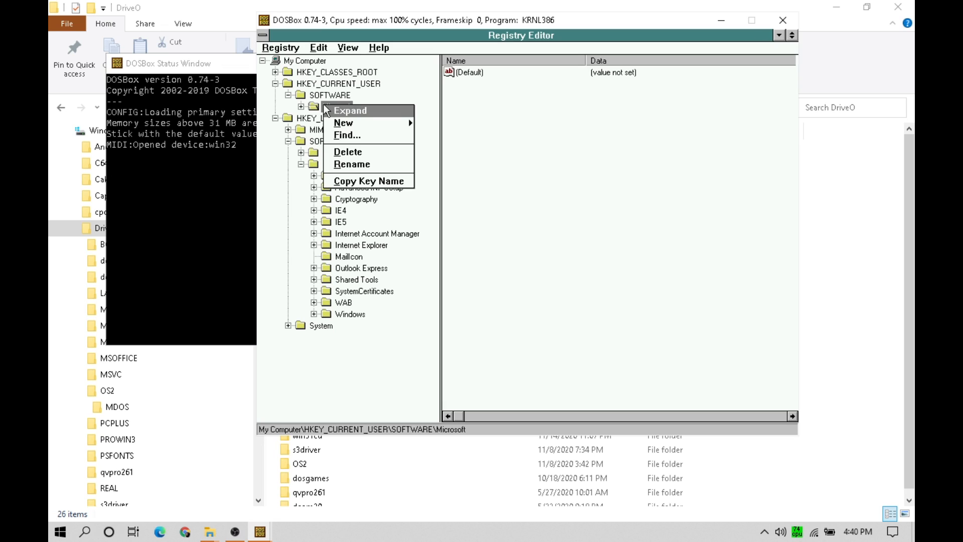
pyautogui.click(283, 47)
pyautogui.click(283, 47)
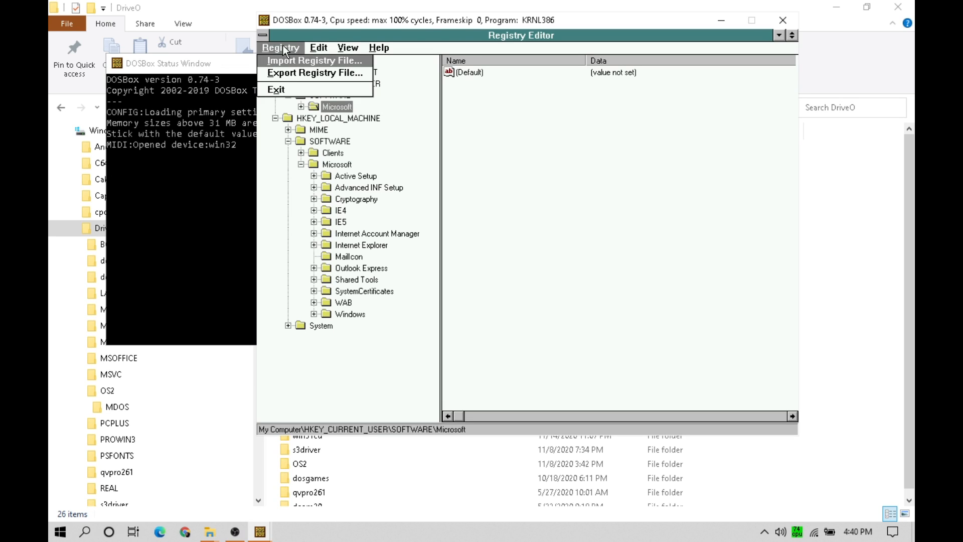
pyautogui.click(289, 73)
pyautogui.click(333, 121)
pyautogui.click(334, 106)
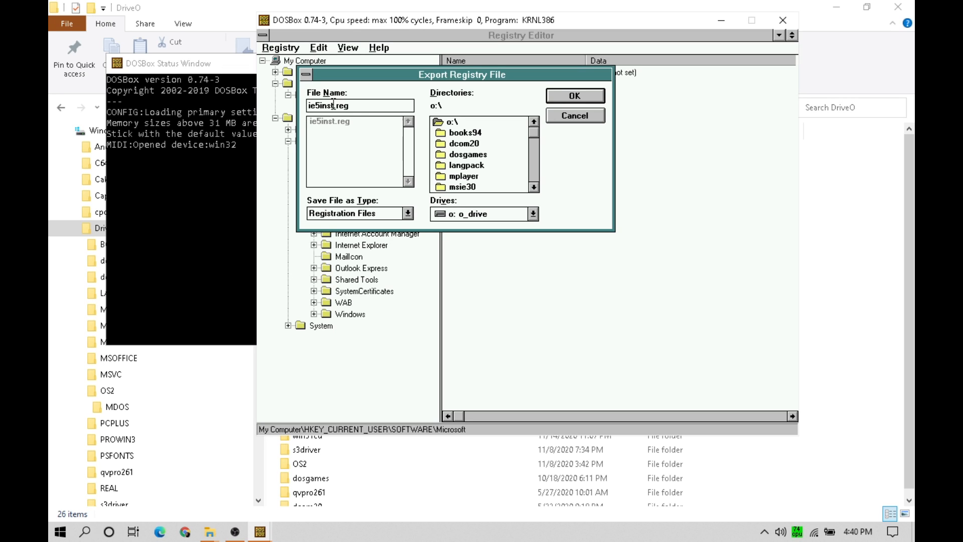
pyautogui.write('2')
pyautogui.click(576, 97)
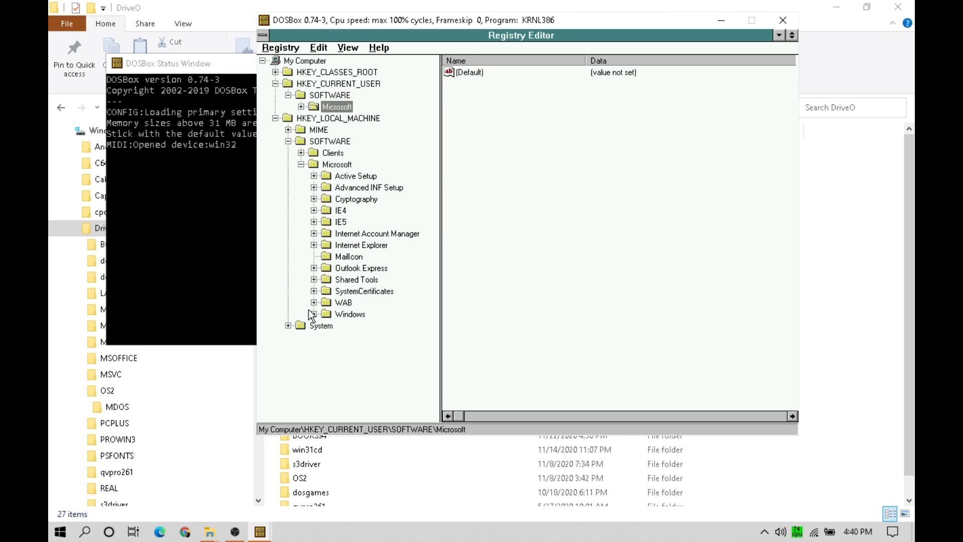
# Examine the subkeys of HKEY_LOCAL_MACHINE\System and of HKEY_CLASSES_ROOT, then collapse both branches
pyautogui.click(289, 326)
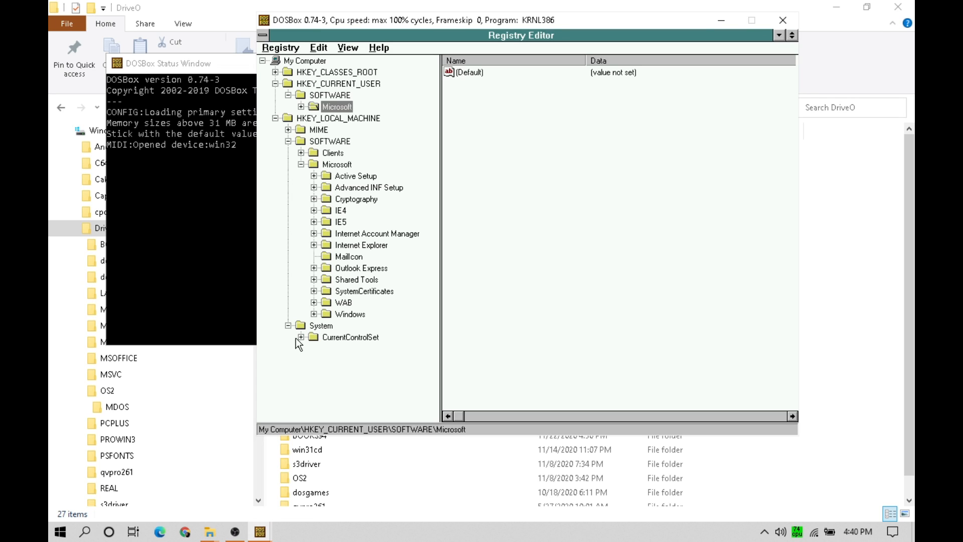
pyautogui.click(301, 337)
pyautogui.click(288, 326)
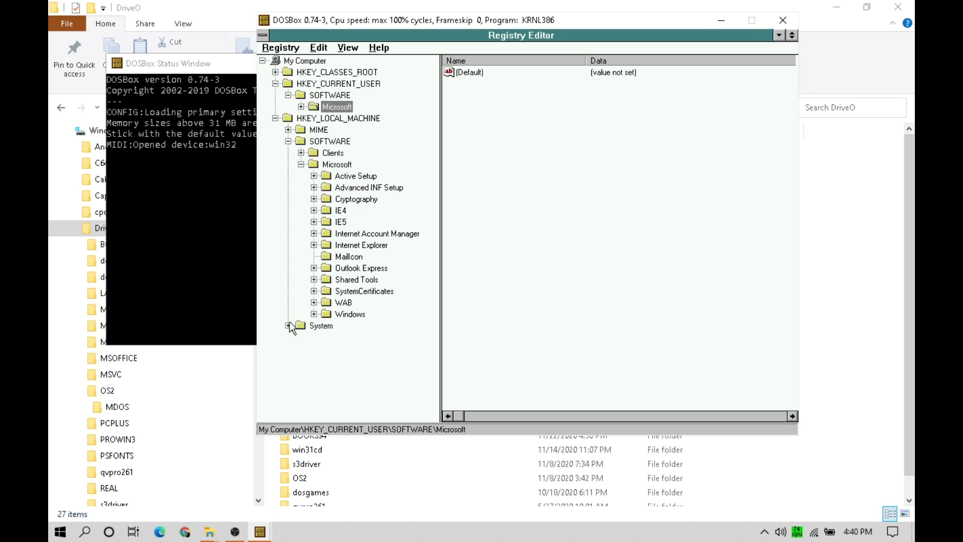
pyautogui.click(274, 72)
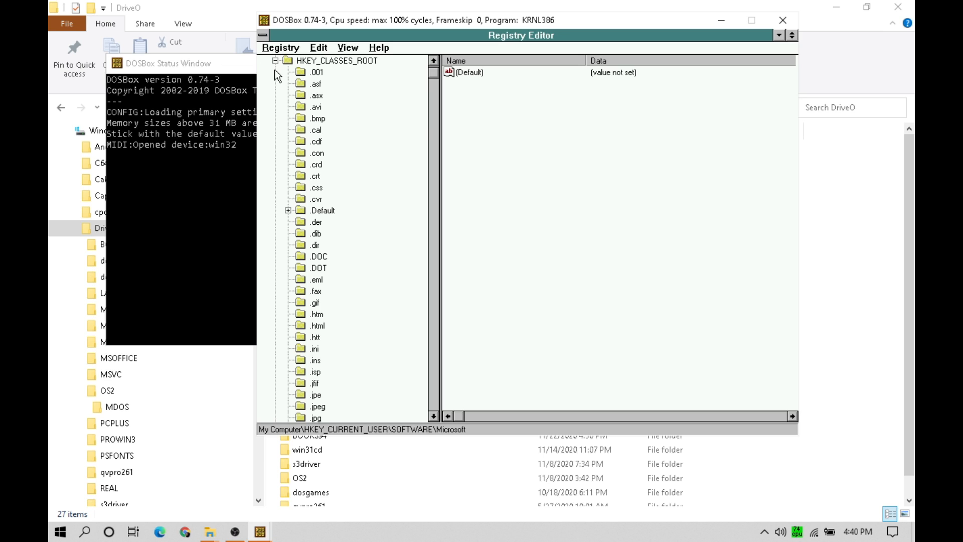
pyautogui.moveTo(432, 72); pyautogui.dragTo(425, 29)
pyautogui.click(275, 60)
# Export the HKEY_CLASSES_ROOT branch as ie5inst3.reg in the root of drive O
pyautogui.click(313, 74)
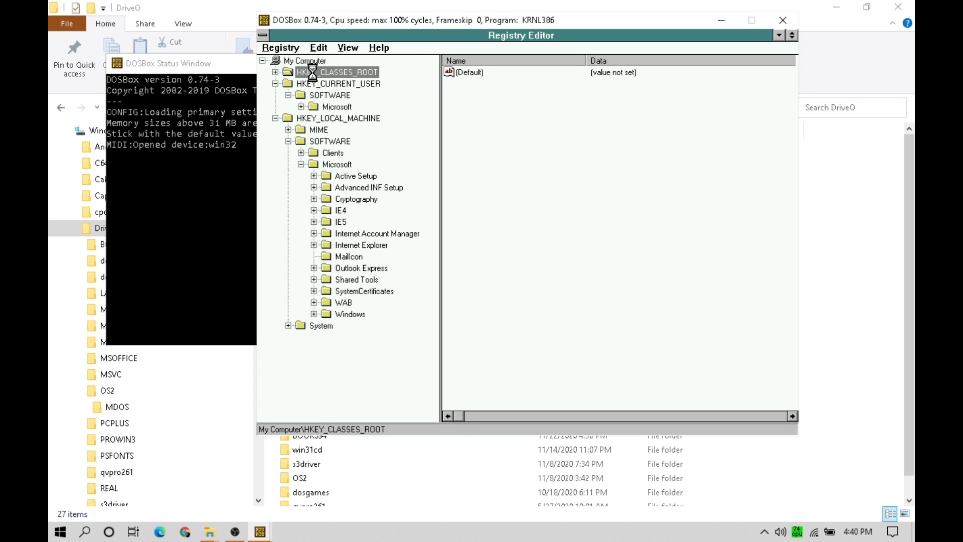
pyautogui.click(288, 51)
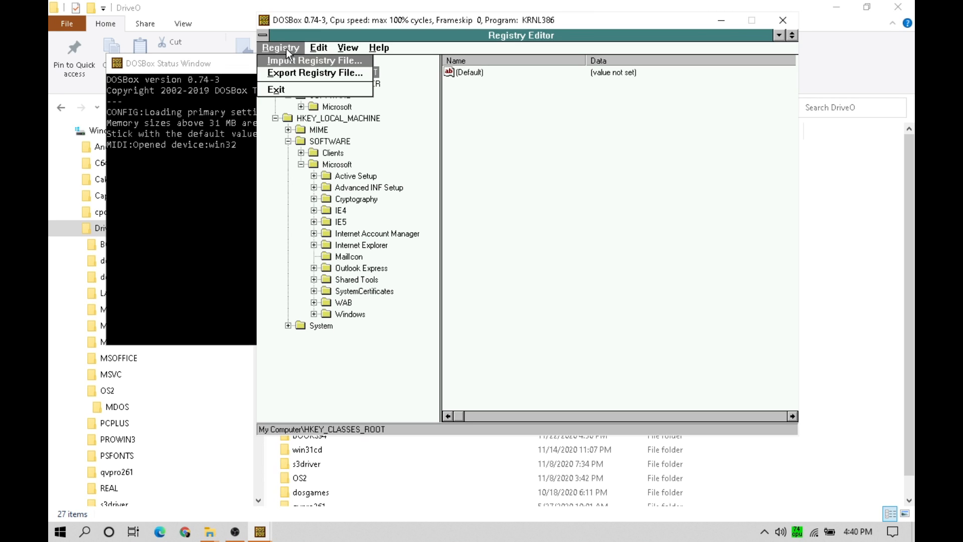
pyautogui.click(297, 74)
pyautogui.click(339, 129)
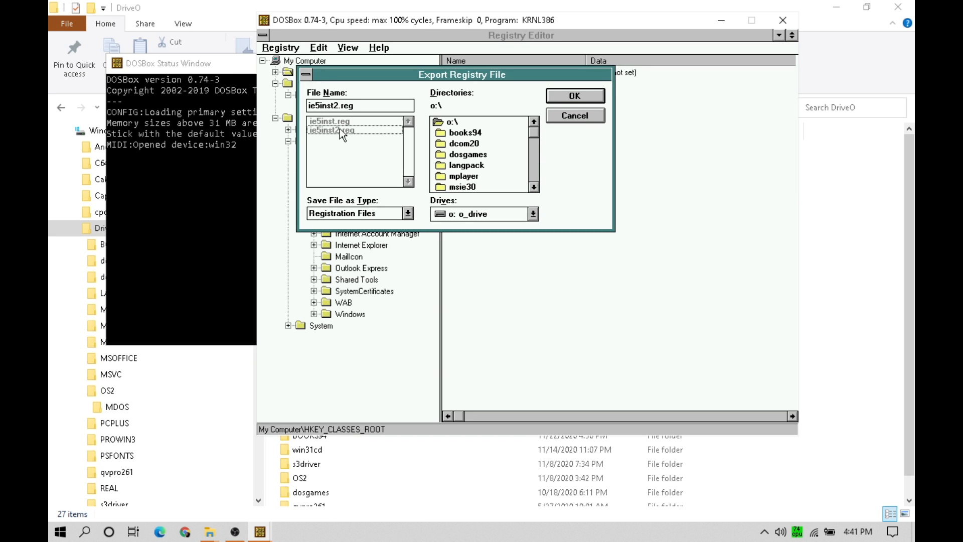
pyautogui.click(337, 103)
pyautogui.press('BackSpace')
pyautogui.write('3')
pyautogui.click(578, 92)
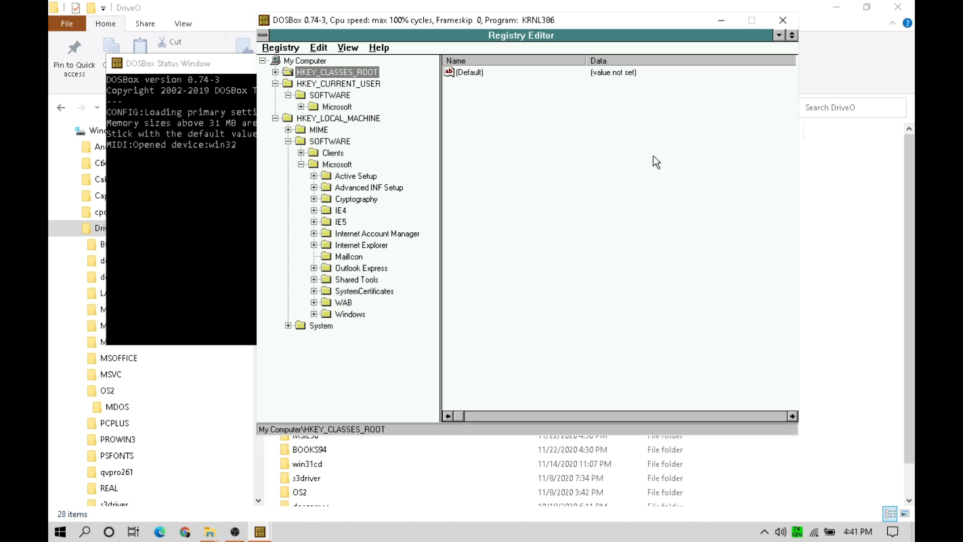
# Switch to the DriveO folder in File Explorer and open IE5INST.REG for editing in a maximized Notepad window
pyautogui.press('super')
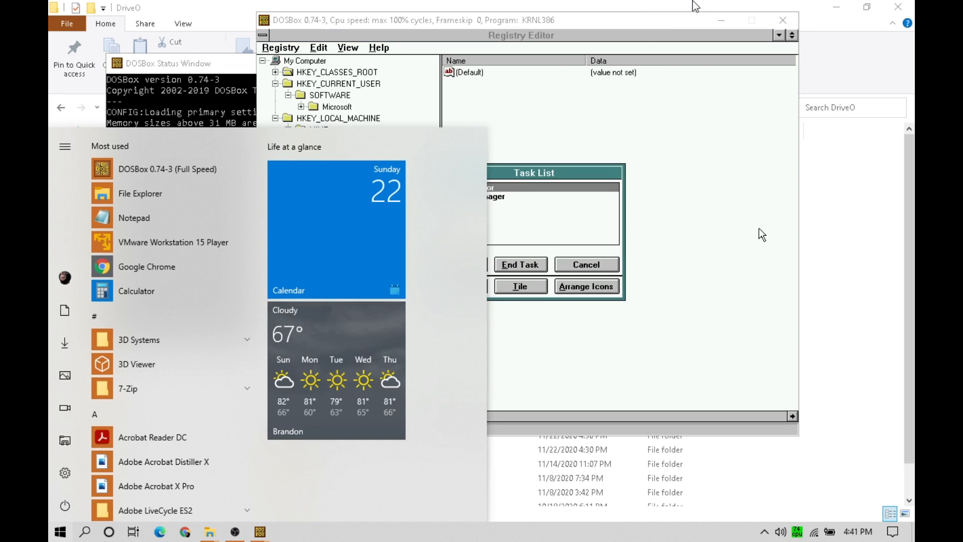
pyautogui.click(693, 4)
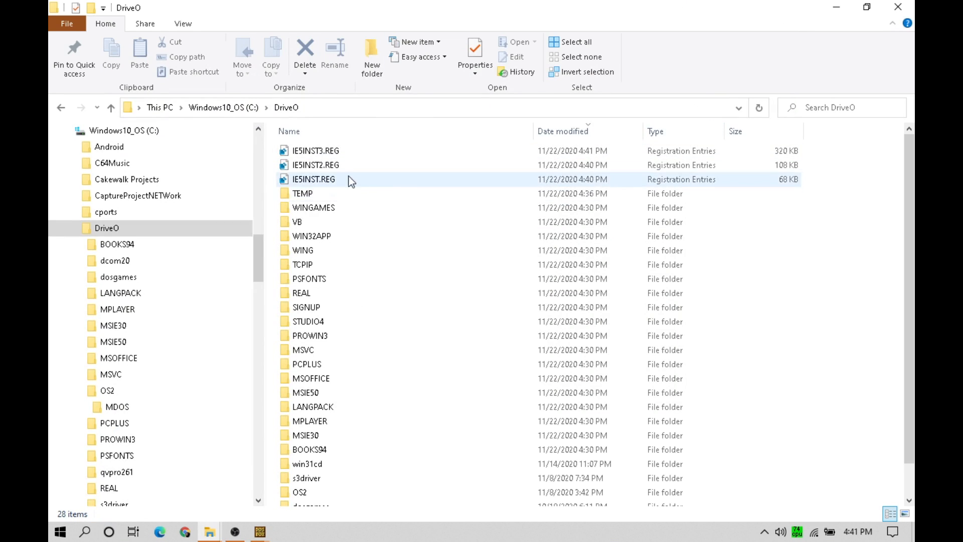
pyautogui.click(321, 179)
pyautogui.rightClick(320, 178)
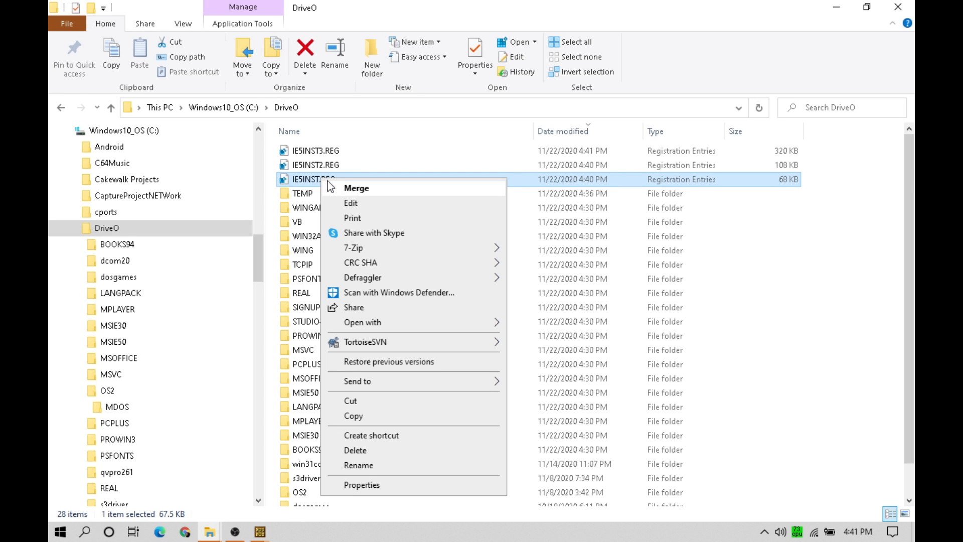
pyautogui.click(350, 204)
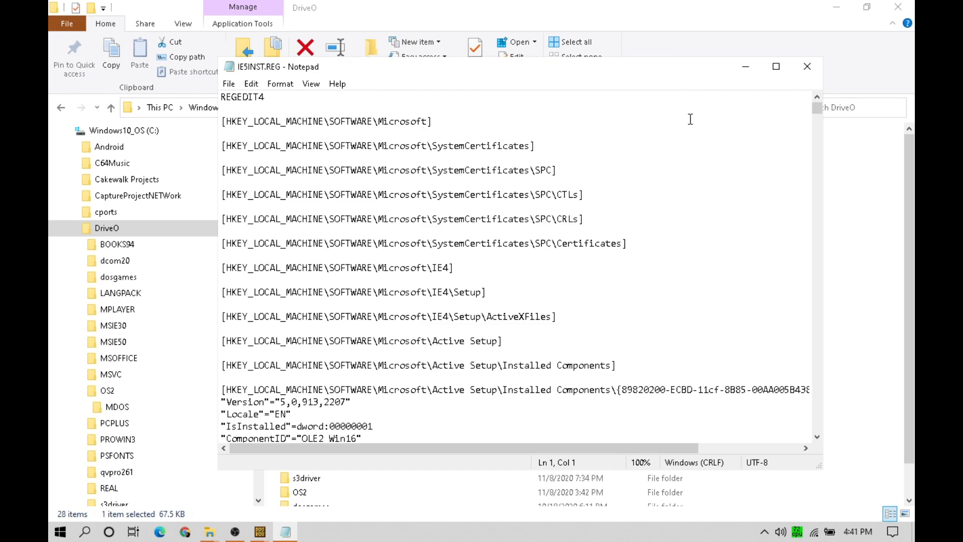
pyautogui.click(776, 66)
# Examine the Active Setup\InstallInfo section, highlight the drive prefix in the Download Dir value, and return to the file's beginning
pyautogui.moveTo(909, 47); pyautogui.dragTo(909, 60)
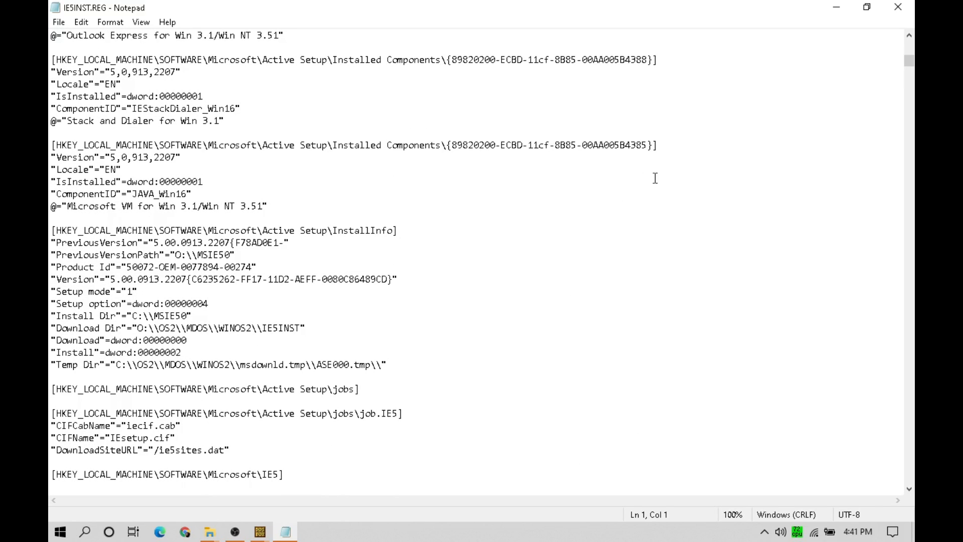
pyautogui.moveTo(136, 328); pyautogui.dragTo(143, 327)
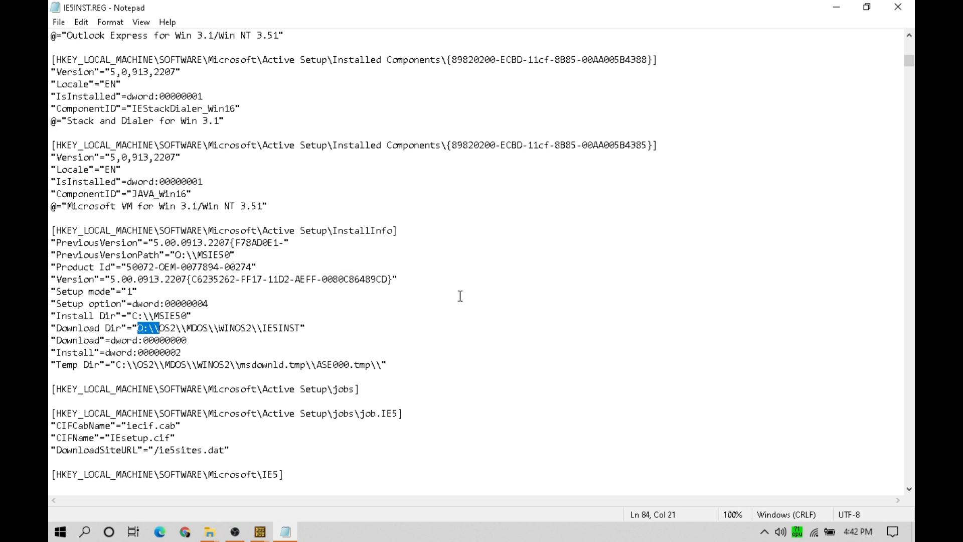
pyautogui.moveTo(909, 61)
pyautogui.mouseDown()
pyautogui.moveTo(909, 477)
pyautogui.moveTo(909, 46)
pyautogui.mouseUp()
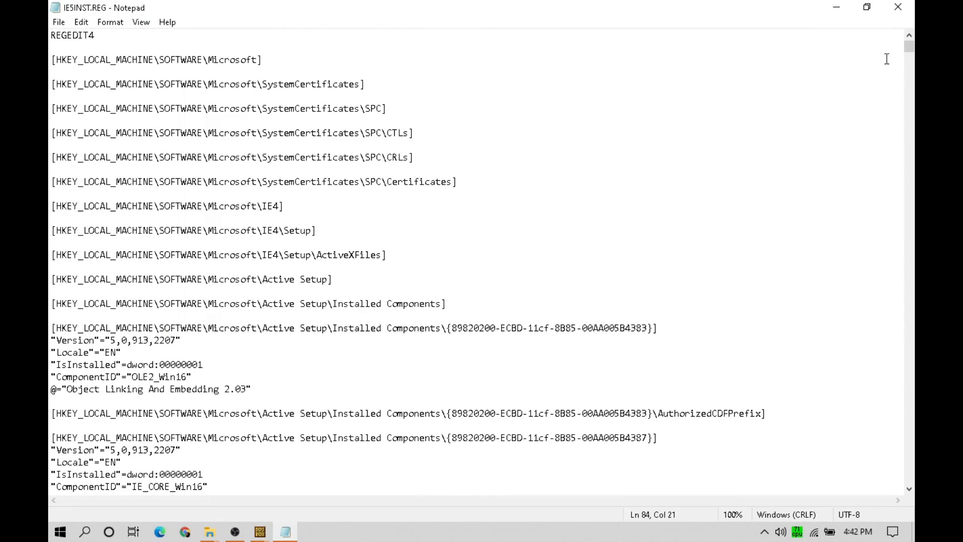
# Launch VMware Workstation 15 Player and start the Windows 3.1 virtual machine
pyautogui.click(83, 532)
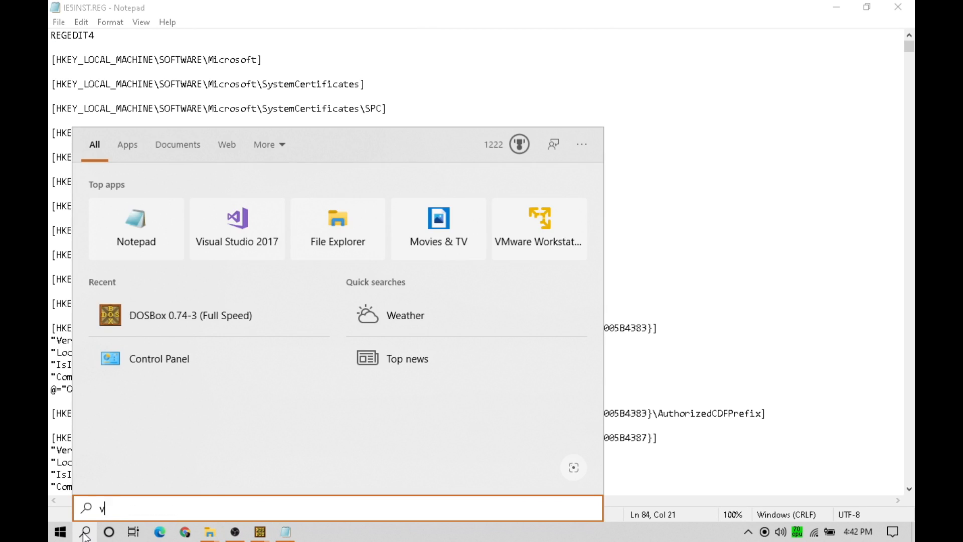
pyautogui.write('vmp')
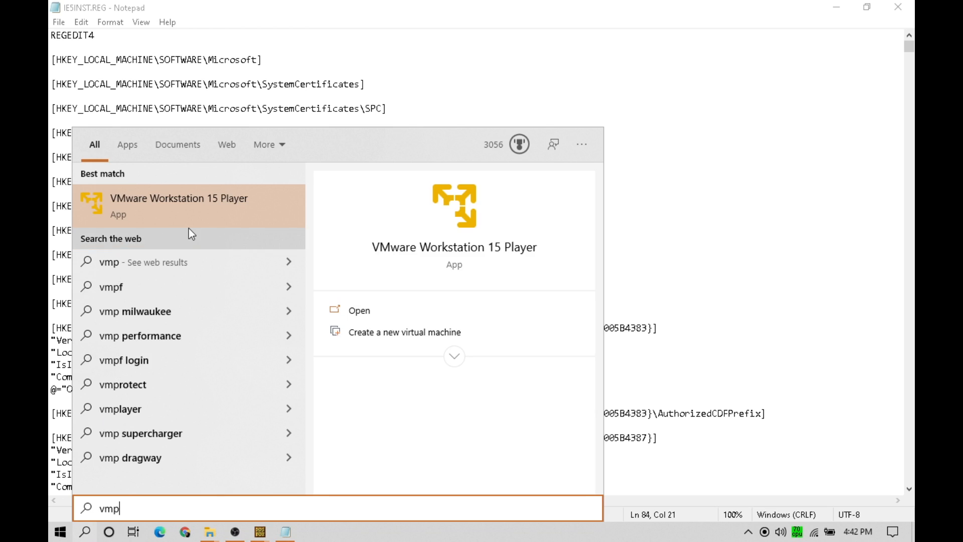
pyautogui.click(192, 213)
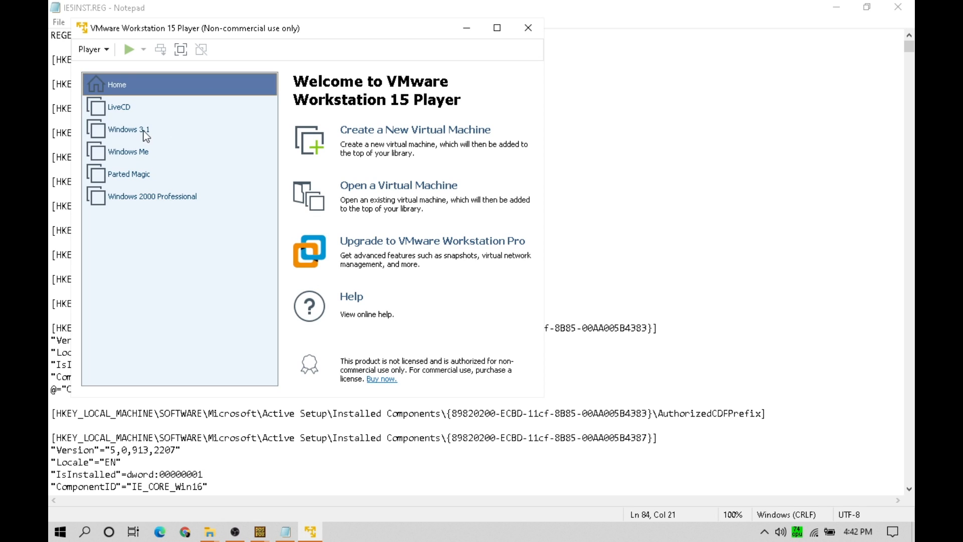
pyautogui.click(144, 129)
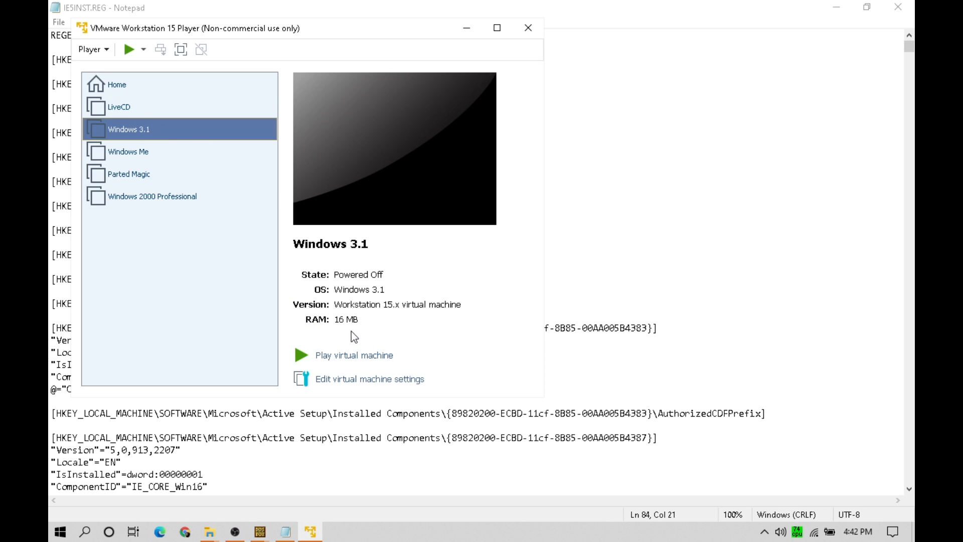
pyautogui.click(326, 355)
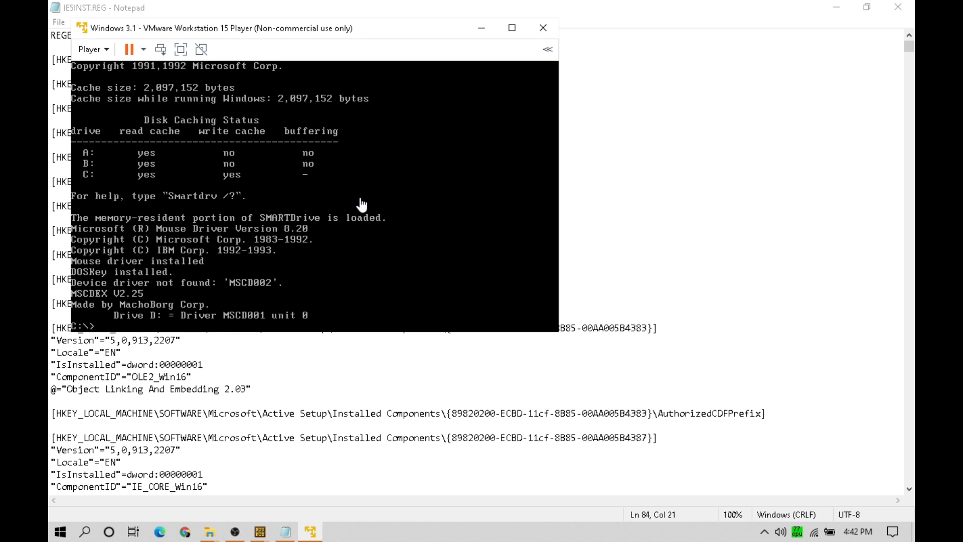
# Start Windows from the guest's DOS prompt with win and open Registry Editor from the Main group
pyautogui.click(361, 204)
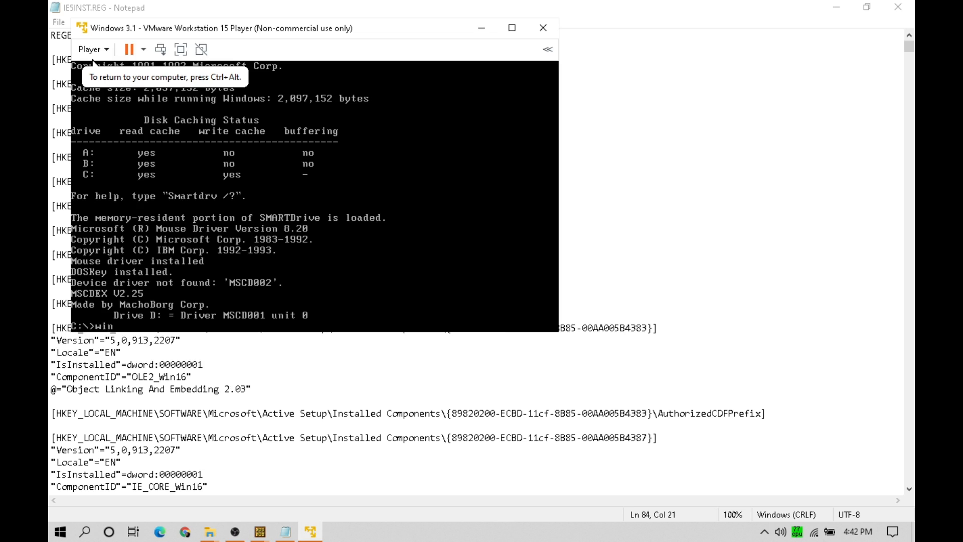
pyautogui.write('win')
pyautogui.press('Return')
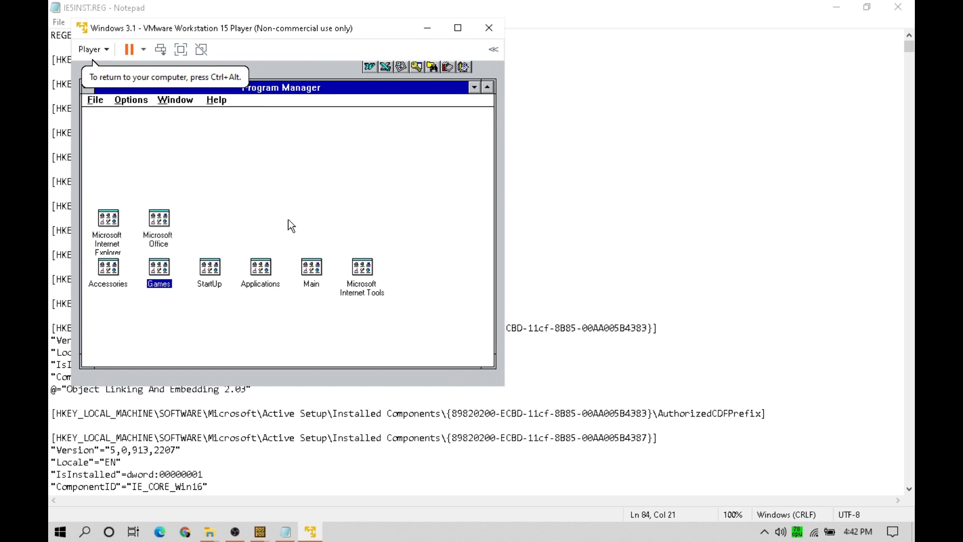
pyautogui.click(93, 100)
pyautogui.click(323, 119)
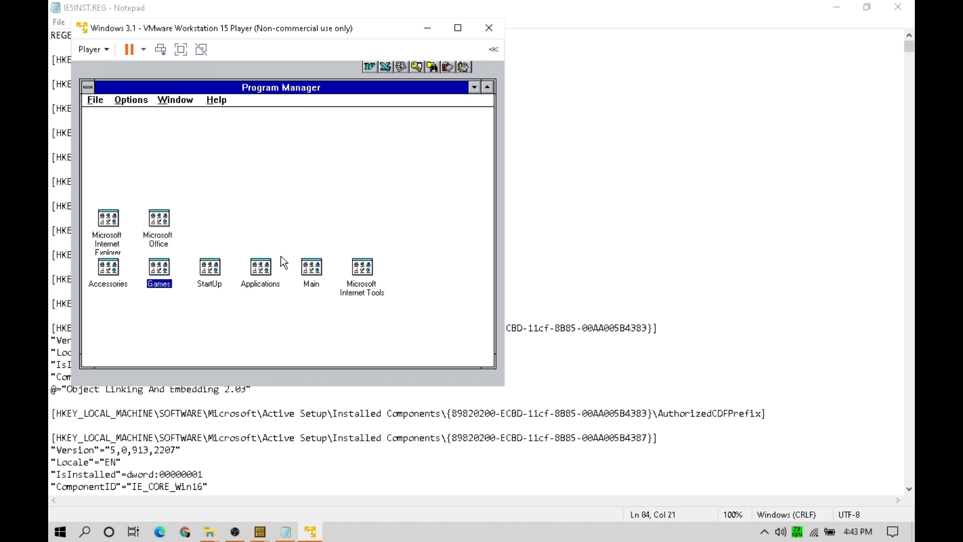
pyautogui.doubleClick(316, 268)
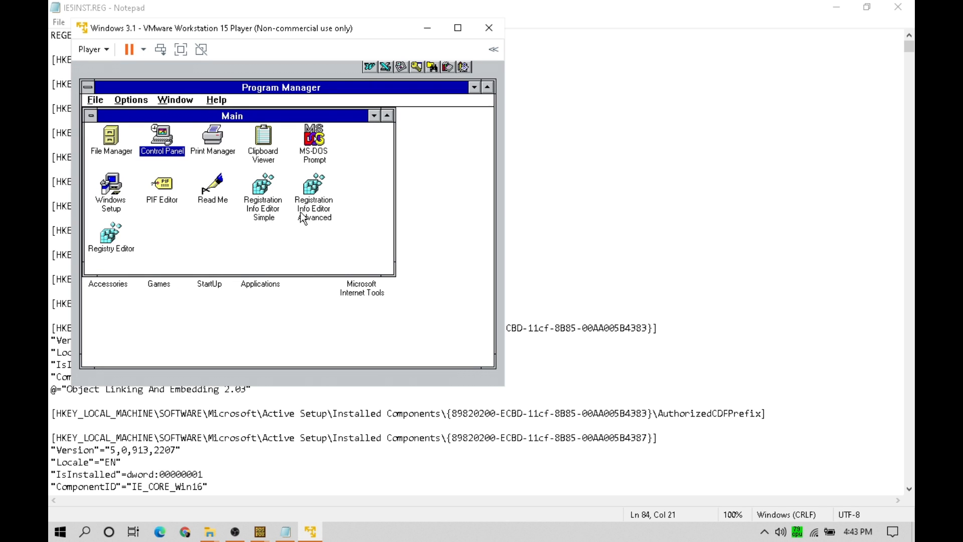
pyautogui.doubleClick(112, 235)
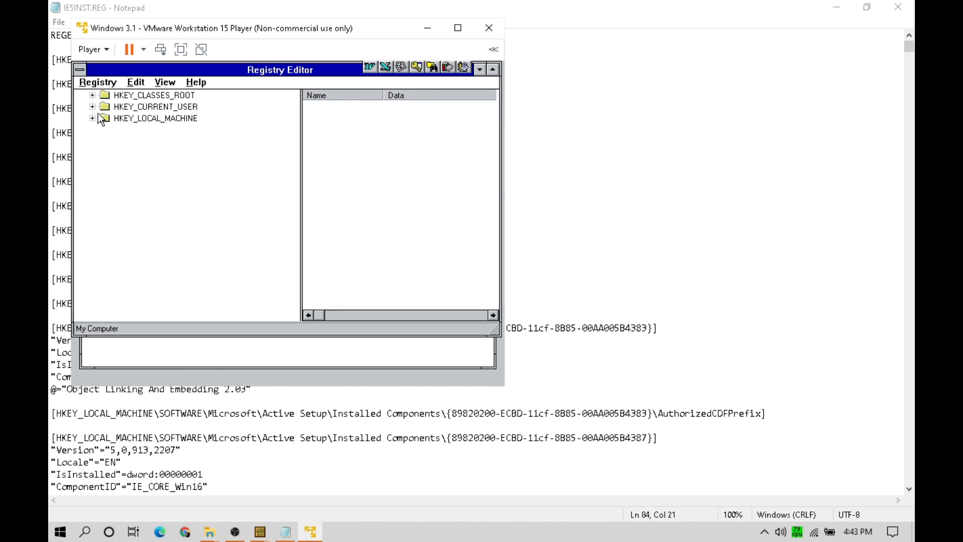
# Export the HKEY_LOCAL_MACHINE\software\microsoft key as IE5INST.reg in the root of drive C
pyautogui.click(93, 129)
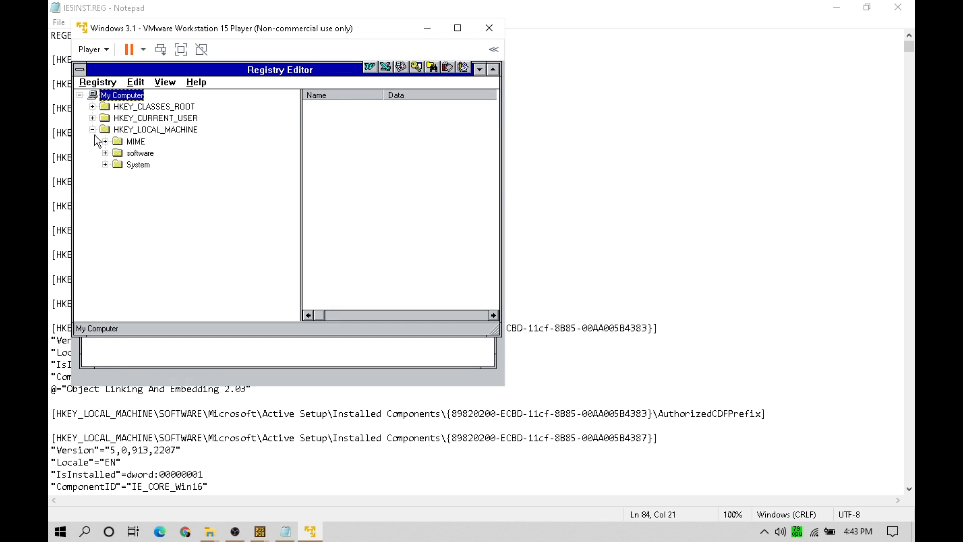
pyautogui.click(106, 153)
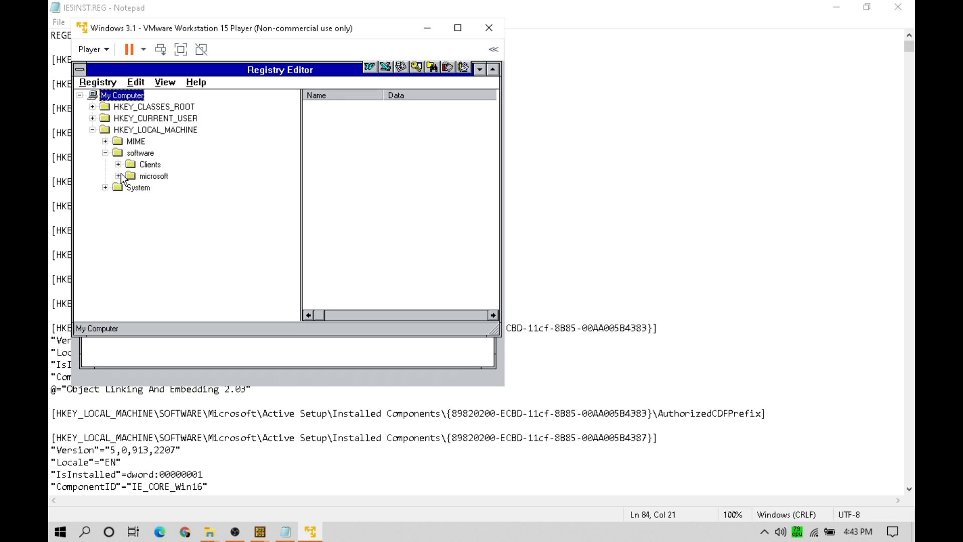
pyautogui.click(140, 177)
pyautogui.moveTo(101, 76); pyautogui.dragTo(101, 81)
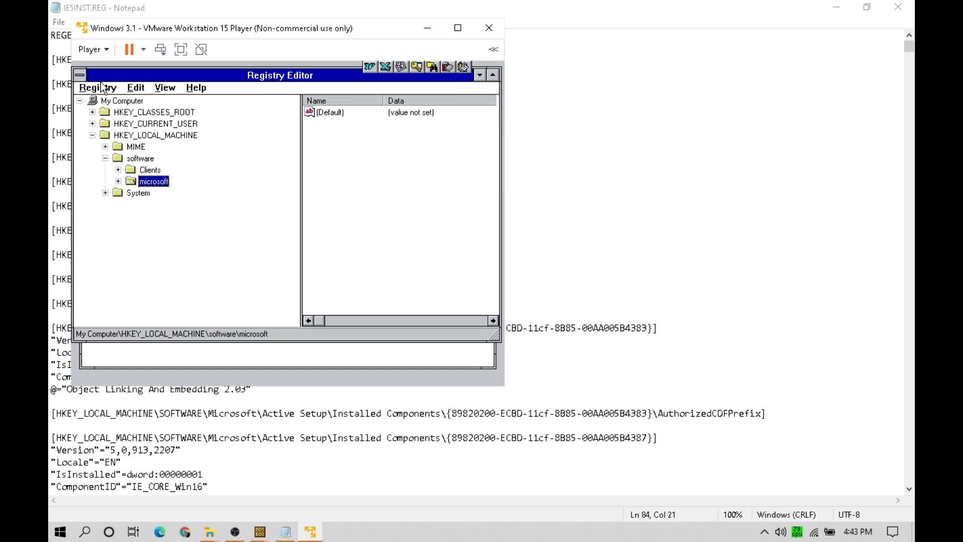
pyautogui.click(98, 88)
pyautogui.click(104, 111)
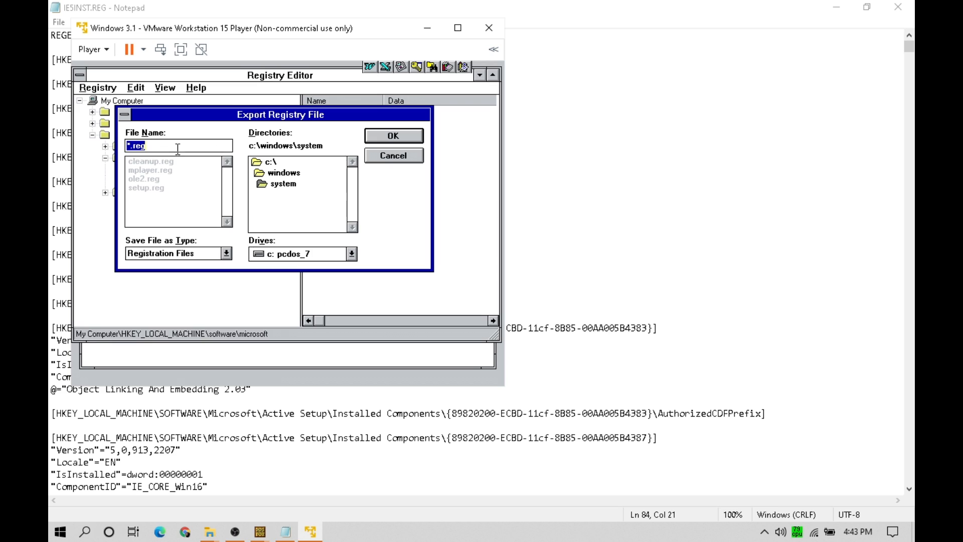
pyautogui.doubleClick(263, 162)
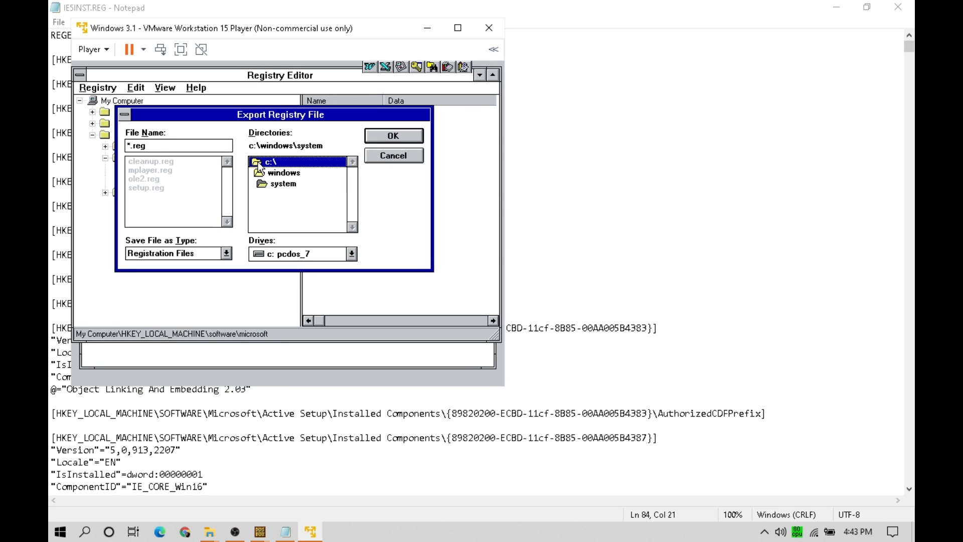
pyautogui.click(131, 145)
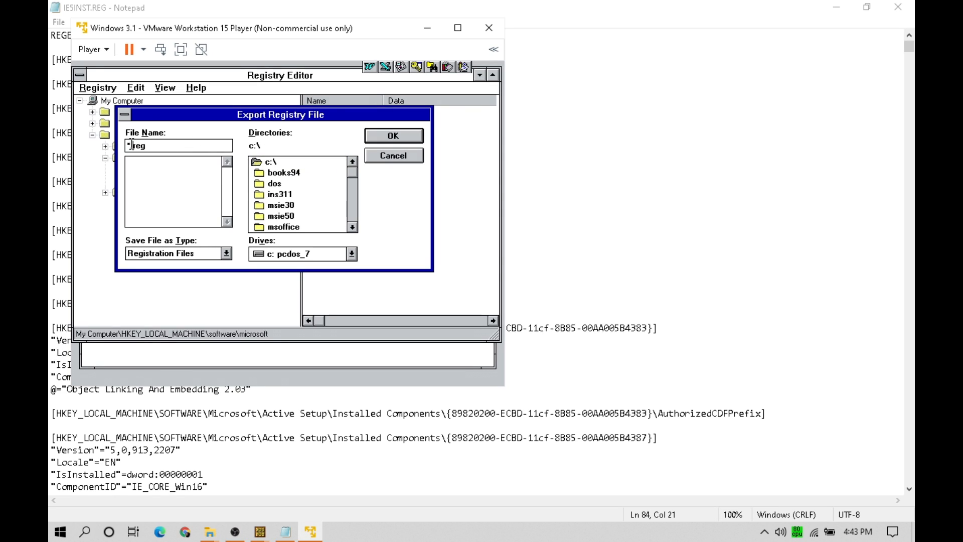
pyautogui.press('BackSpace')
pyautogui.write('IE5INST')
pyautogui.click(393, 133)
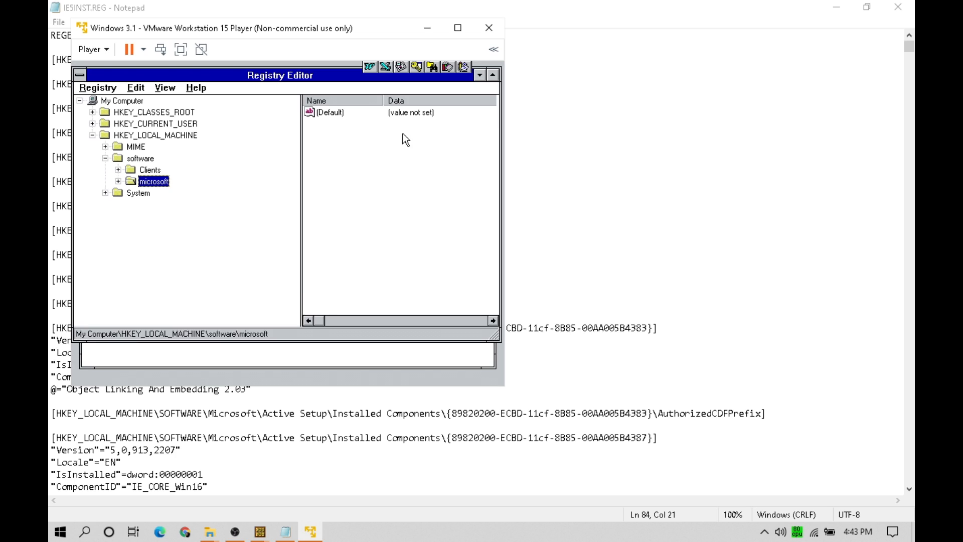
# Exit Registry Editor and close the Main program group
pyautogui.click(97, 88)
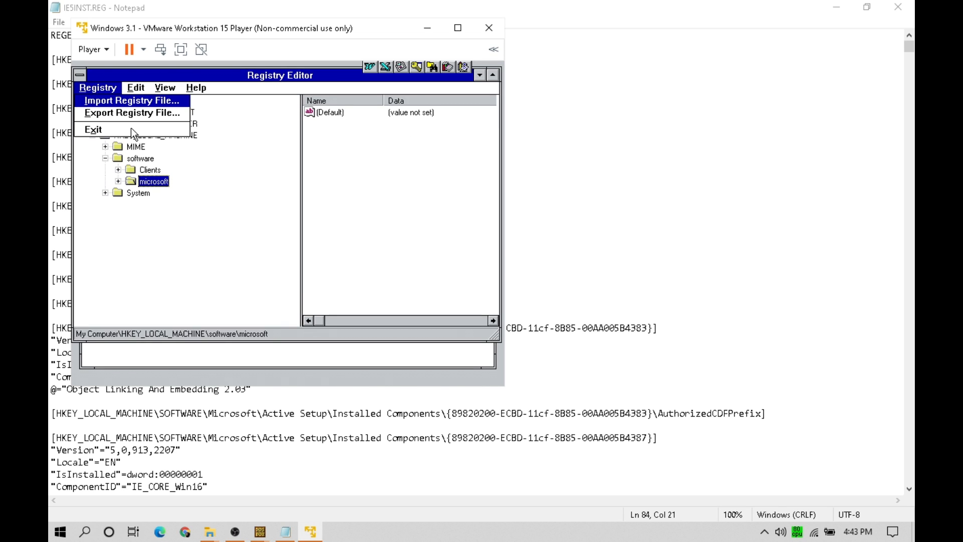
pyautogui.click(132, 128)
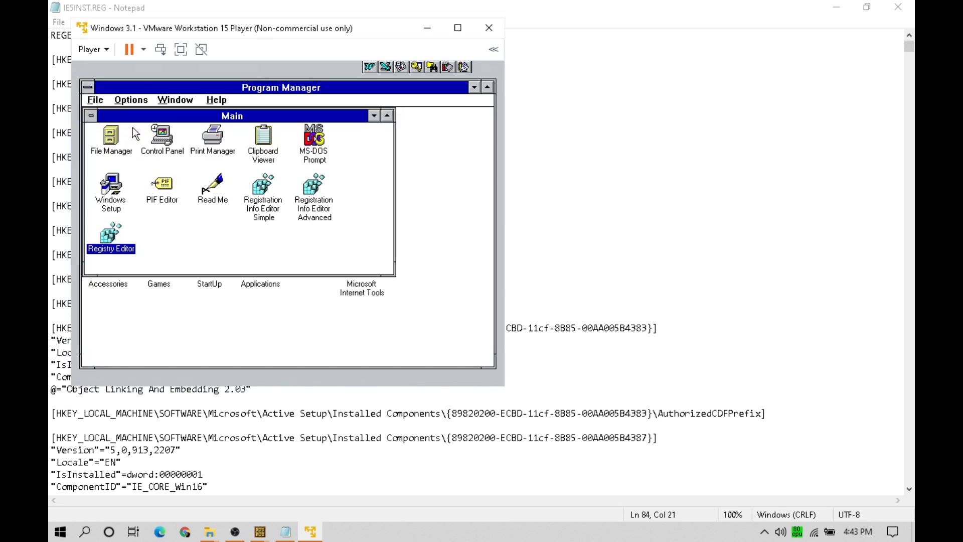
pyautogui.click(88, 117)
pyautogui.click(116, 191)
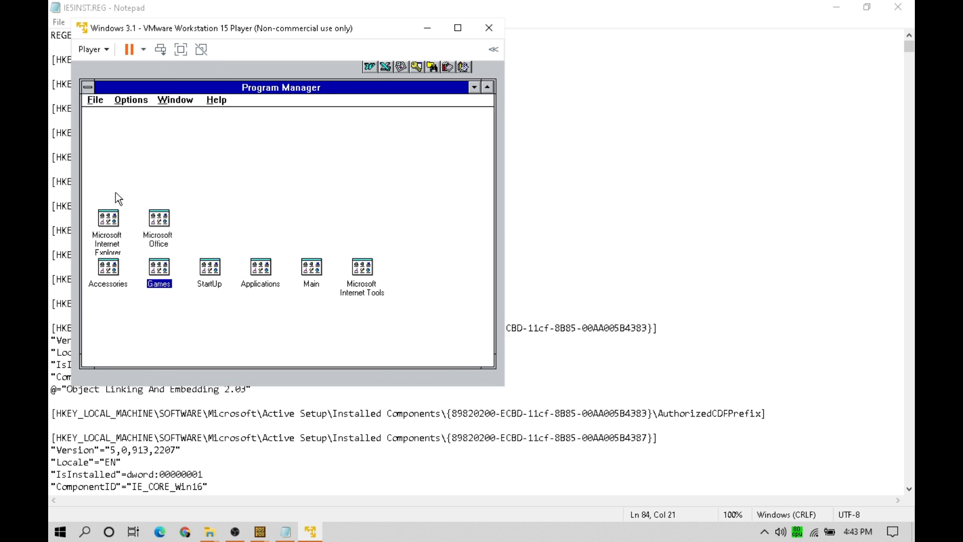
# End the guest's Windows session and shut down the Windows 3.1 virtual machine
pyautogui.click(97, 102)
pyautogui.click(140, 206)
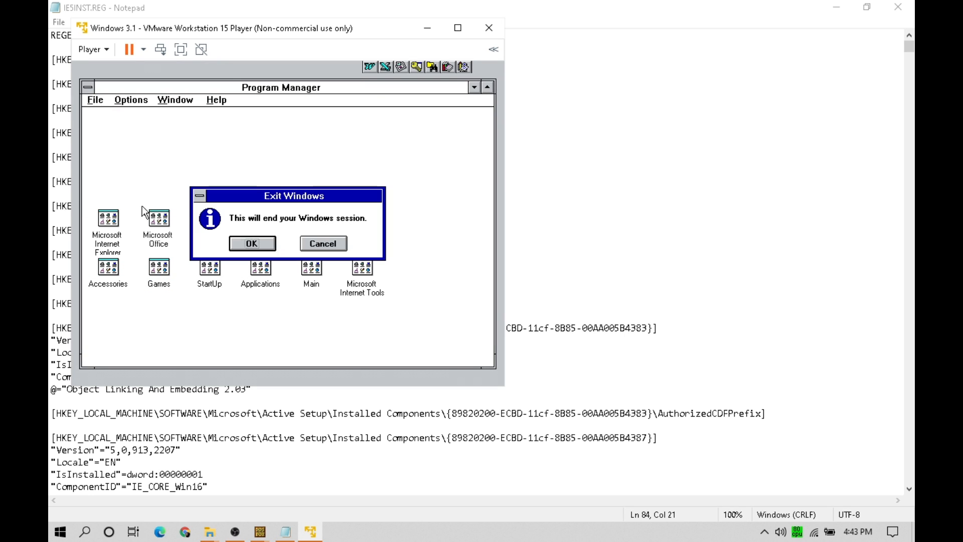
pyautogui.click(252, 244)
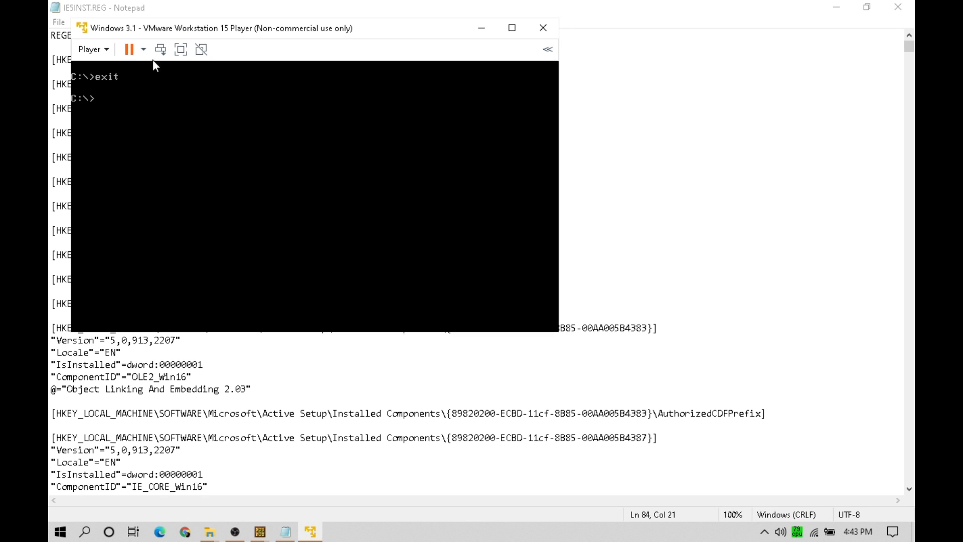
pyautogui.click(93, 50)
pyautogui.moveTo(167, 103)
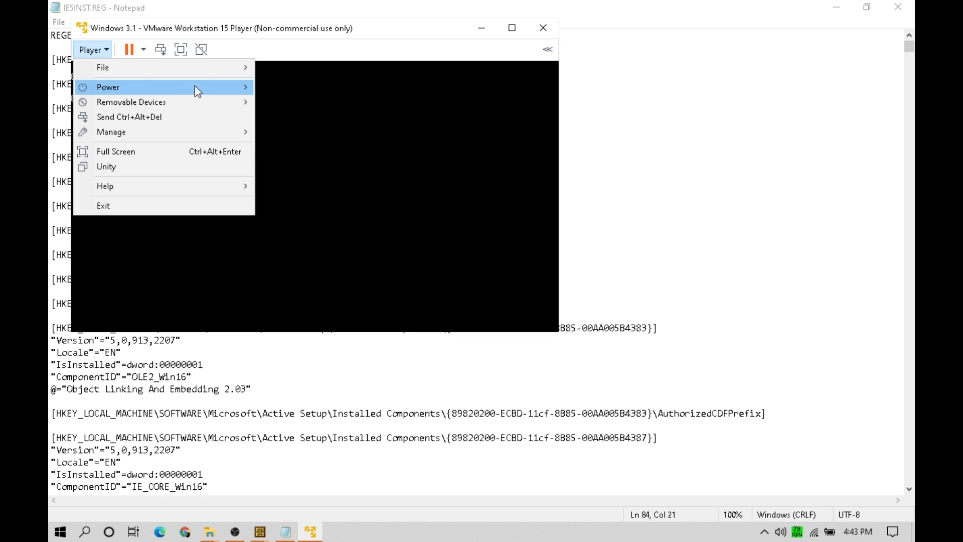
pyautogui.moveTo(194, 86)
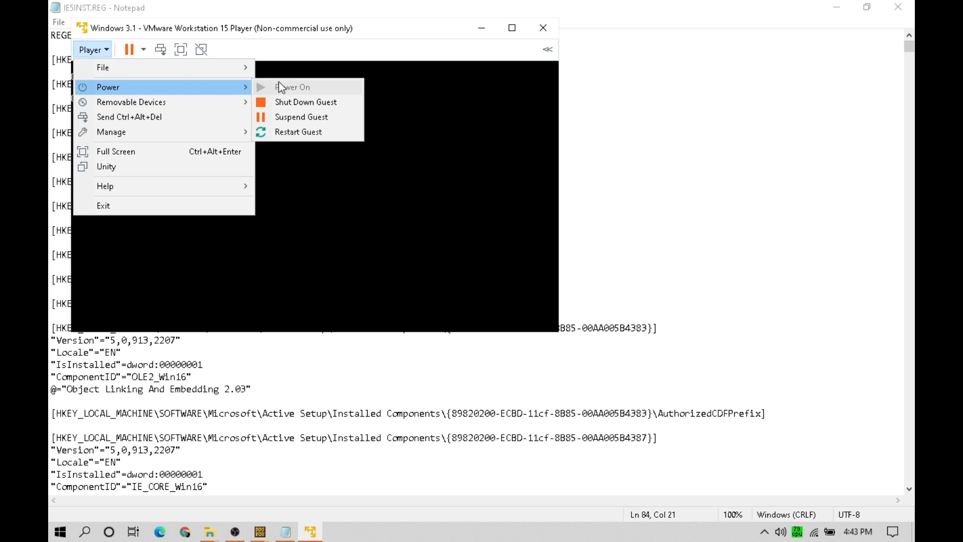
pyautogui.click(300, 105)
pyautogui.click(347, 211)
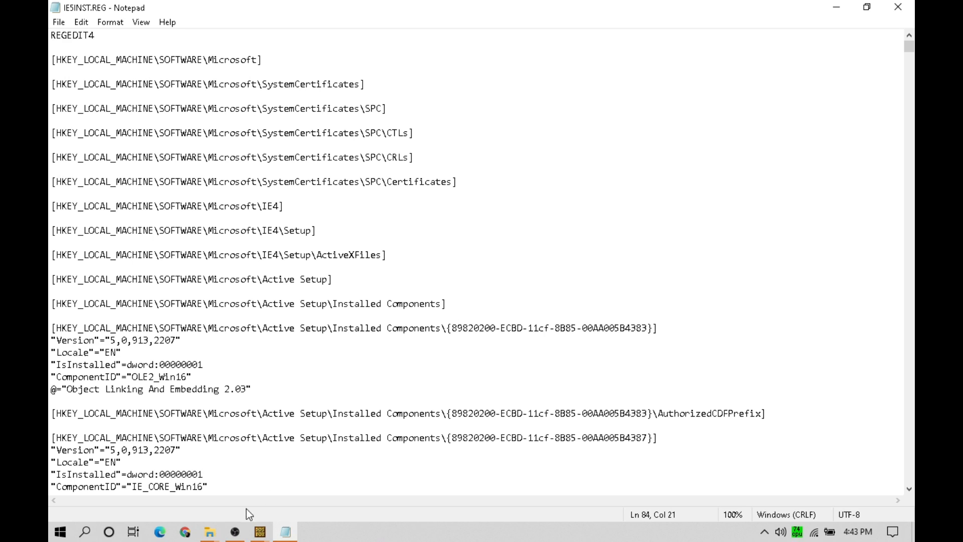
# Search Windows for virtual machine, open the Virtual Machines folder in Documents and go into its Windows 3.1 folder
pyautogui.click(85, 532)
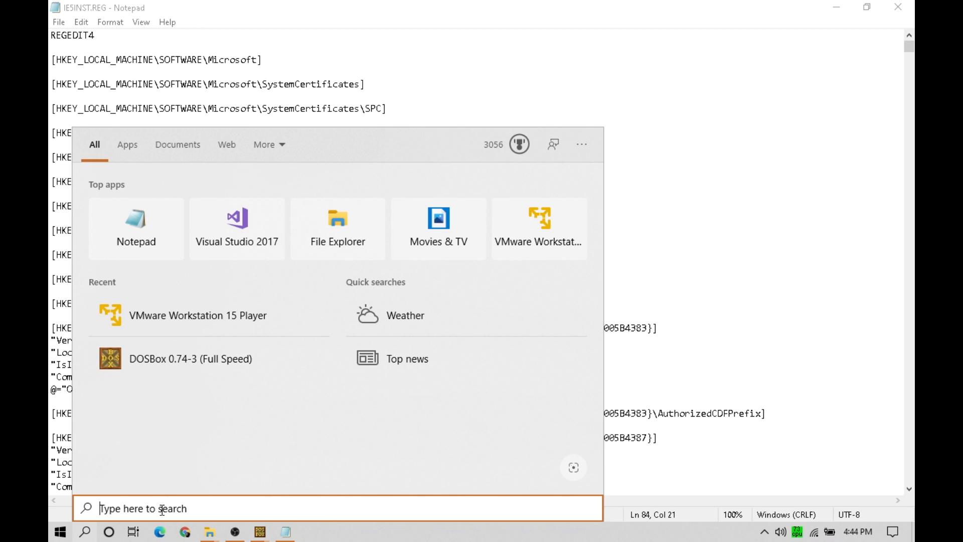
pyautogui.write('vm')
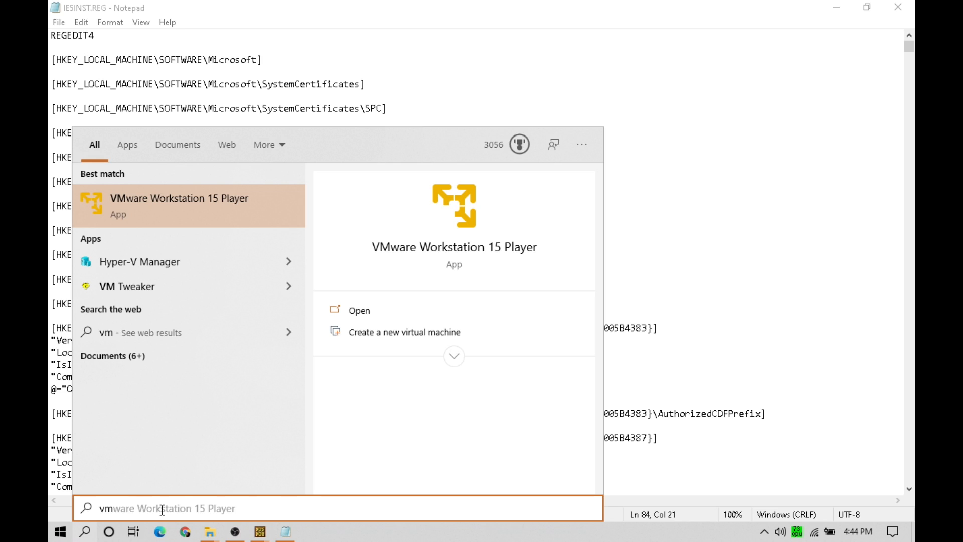
pyautogui.press('BackSpace')
pyautogui.press('BackSpace')
pyautogui.write('vir')
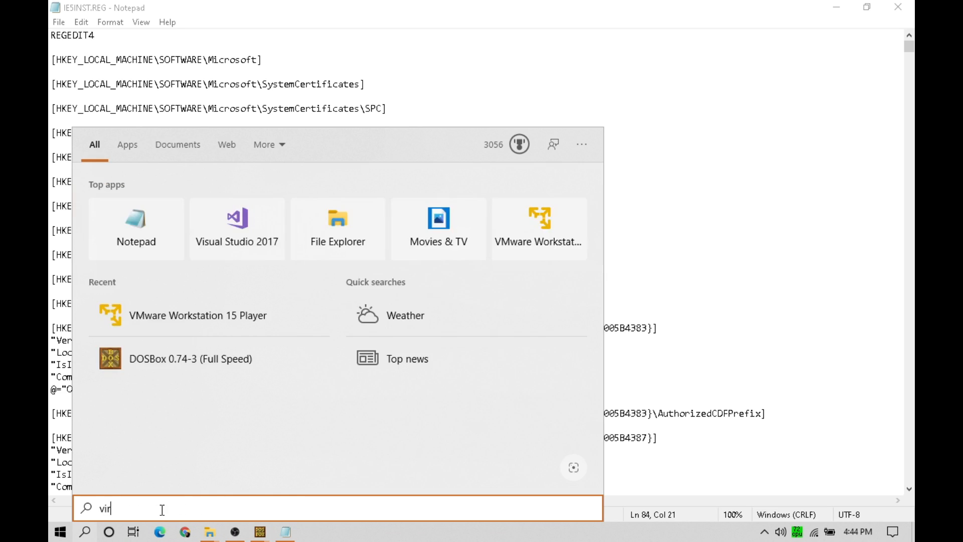
pyautogui.write('tual mach')
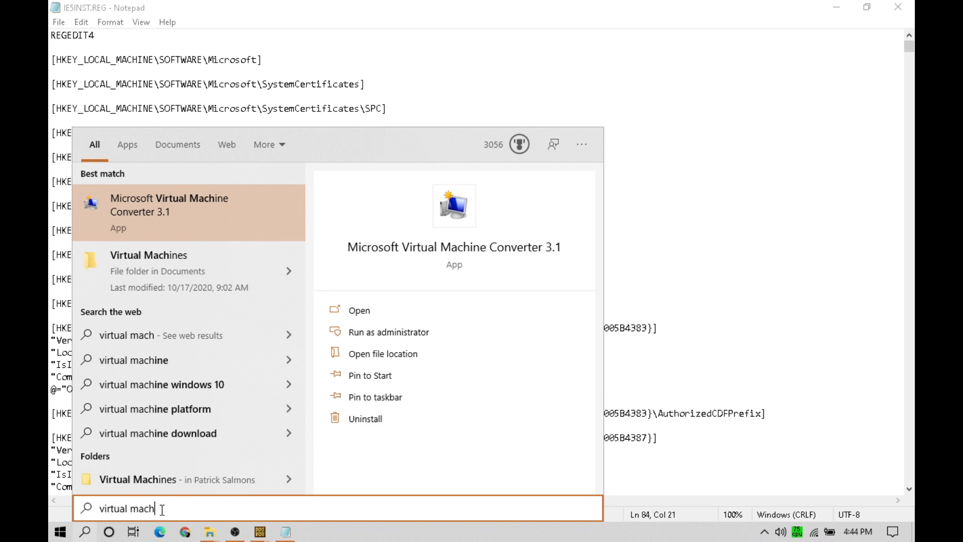
pyautogui.write('ine')
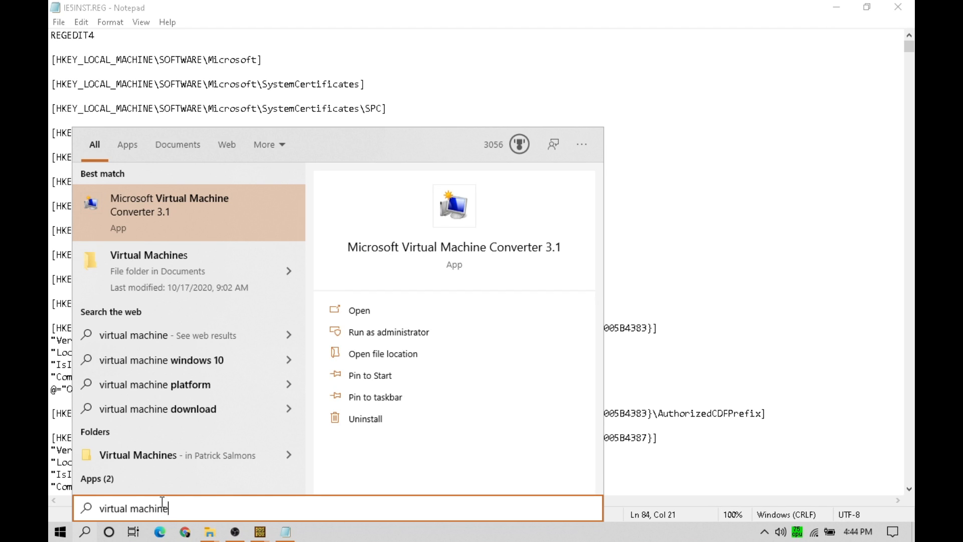
pyautogui.click(184, 275)
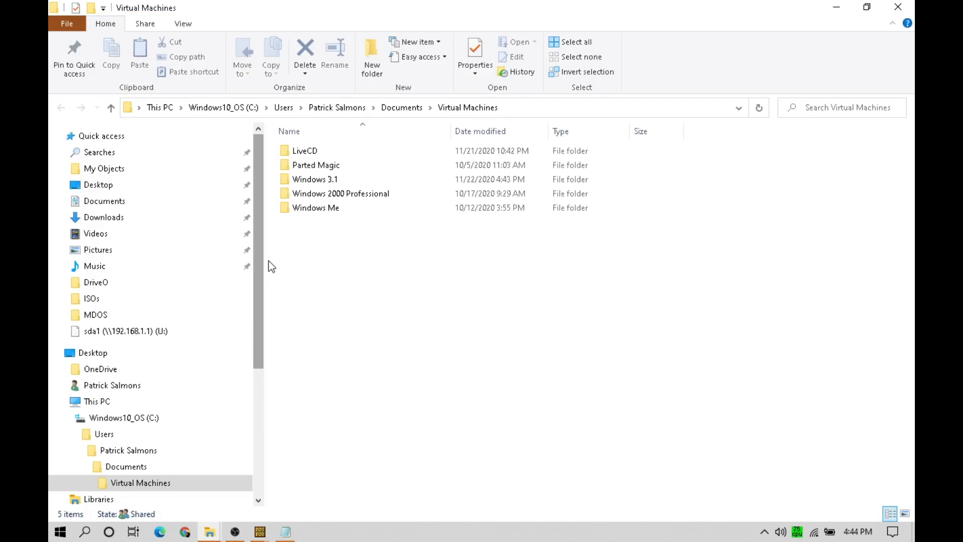
pyautogui.doubleClick(331, 180)
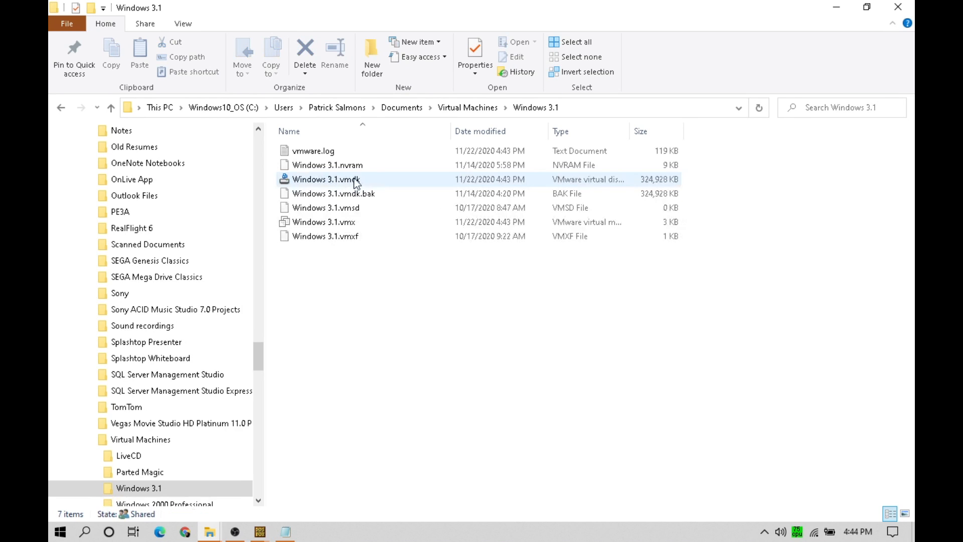
# Open Windows 3.1.vmdk in 7-Zip and copy IE5INST.REG out of it into the Windows 3.1 folder
pyautogui.click(332, 181)
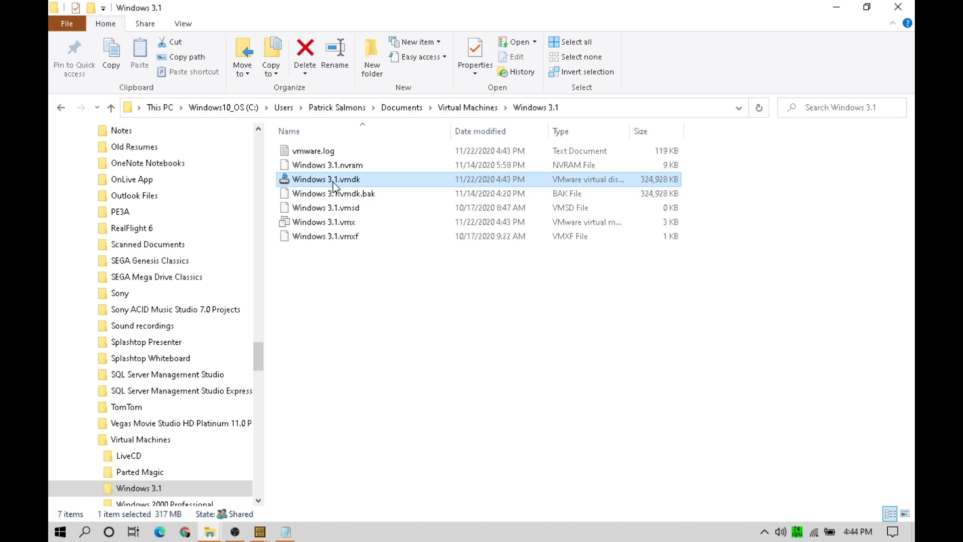
pyautogui.rightClick(334, 183)
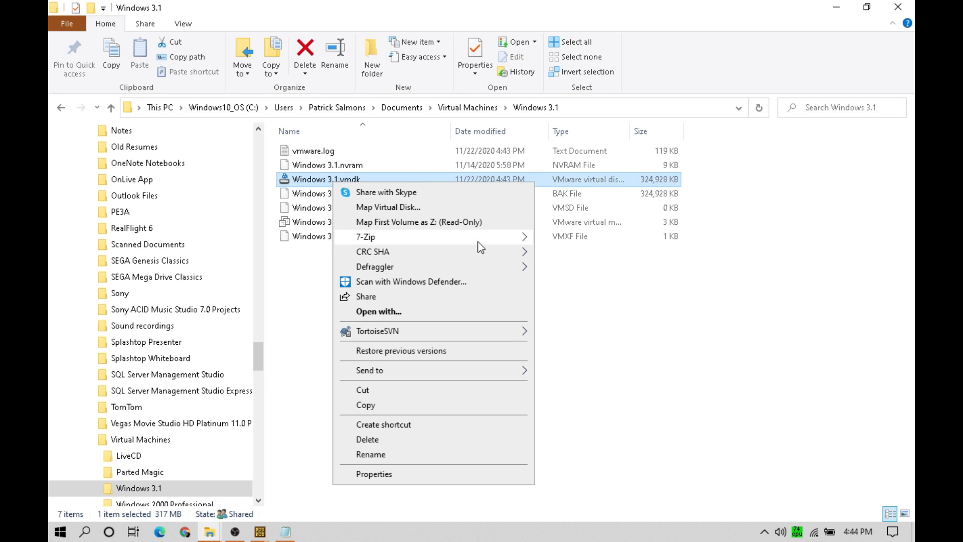
pyautogui.moveTo(533, 238)
pyautogui.click(567, 238)
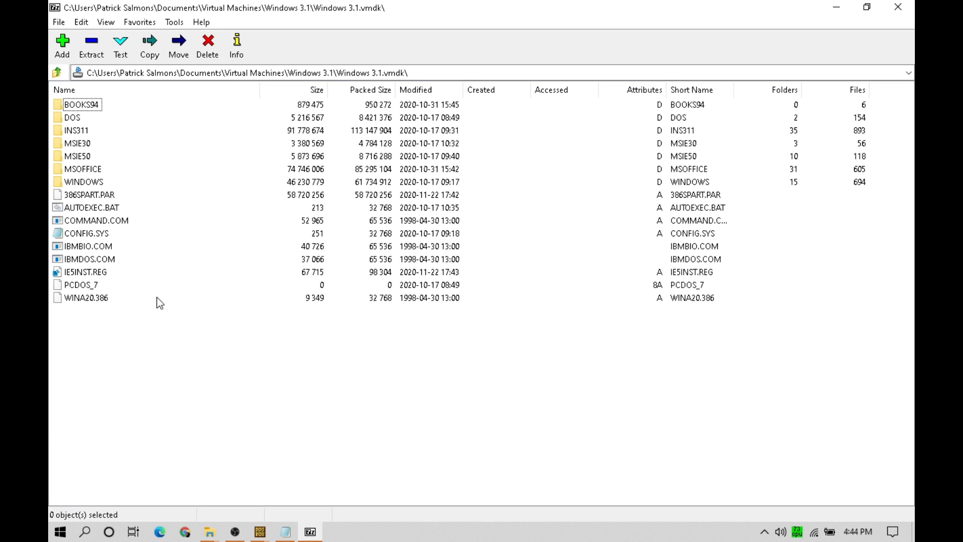
pyautogui.click(98, 275)
pyautogui.rightClick(98, 274)
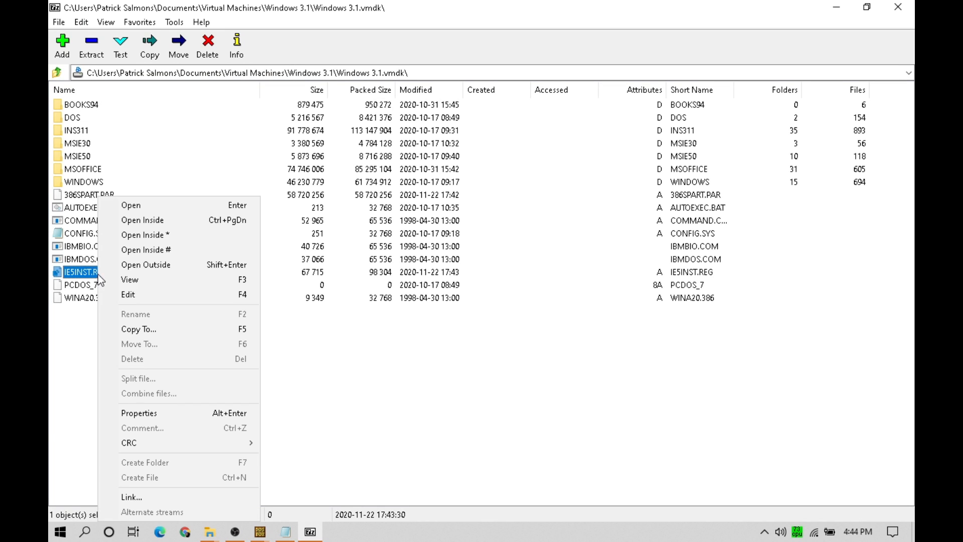
pyautogui.click(147, 332)
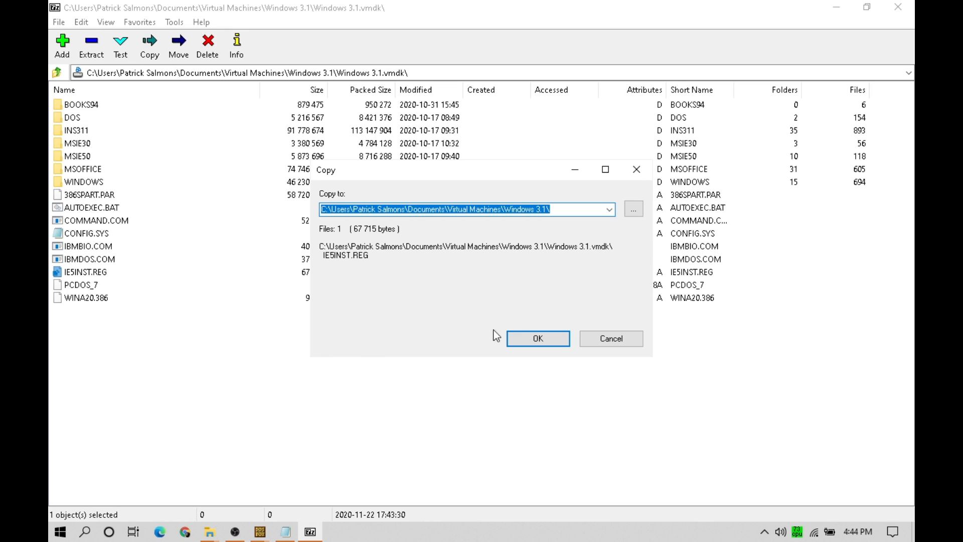
pyautogui.click(522, 337)
pyautogui.click(898, 7)
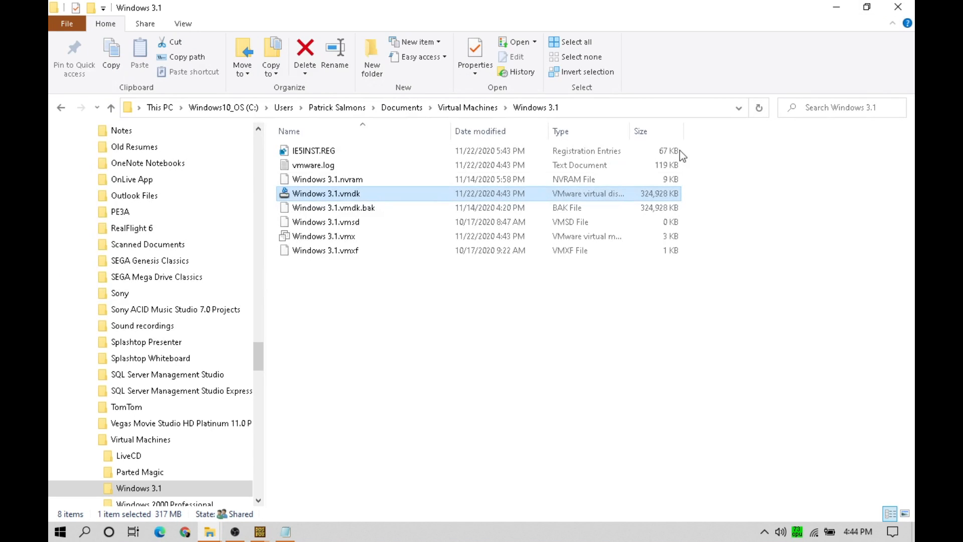
# Open the extracted IE5INST.REG in Notepad and examine the drive and Windows folder paths in its keys
pyautogui.click(306, 150)
pyautogui.rightClick(309, 147)
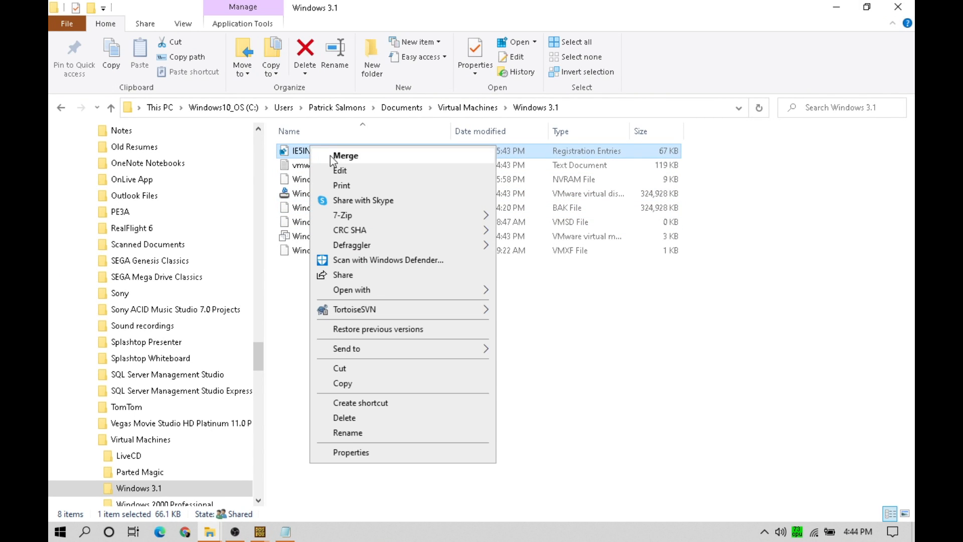
pyautogui.click(366, 170)
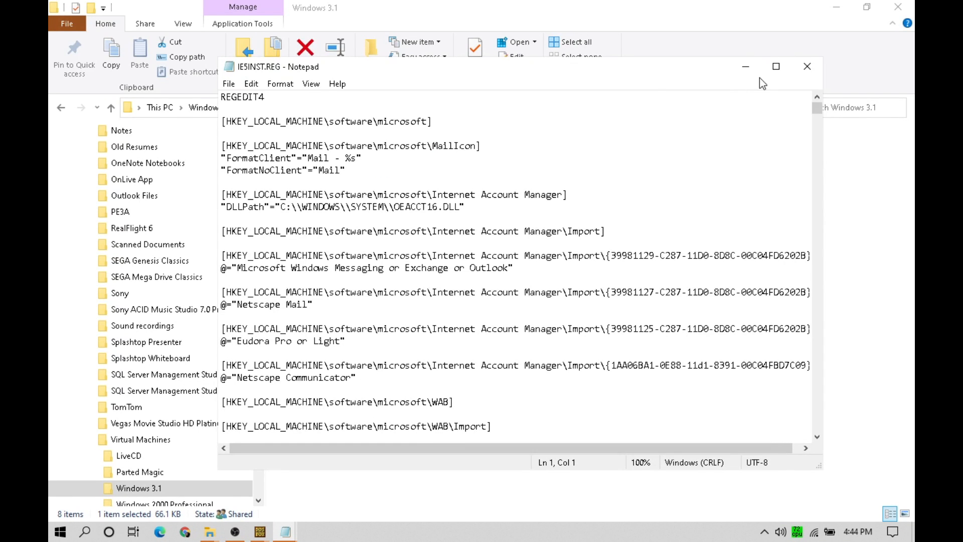
pyautogui.click(776, 66)
pyautogui.moveTo(910, 51); pyautogui.dragTo(911, 60)
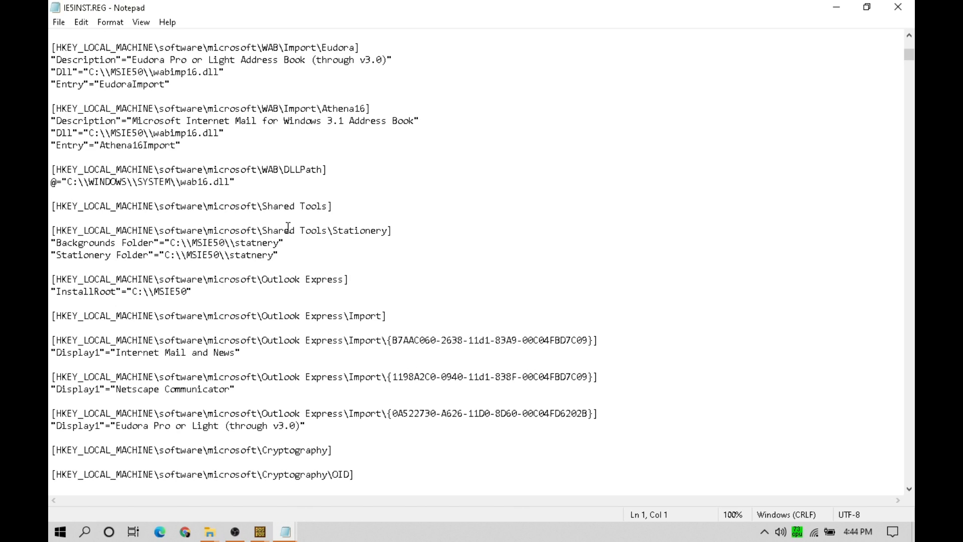
pyautogui.moveTo(170, 246); pyautogui.dragTo(192, 246)
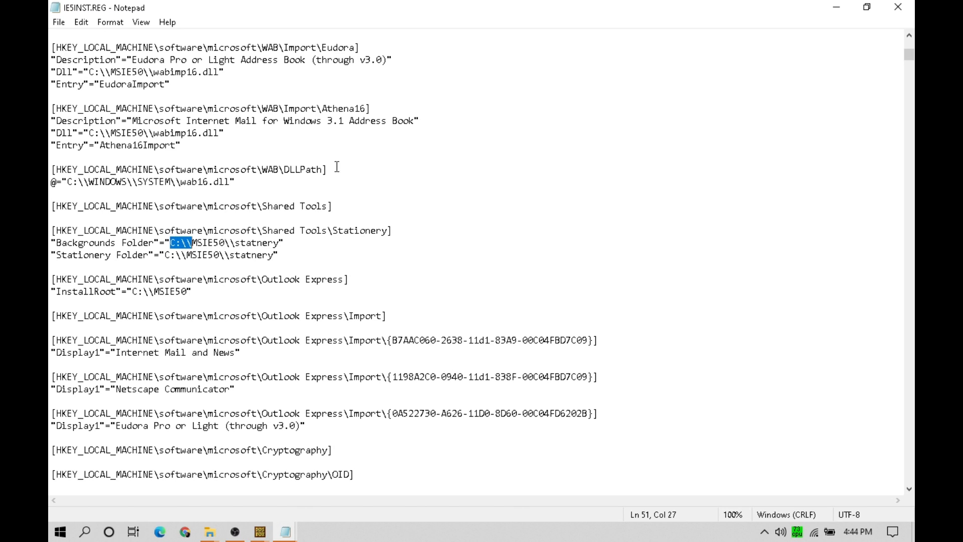
pyautogui.moveTo(67, 182); pyautogui.dragTo(137, 182)
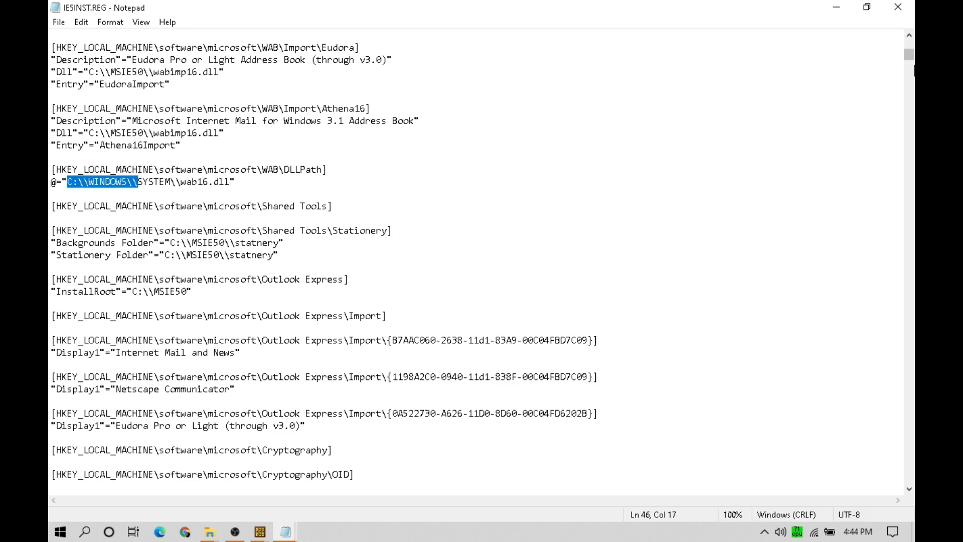
pyautogui.moveTo(909, 55)
pyautogui.mouseDown()
pyautogui.moveTo(909, 129)
pyautogui.moveTo(910, 55)
pyautogui.mouseUp()
pyautogui.click(897, 7)
# Permanently delete the extracted IE5INST.REG from the Windows 3.1 virtual machine folder
pyautogui.click(316, 165)
pyautogui.click(313, 154)
pyautogui.hotkey('shift', 'Delete')
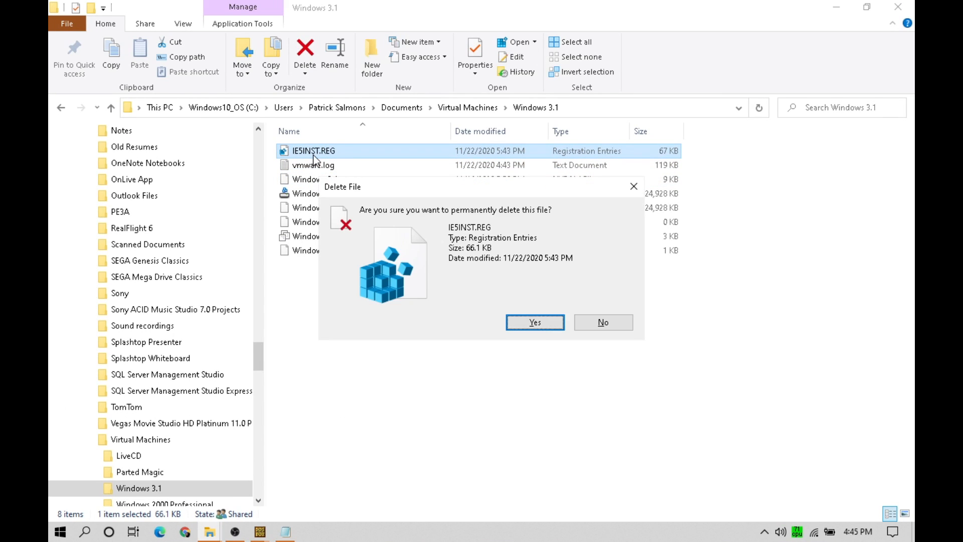
pyautogui.click(541, 326)
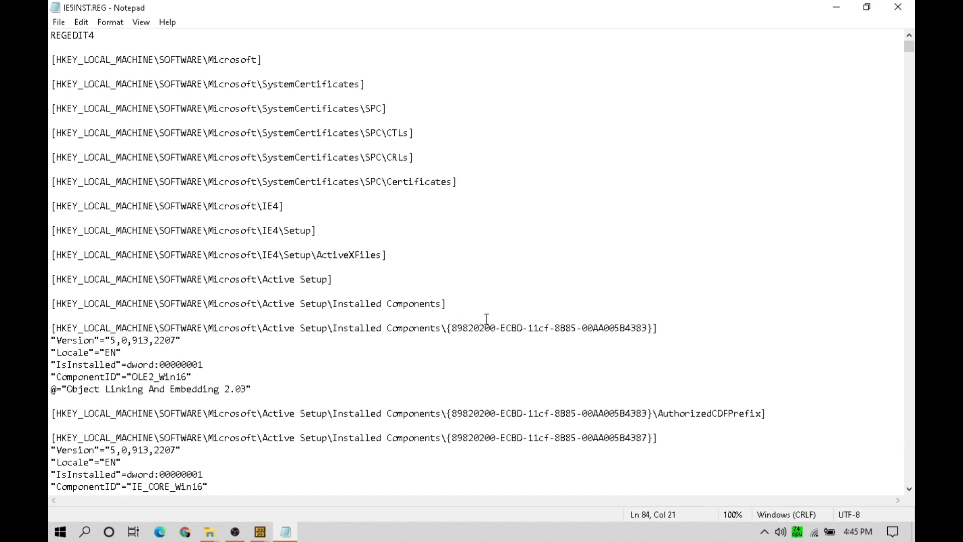
# Switch to DOSBox and review ie5inst.reg, ie5inst2.reg and ie5inst3.reg in Registry Editor's import dialog without importing any of them
pyautogui.moveTo(260, 532)
pyautogui.click(334, 457)
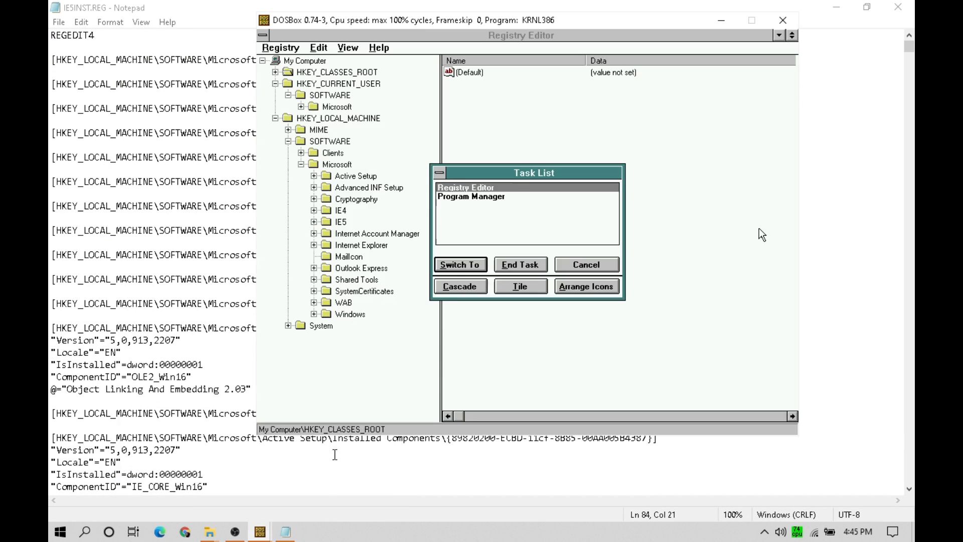
pyautogui.click(587, 264)
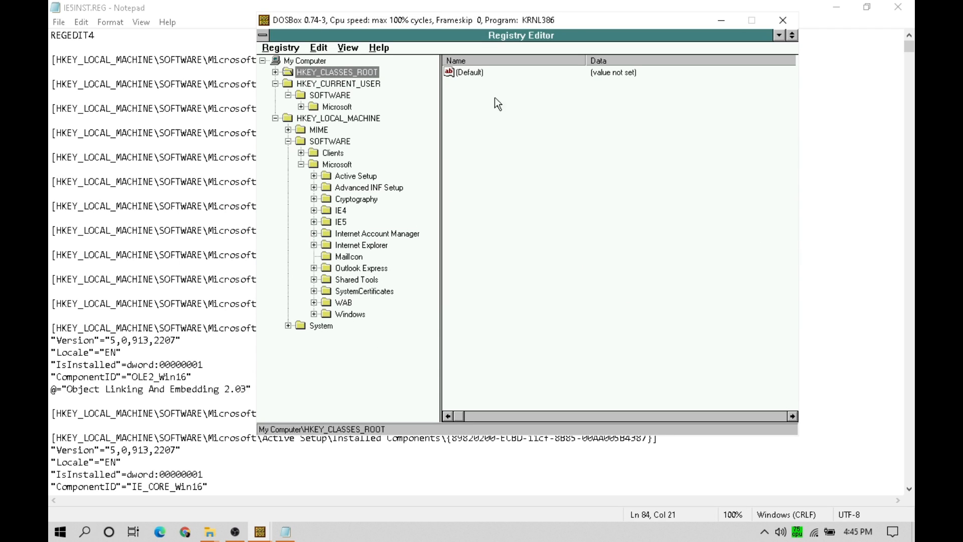
pyautogui.click(280, 48)
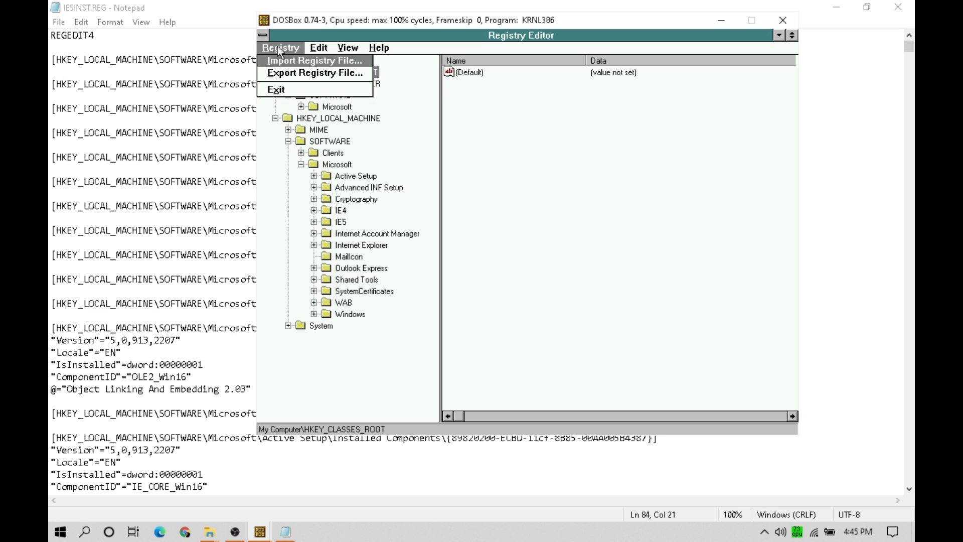
pyautogui.click(283, 61)
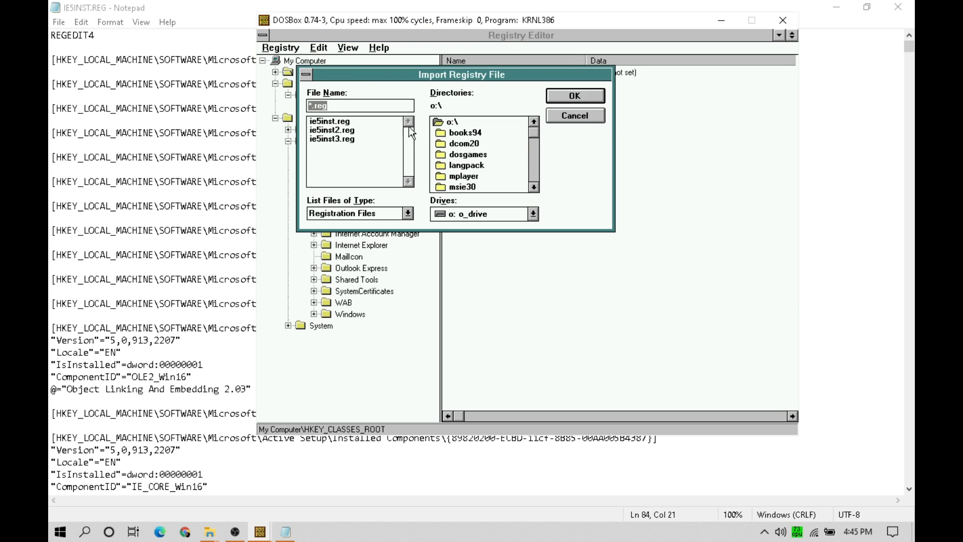
pyautogui.click(331, 125)
pyautogui.click(333, 131)
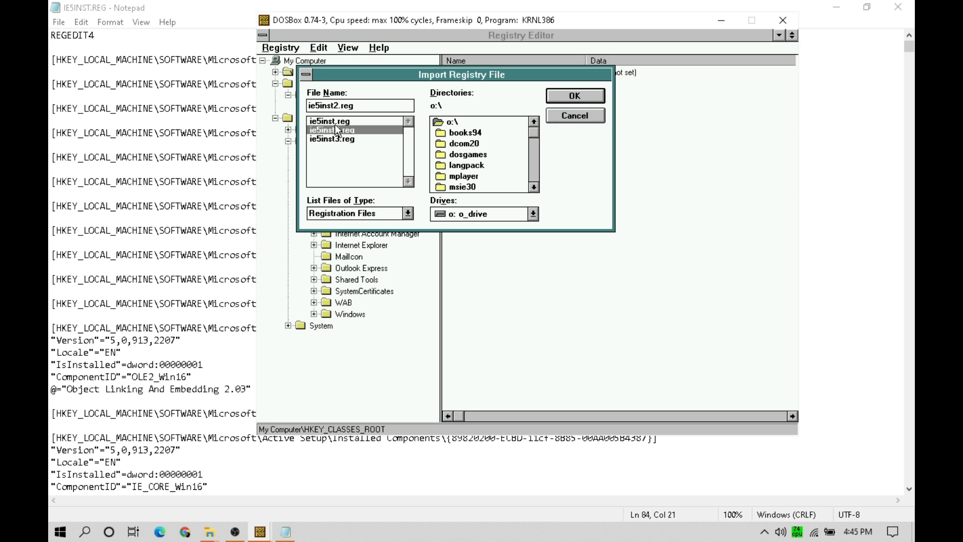
pyautogui.click(336, 125)
pyautogui.click(338, 132)
pyautogui.click(337, 140)
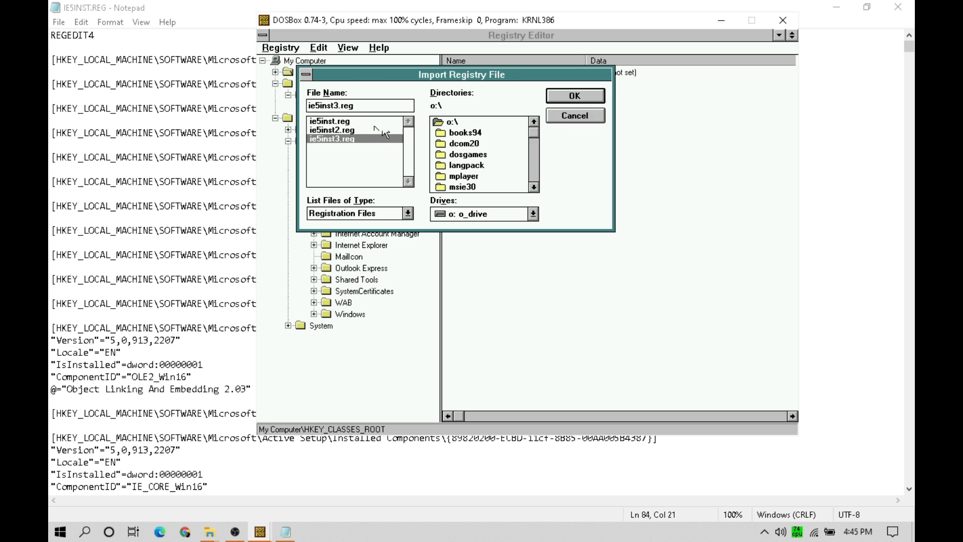
pyautogui.click(584, 116)
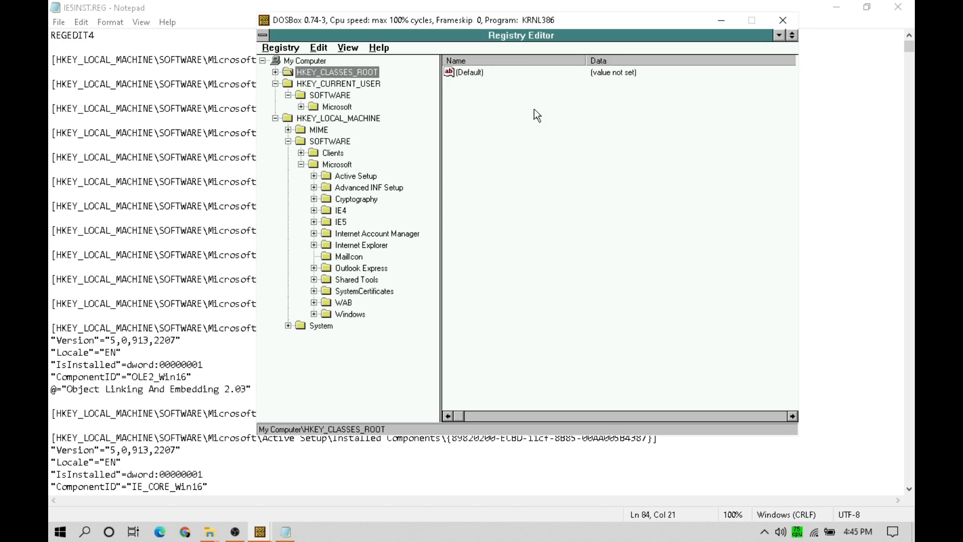
# Exit Registry Editor and close the WIN-OS/2 Main program group
pyautogui.click(262, 35)
pyautogui.click(283, 114)
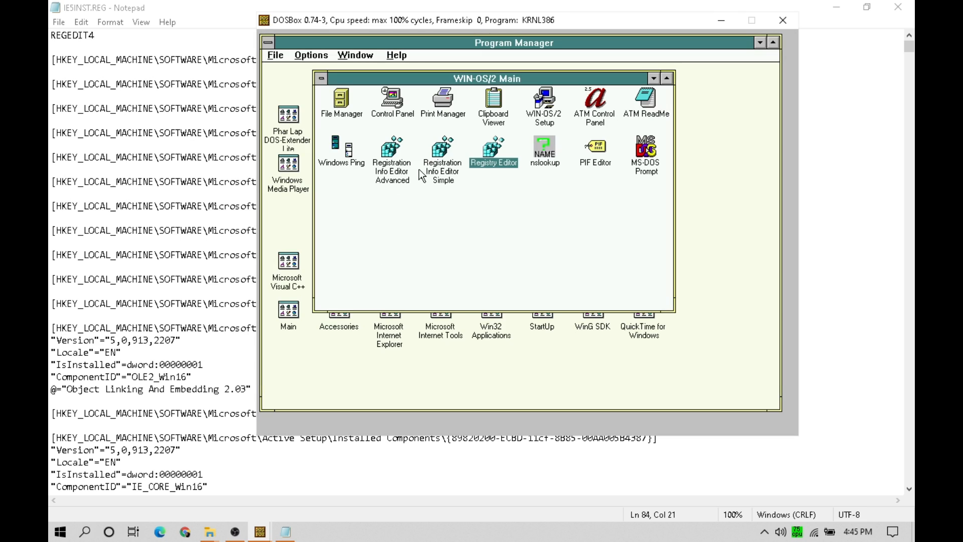
pyautogui.click(322, 78)
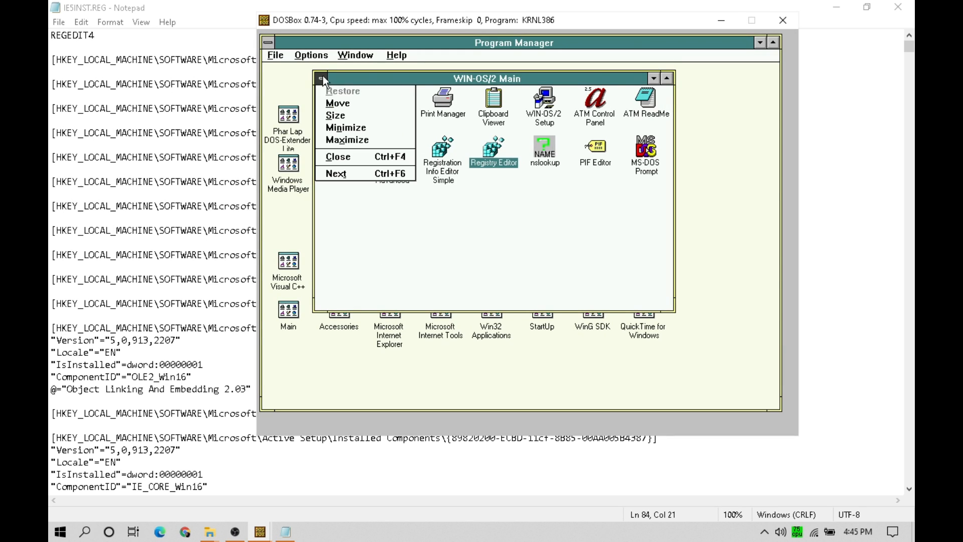
pyautogui.click(339, 157)
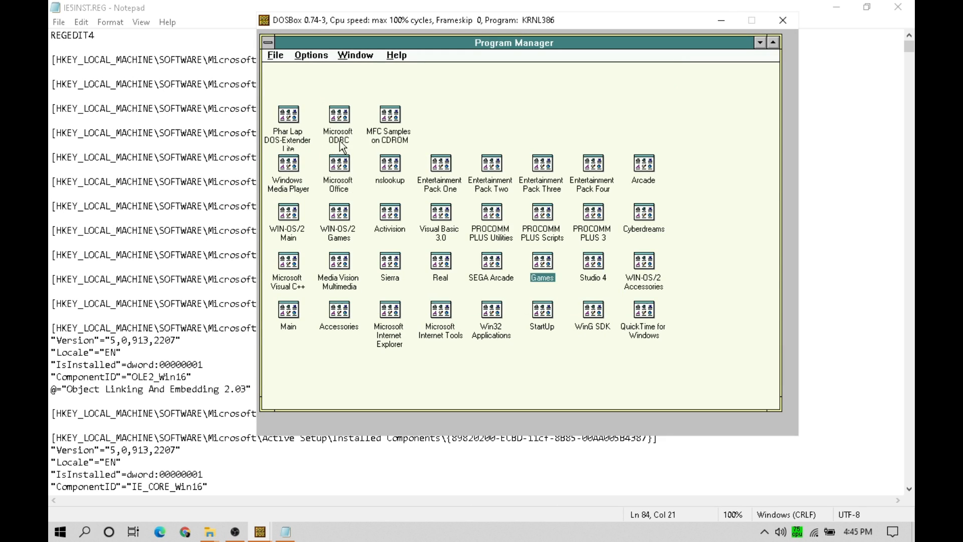
# End the Windows session in DOSBox and quit DOSBox from its DOS prompt with exit
pyautogui.click(278, 58)
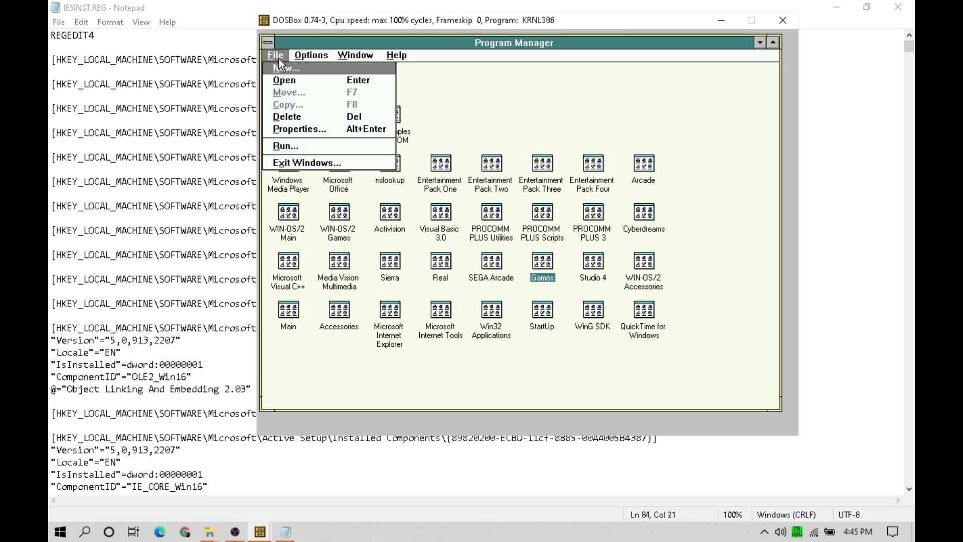
pyautogui.click(331, 163)
pyautogui.click(486, 253)
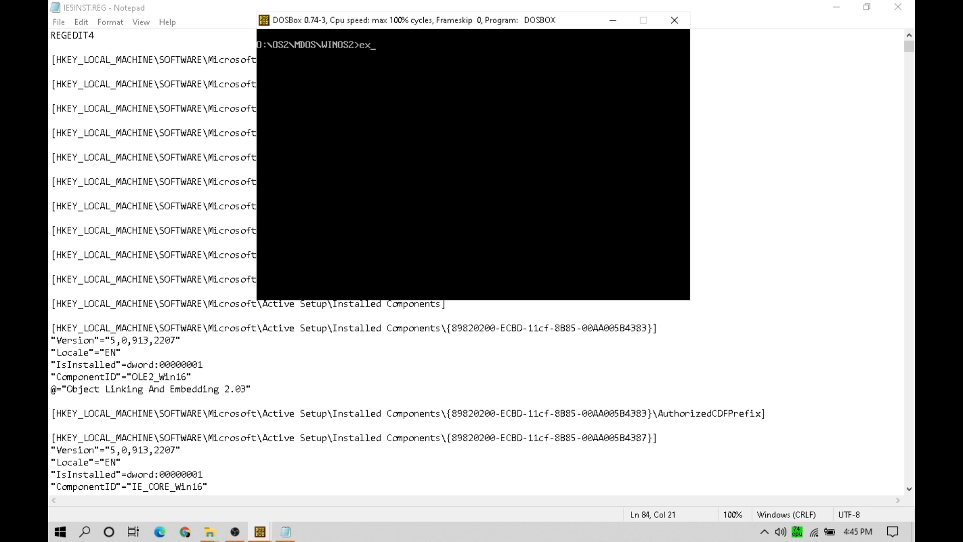
pyautogui.press('Return')
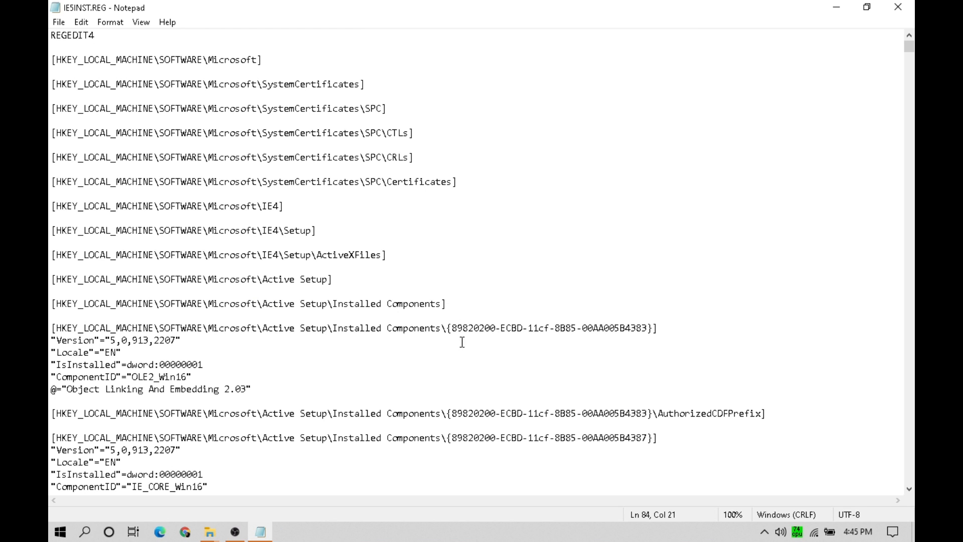
# Permanently delete IE5INST.REG, IE5INST2.REG and IE5INST3.REG from the DriveO folder in File Explorer
pyautogui.click(218, 536)
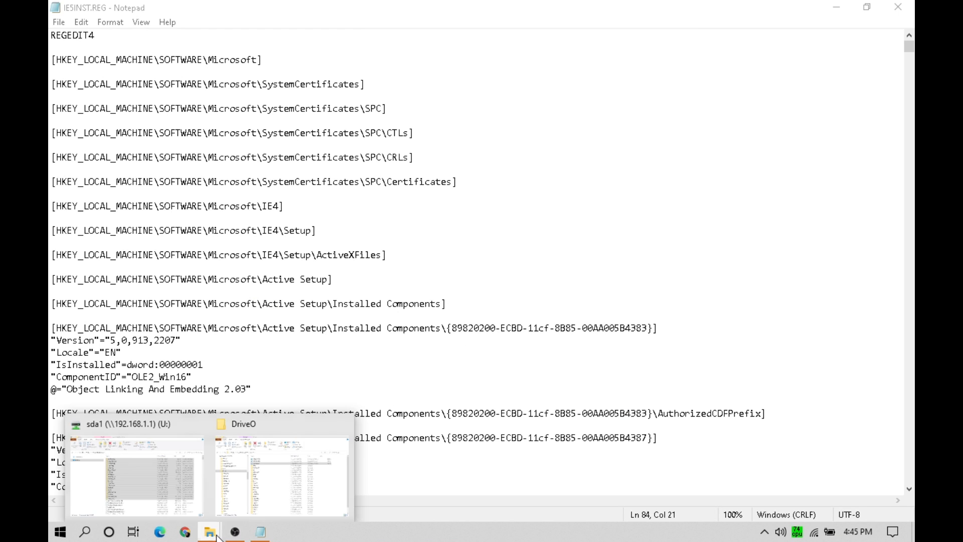
pyautogui.click(285, 494)
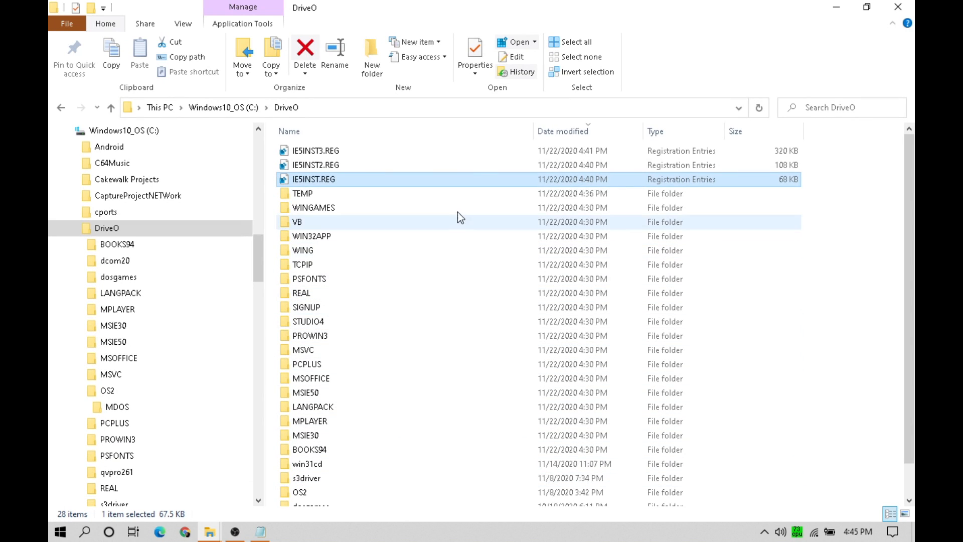
pyautogui.click(336, 152)
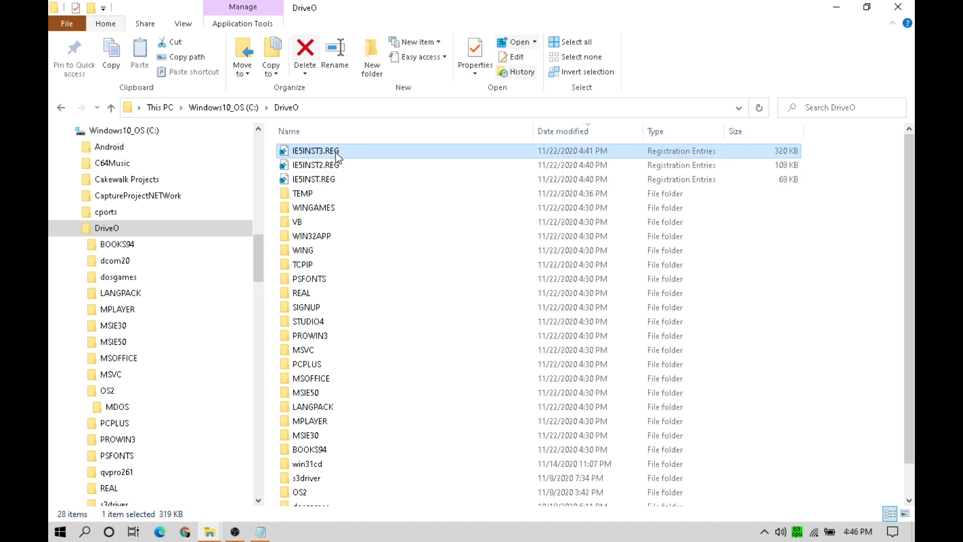
pyautogui.keyDown('shift'); pyautogui.click(339, 179); pyautogui.keyUp('shift')
pyautogui.press('Delete')
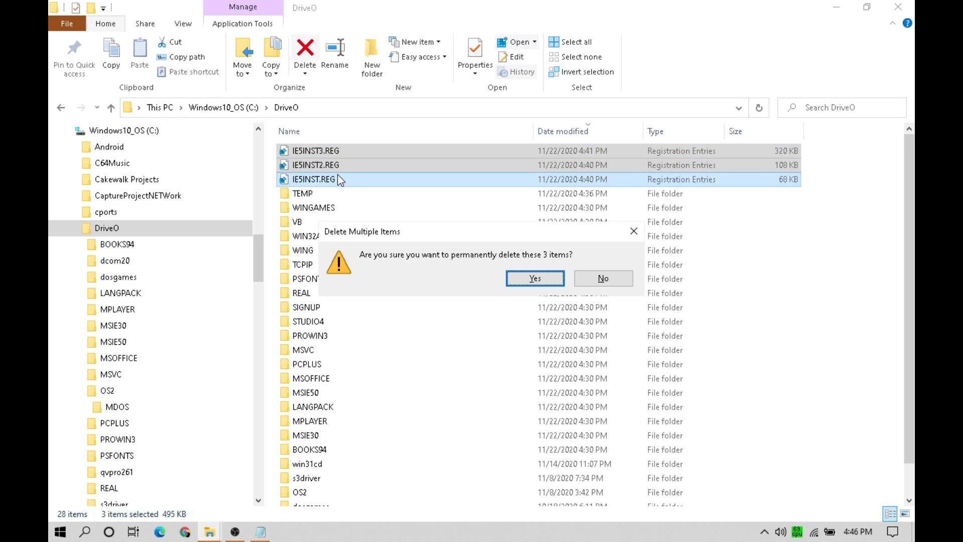
pyautogui.click(534, 279)
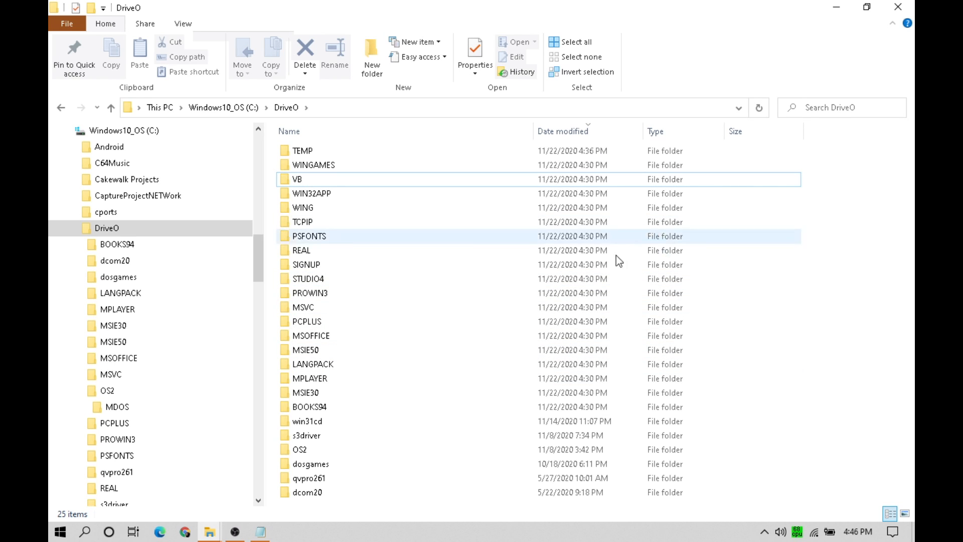
# Open the OS2\MDOS\WINOS2 folder inside DriveO, sort it by date modified and look through its files
pyautogui.doubleClick(309, 448)
pyautogui.doubleClick(302, 152)
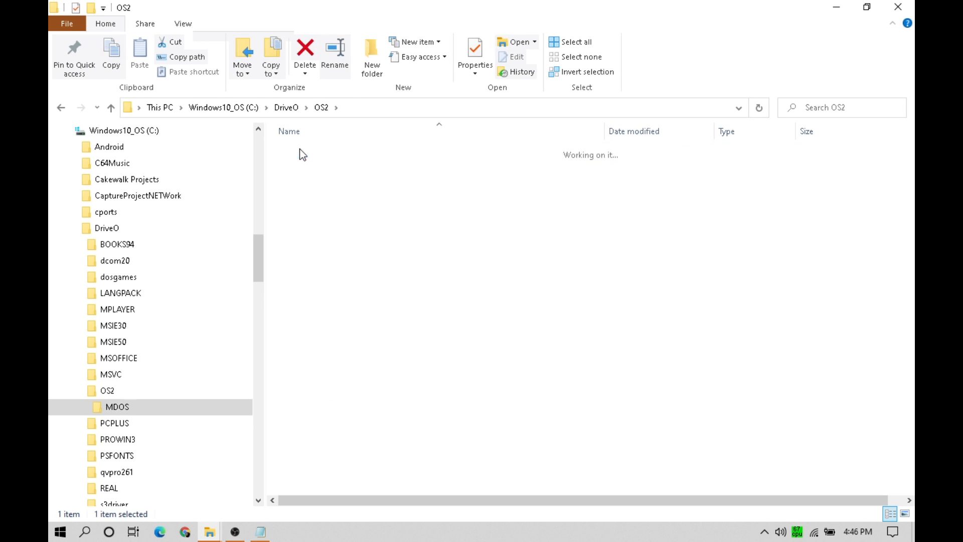
pyautogui.doubleClick(316, 152)
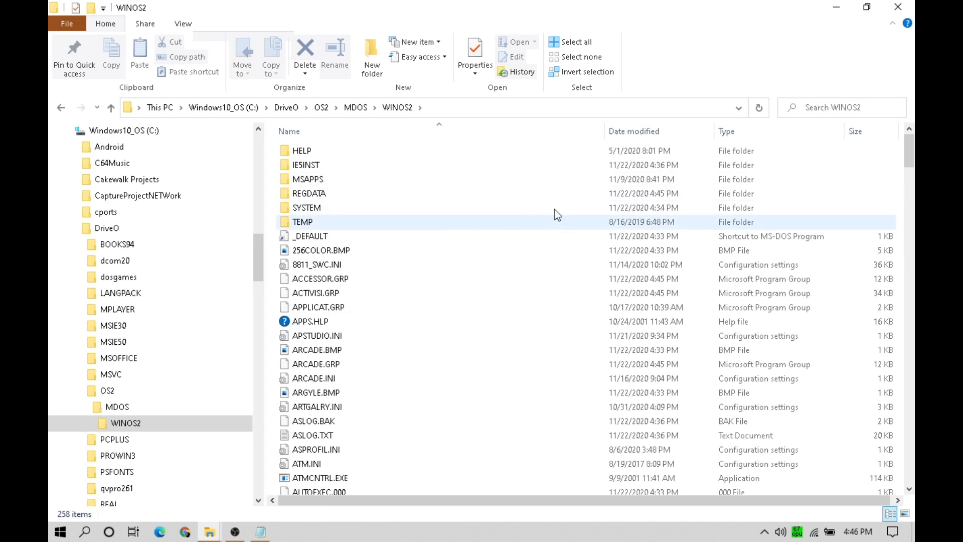
pyautogui.click(634, 131)
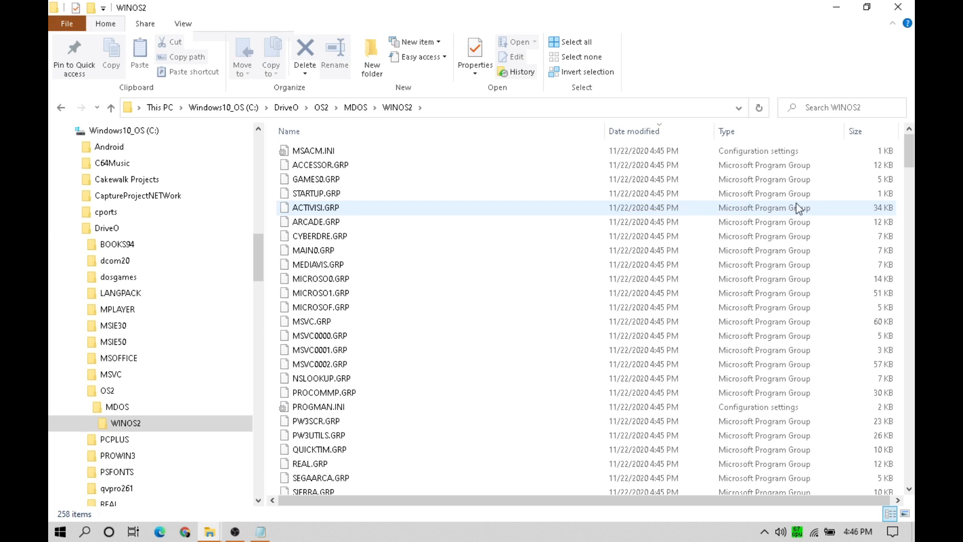
pyautogui.scroll(-4, 909, 156)
pyautogui.moveTo(913, 173); pyautogui.dragTo(913, 432)
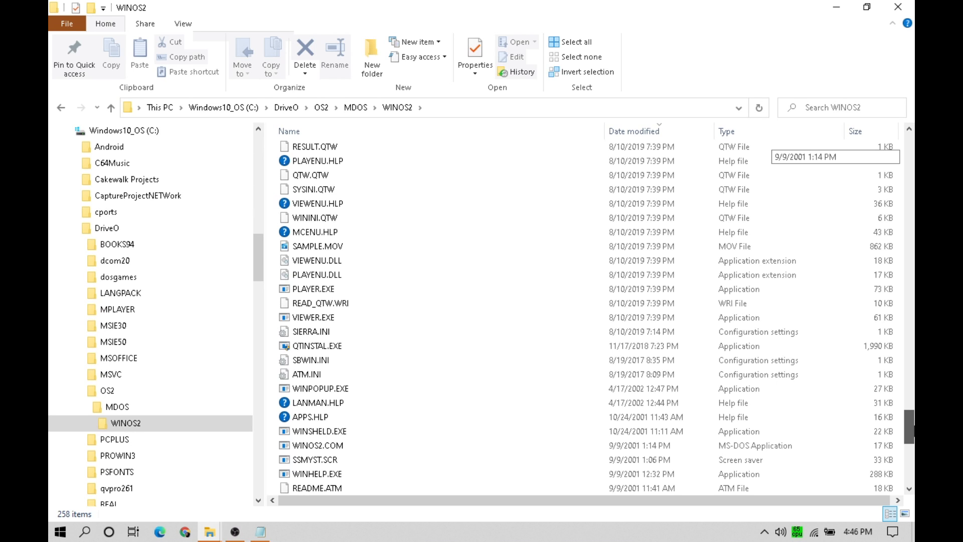
pyautogui.scroll(-4, 596, 316)
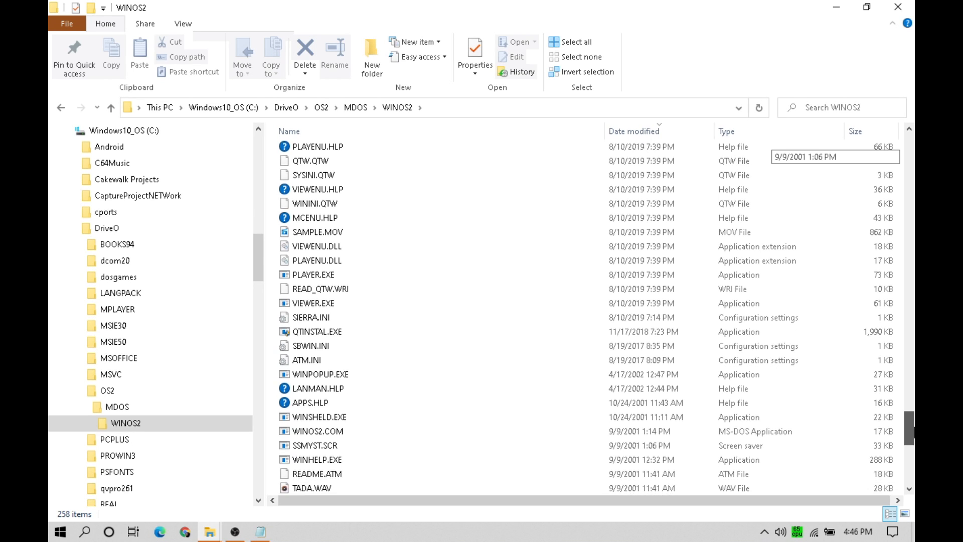
pyautogui.scroll(-5, 587, 316)
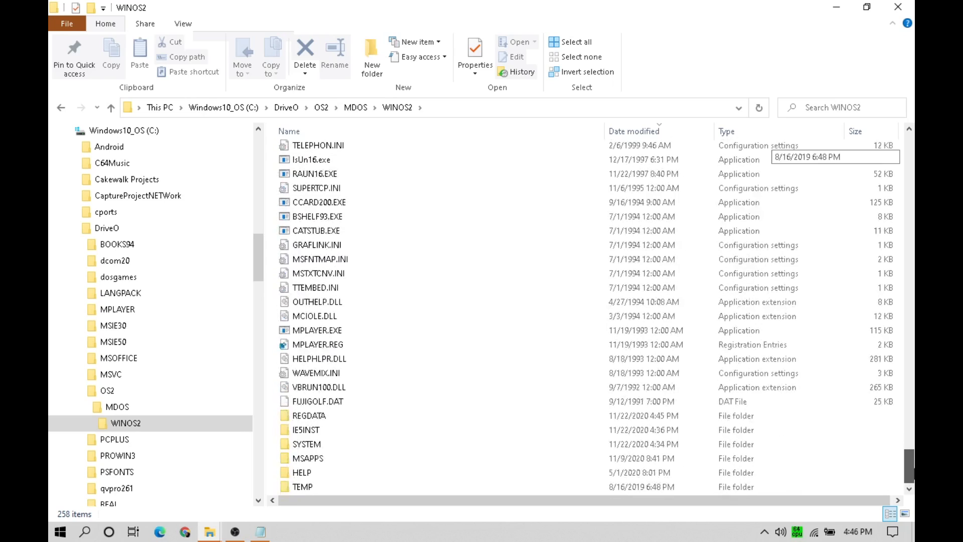
pyautogui.scroll(10, 596, 316)
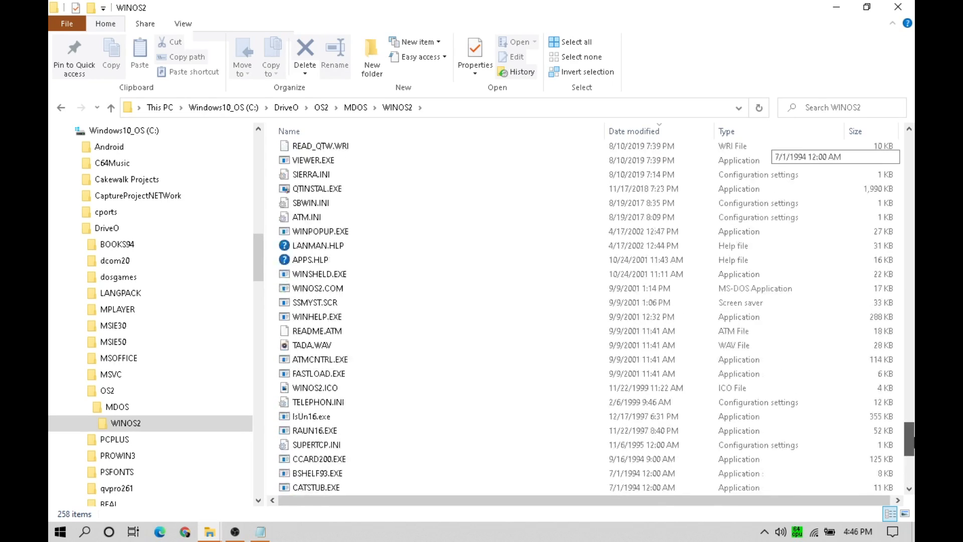
pyautogui.scroll(6, 596, 316)
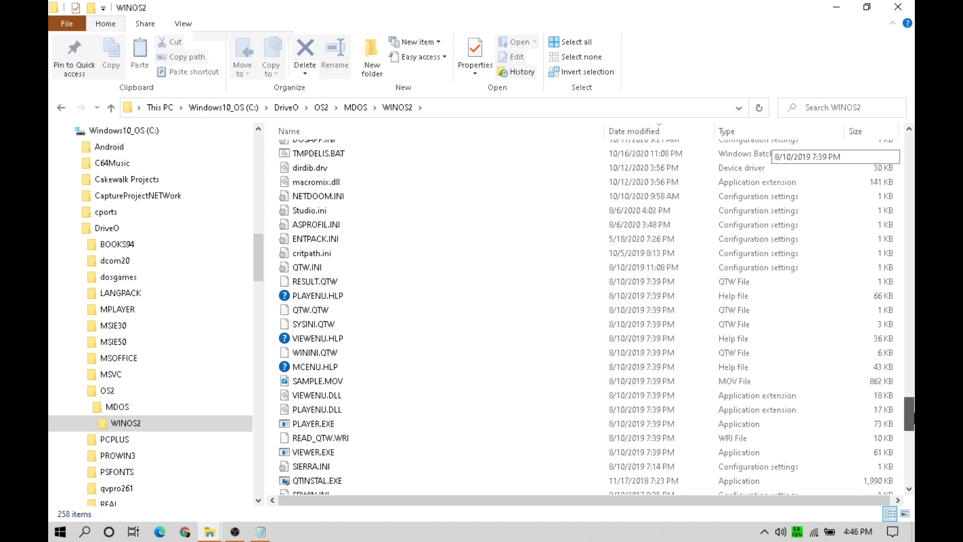
pyautogui.scroll(1, 597, 316)
pyautogui.scroll(4, 597, 316)
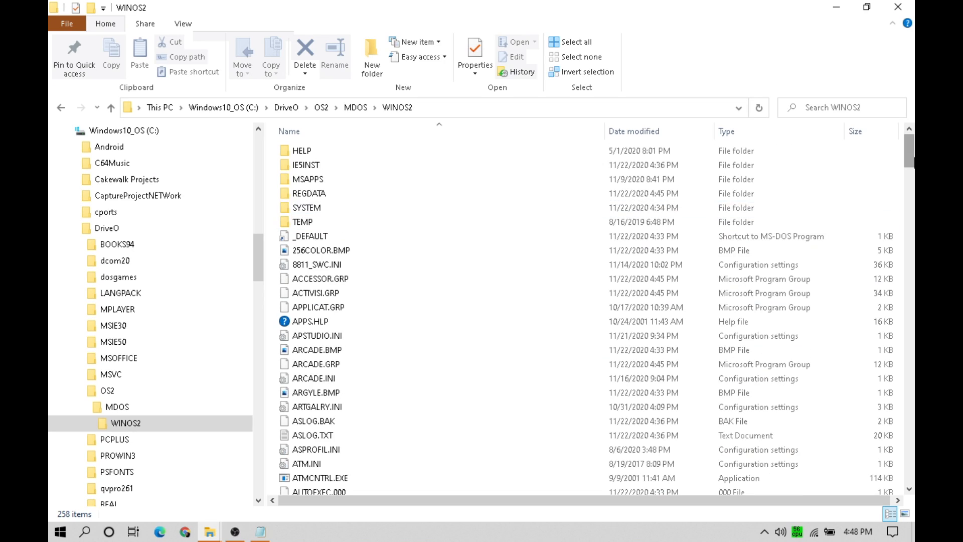
# Open win.ini from the WINOS2 folder, review its embedded object entries and the remaining sections to the end, and close it
pyautogui.moveTo(910, 155); pyautogui.dragTo(914, 445)
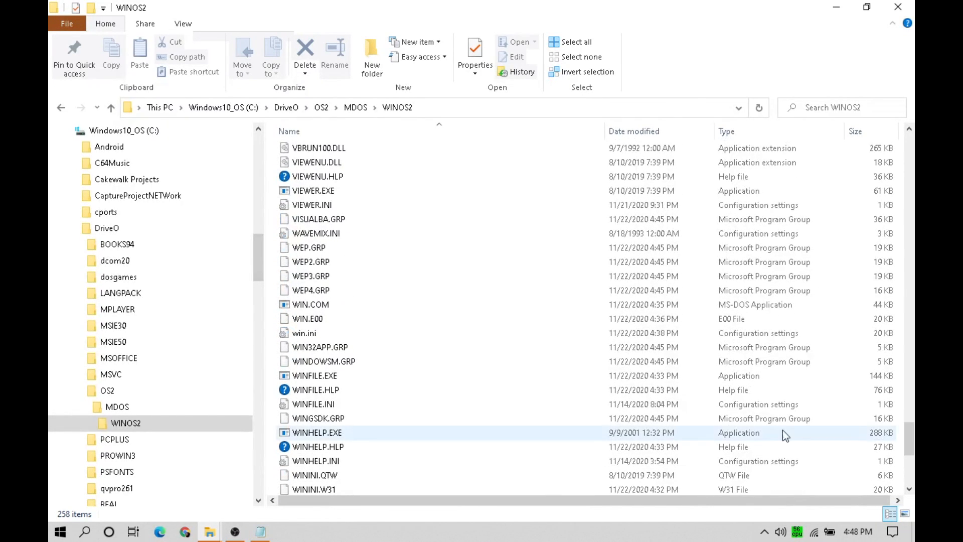
pyautogui.click(326, 333)
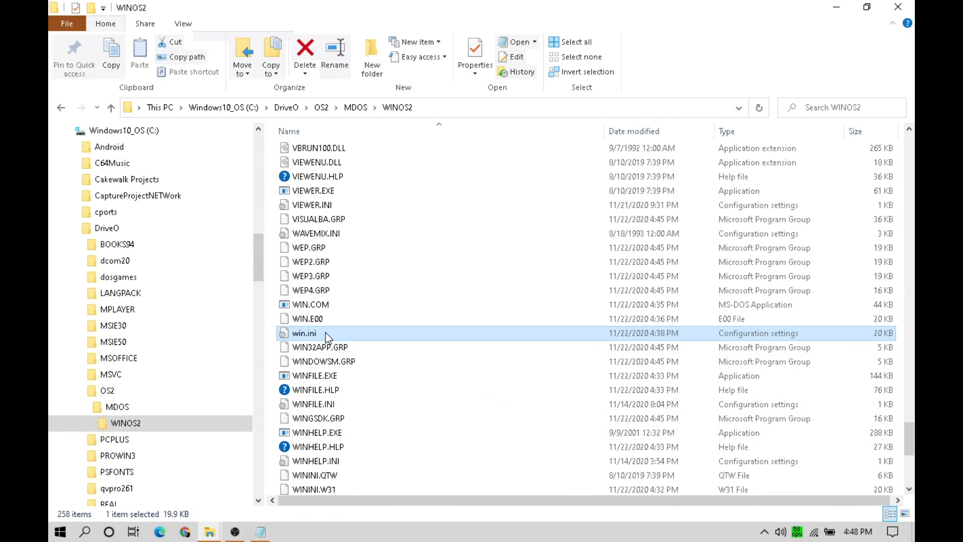
pyautogui.doubleClick(326, 332)
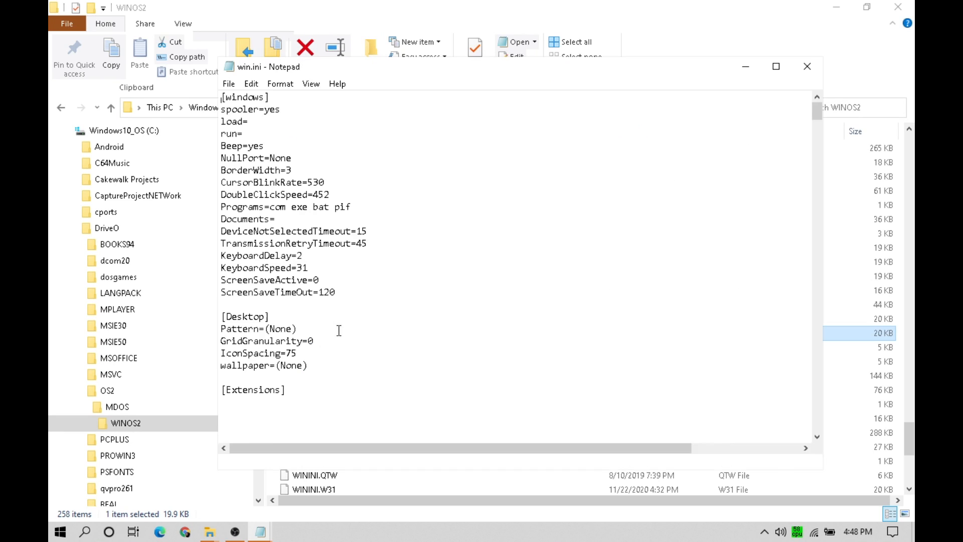
pyautogui.moveTo(818, 116); pyautogui.dragTo(793, 255)
pyautogui.moveTo(779, 292); pyautogui.dragTo(222, 146)
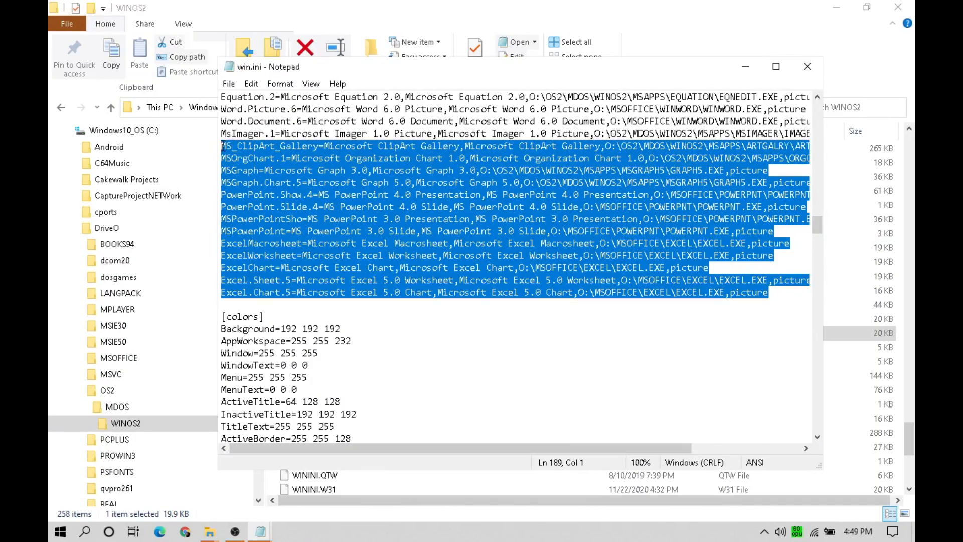
pyautogui.moveTo(817, 227); pyautogui.dragTo(846, 331)
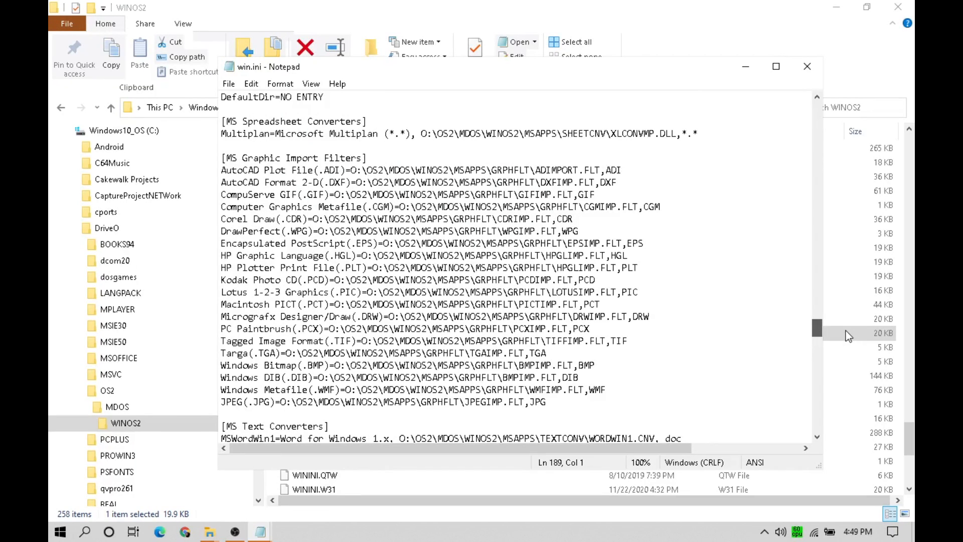
pyautogui.moveTo(845, 330); pyautogui.dragTo(868, 436)
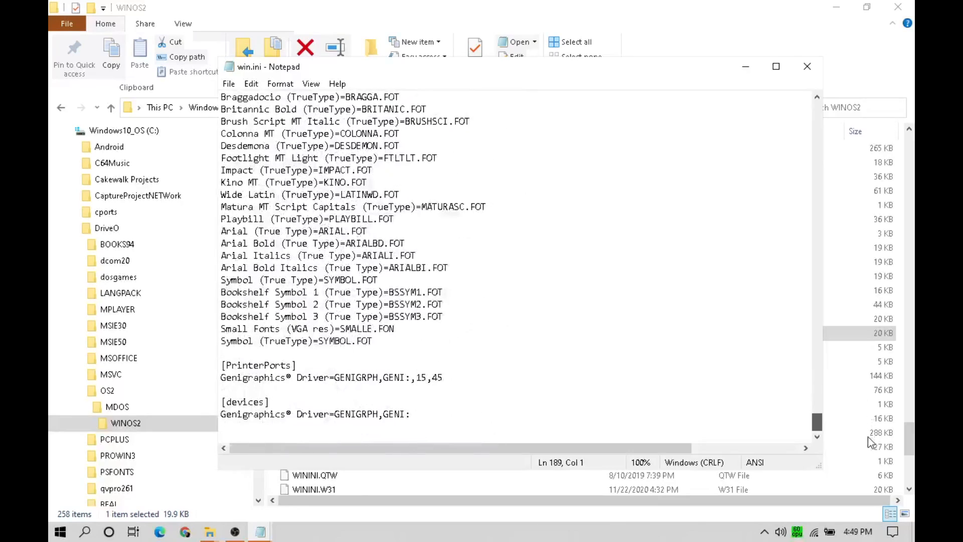
pyautogui.click(807, 67)
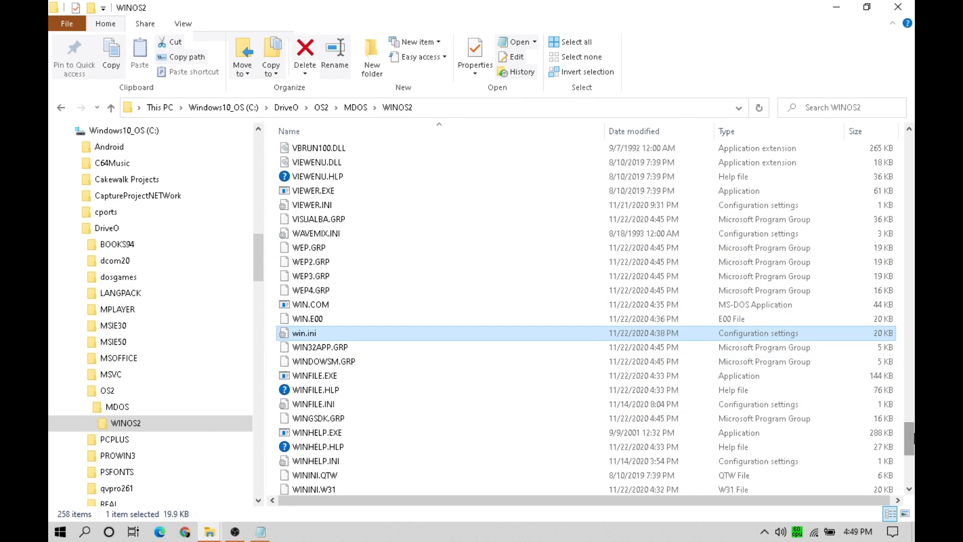
# Open SYSTEM.INI from the WINOS2 folder in a maximized Notepad window and read it from [boot] through [DISPLAY]
pyautogui.scroll(-1, 909, 439)
pyautogui.moveTo(914, 444)
pyautogui.mouseDown()
pyautogui.moveTo(914, 468)
pyautogui.moveTo(914, 426)
pyautogui.mouseUp()
pyautogui.scroll(4, 817, 394)
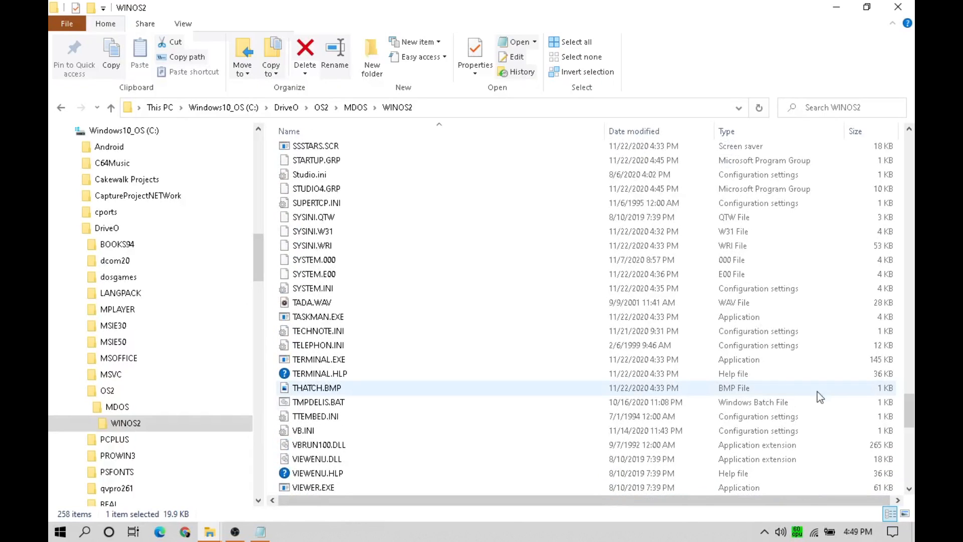
pyautogui.click(336, 289)
pyautogui.doubleClick(337, 290)
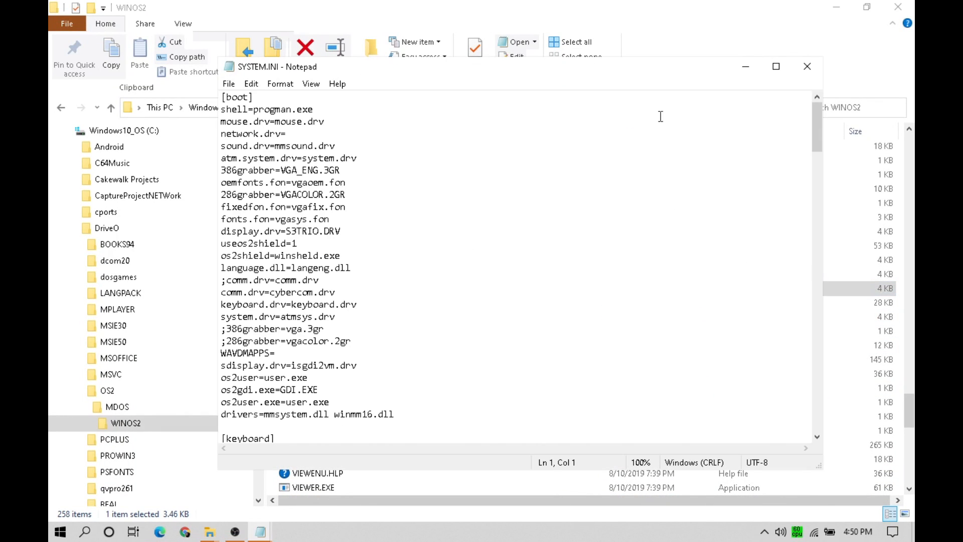
pyautogui.click(776, 66)
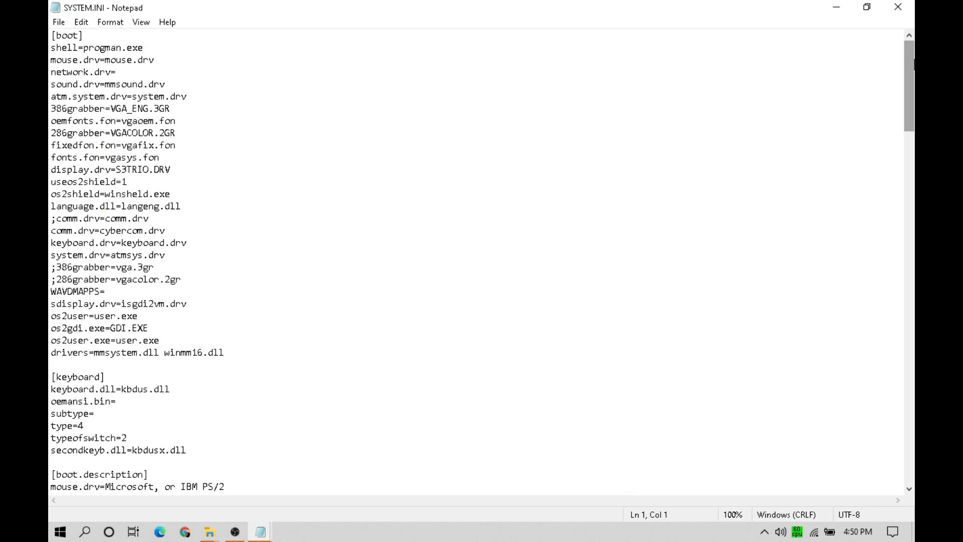
pyautogui.moveTo(913, 64); pyautogui.dragTo(913, 73)
pyautogui.scroll(-8, 482, 261)
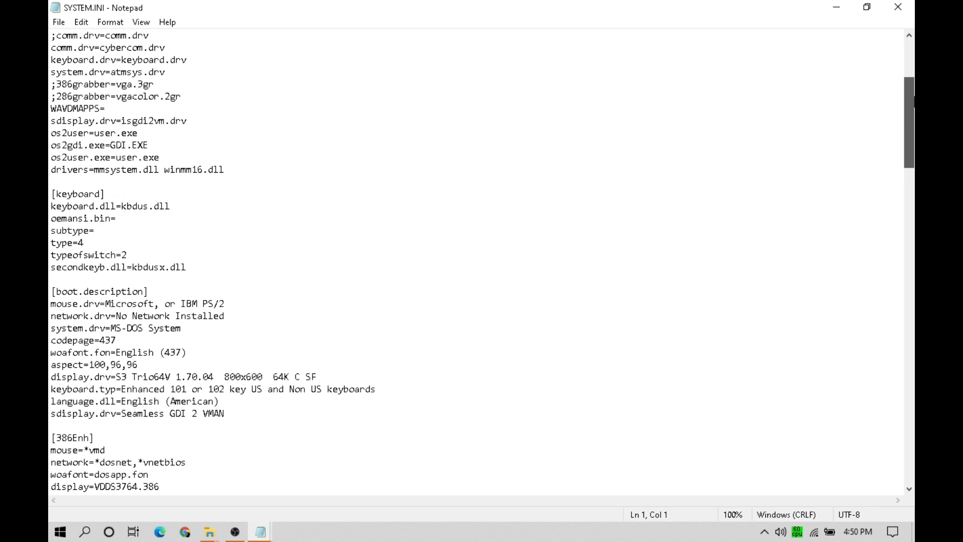
pyautogui.scroll(-5, 481, 261)
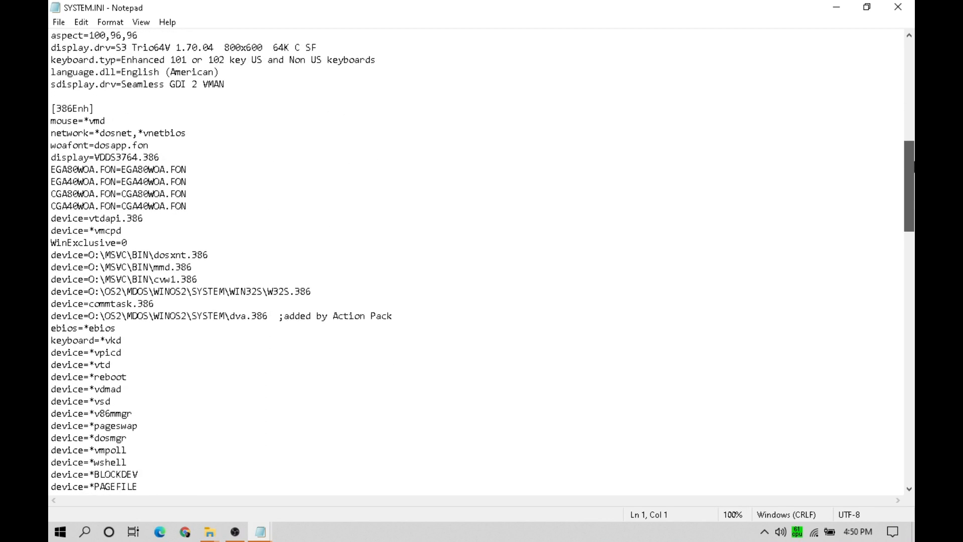
pyautogui.scroll(-10, 482, 261)
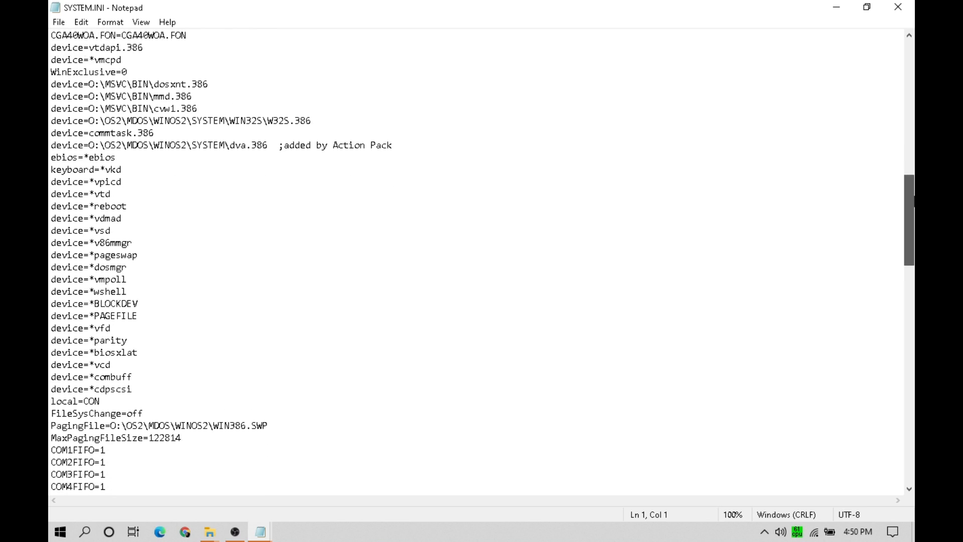
pyautogui.scroll(-1, 482, 261)
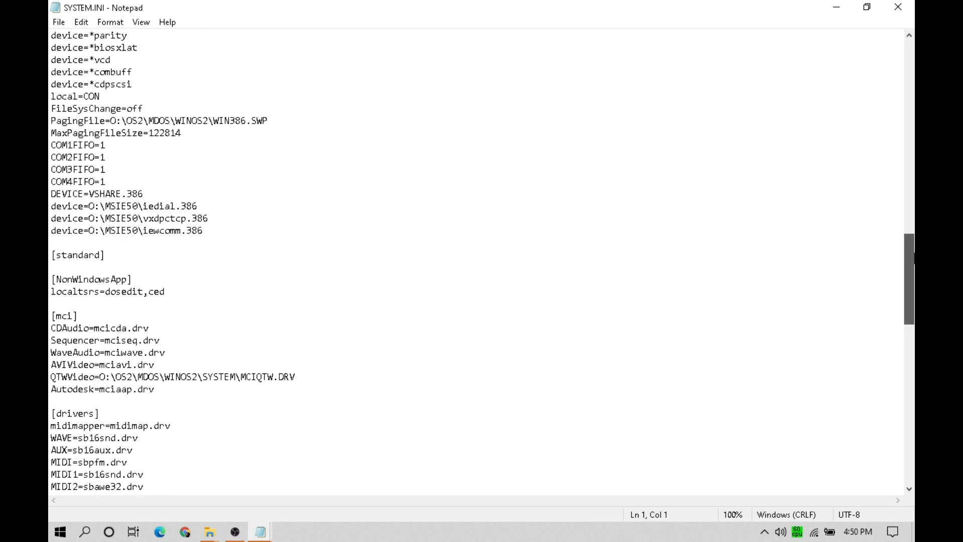
pyautogui.scroll(-13, 481, 260)
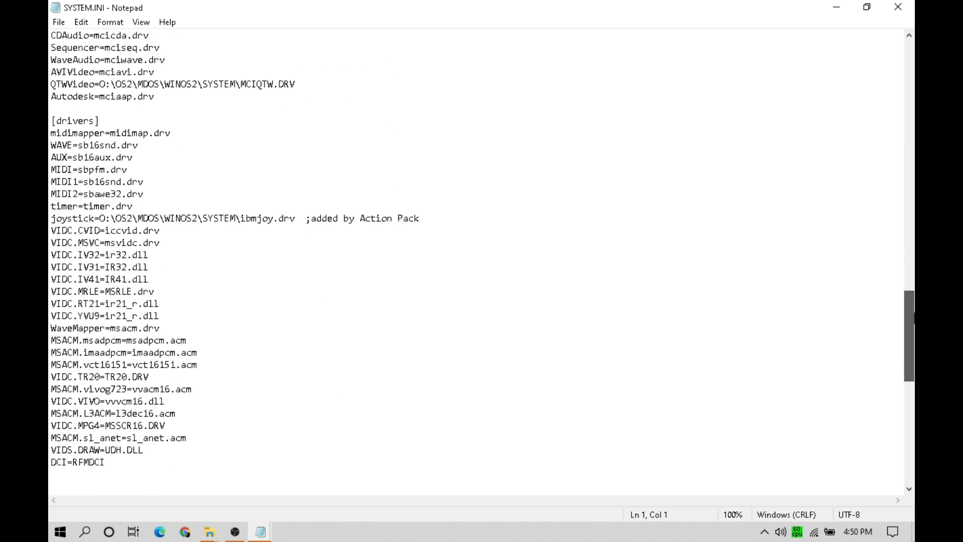
pyautogui.scroll(-8, 482, 261)
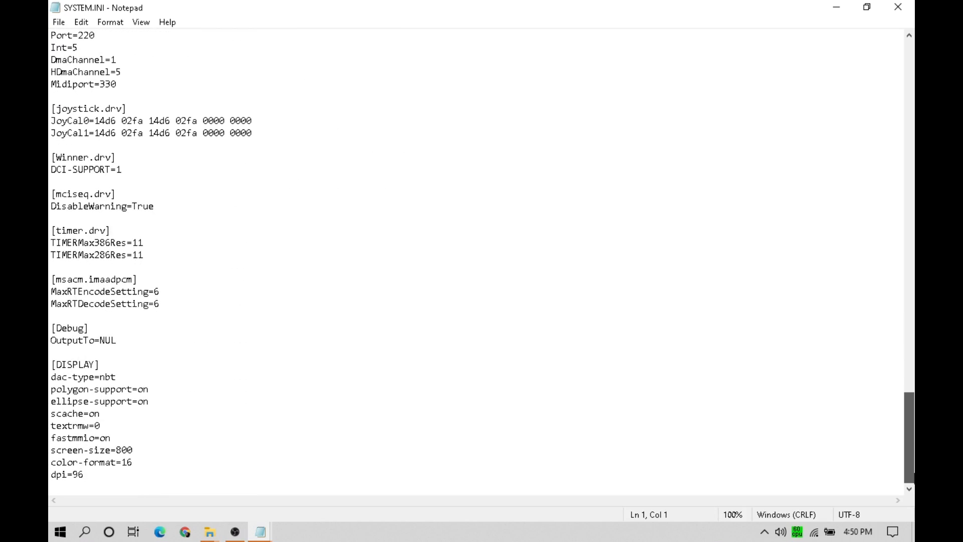
# Highlight the three MSIE50 device lines under [386Enh] in SYSTEM.INI and the display.drv line under [boot]
pyautogui.scroll(16, 482, 261)
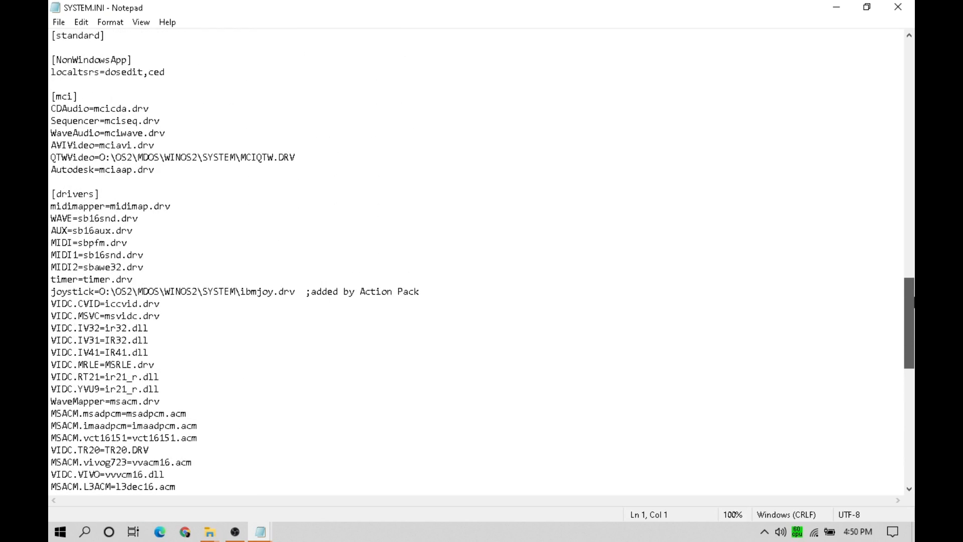
pyautogui.scroll(9, 481, 261)
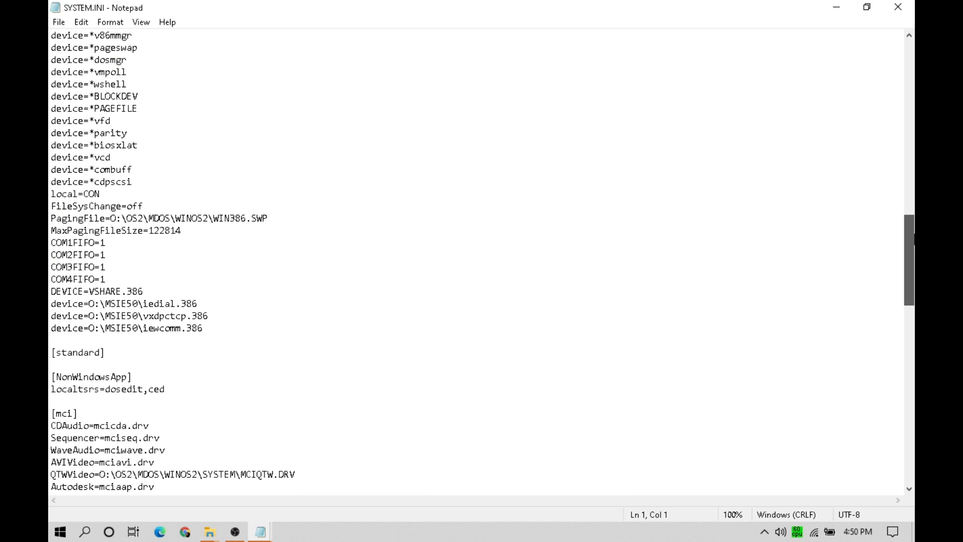
pyautogui.moveTo(220, 327); pyautogui.dragTo(50, 301)
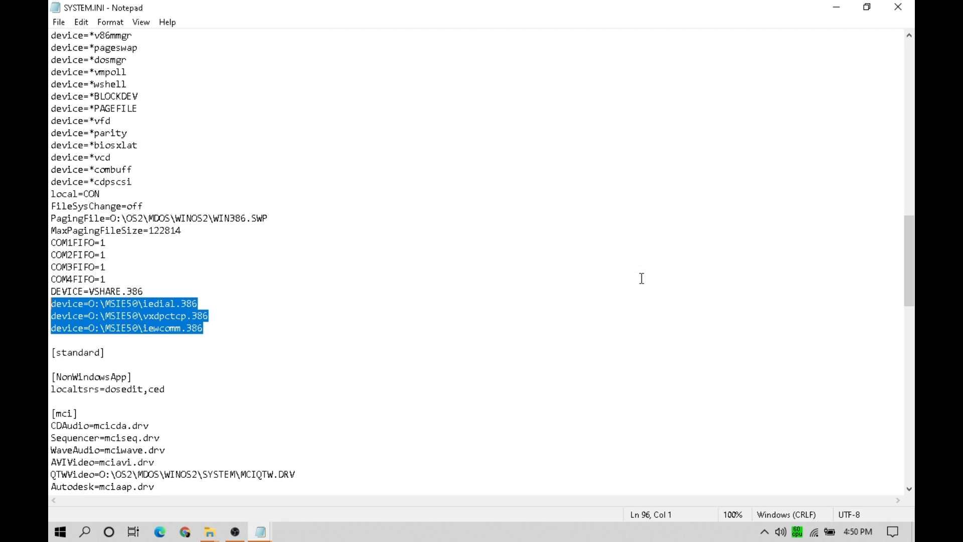
pyautogui.moveTo(914, 261); pyautogui.dragTo(914, 65)
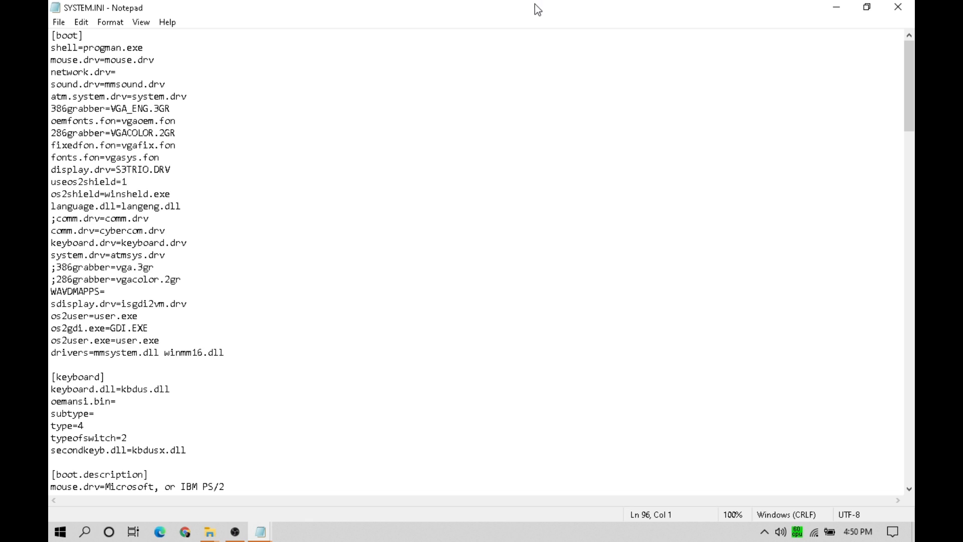
pyautogui.moveTo(186, 170); pyautogui.dragTo(50, 169)
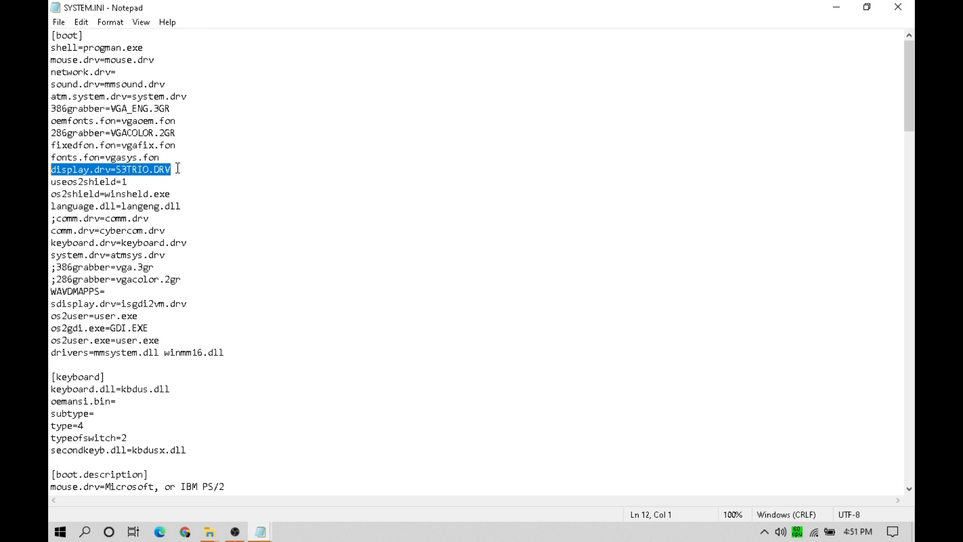
# Close SYSTEM.INI, leave the FAQ slide show and start Internet Explorer from Program Manager's Microsoft Internet Tools group
pyautogui.click(898, 6)
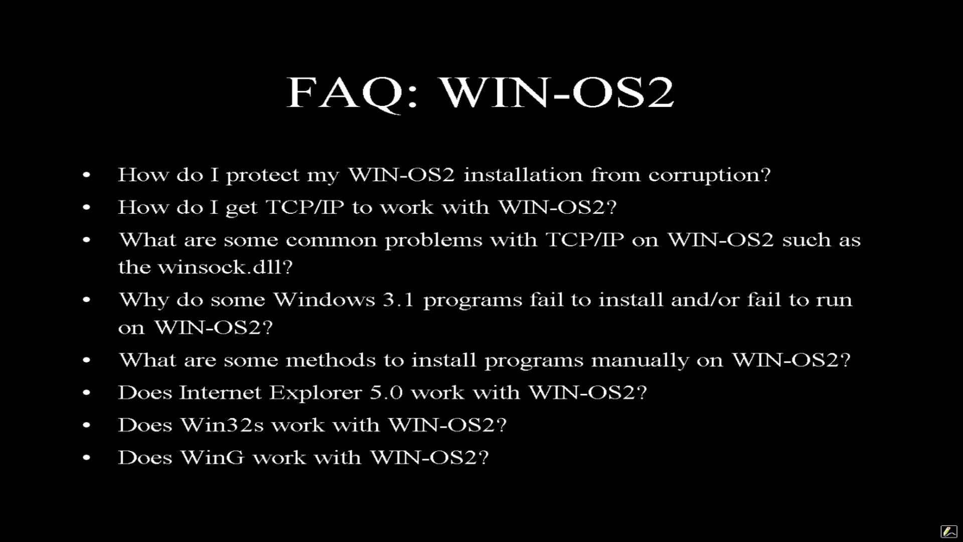
pyautogui.press('Escape')
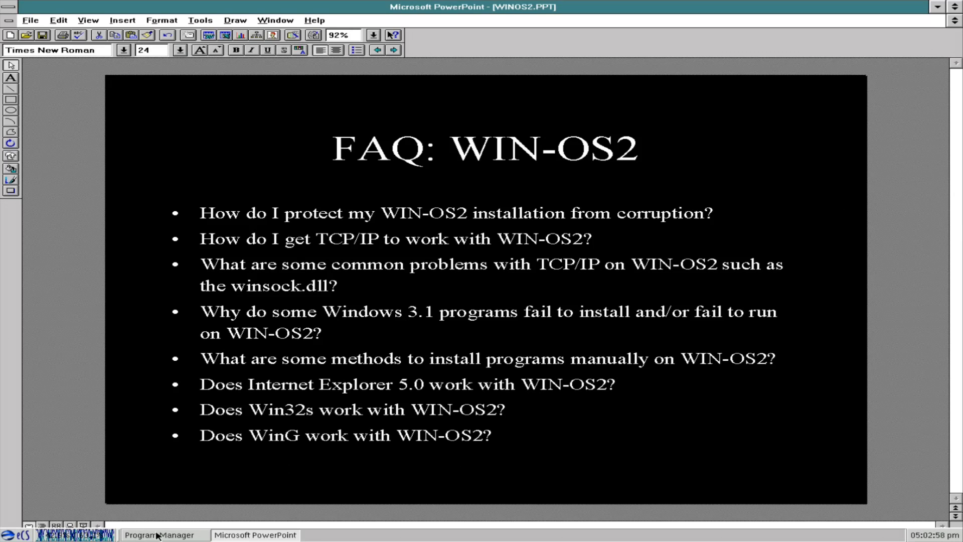
pyautogui.click(158, 534)
pyautogui.doubleClick(194, 307)
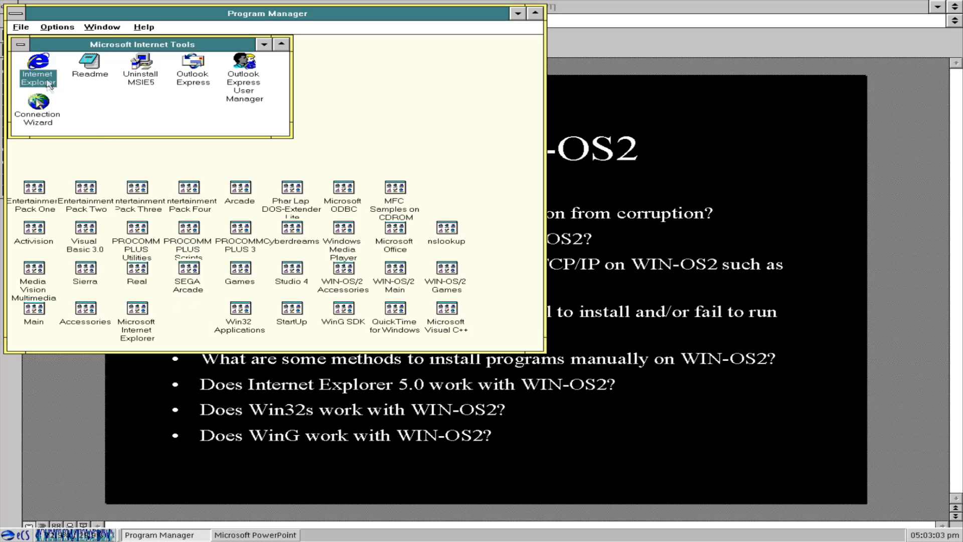
pyautogui.doubleClick(38, 70)
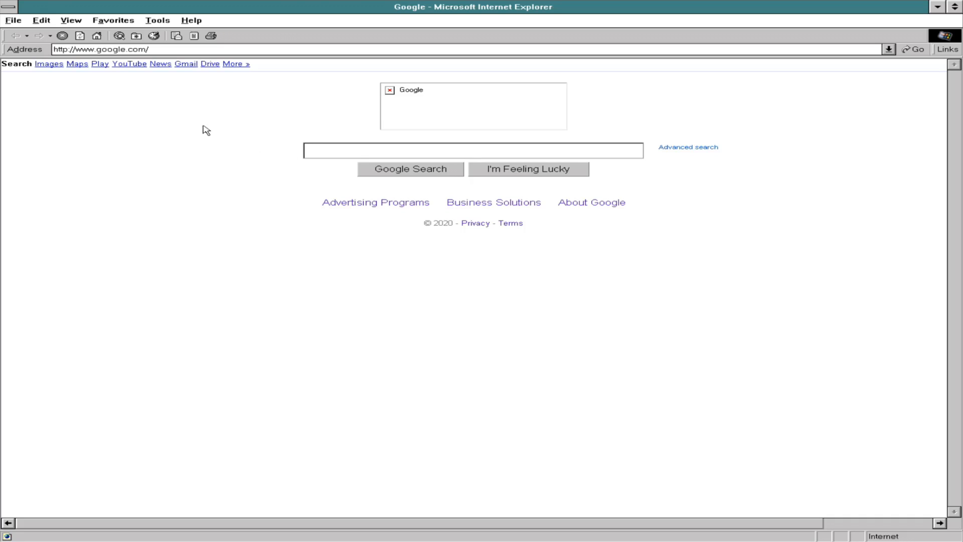
# Try the Google News link, go back, and search Google Images for "star trek lower decks"
pyautogui.click(159, 65)
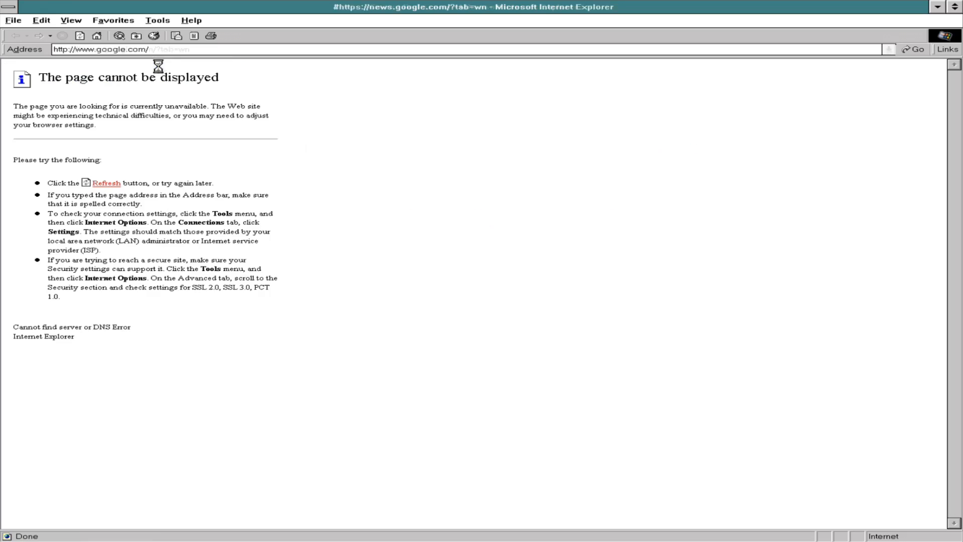
pyautogui.click(15, 36)
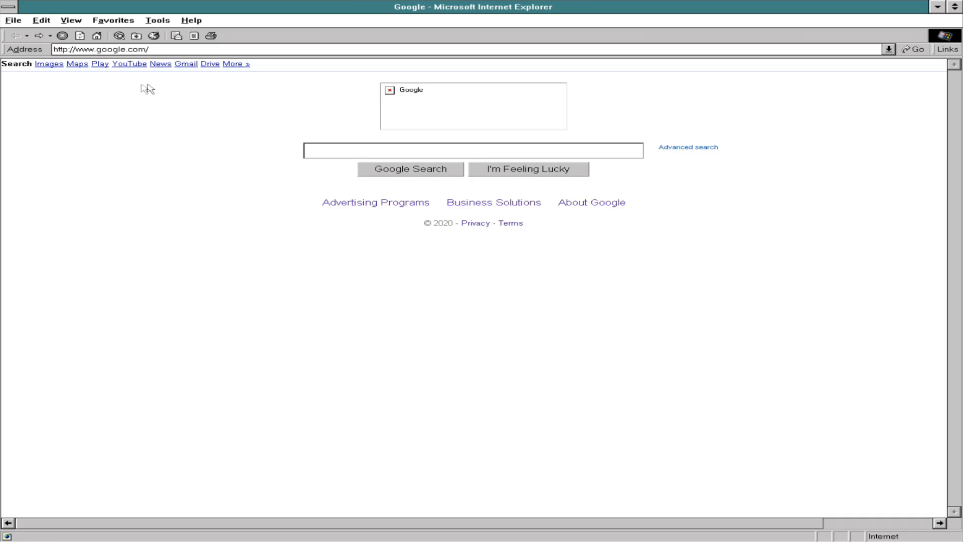
pyautogui.click(47, 67)
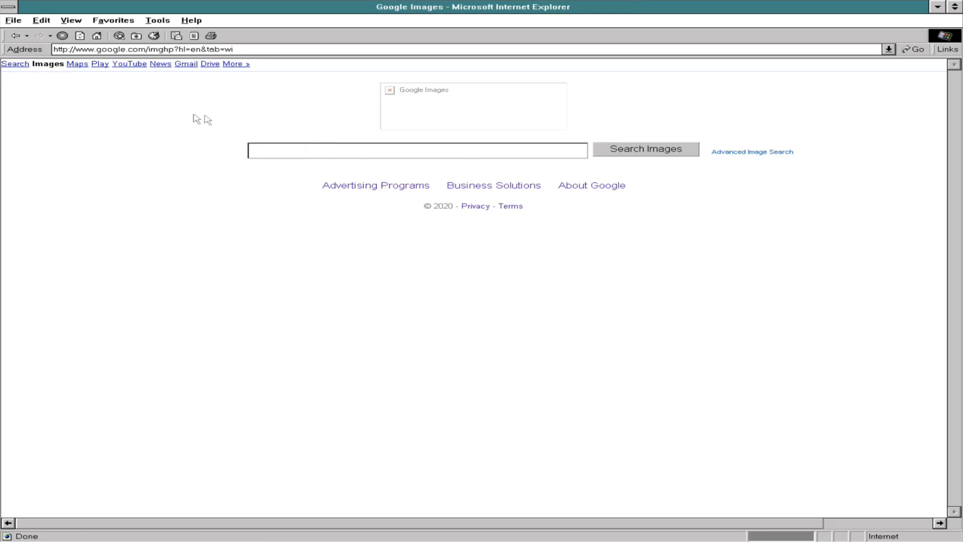
pyautogui.write('sta')
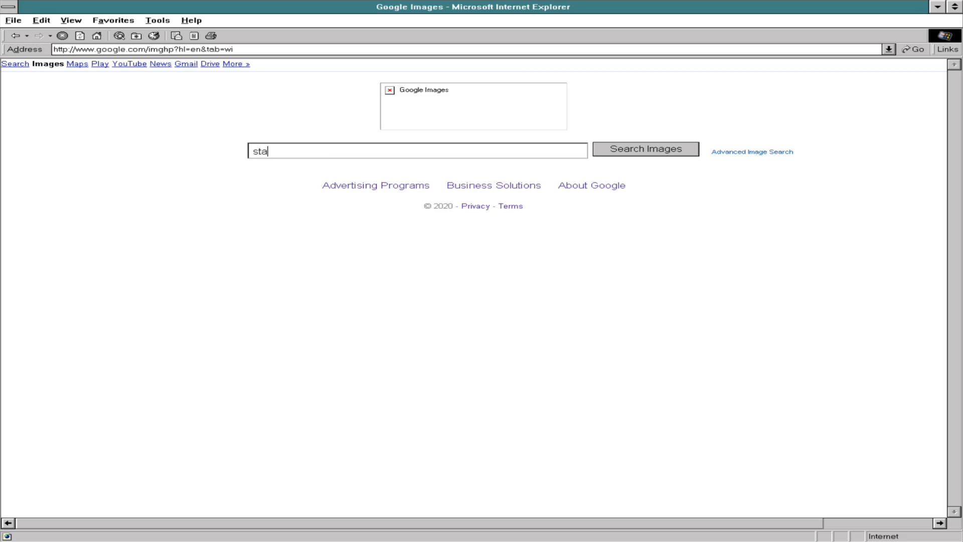
pyautogui.write('r trek lower decks')
pyautogui.press('Return')
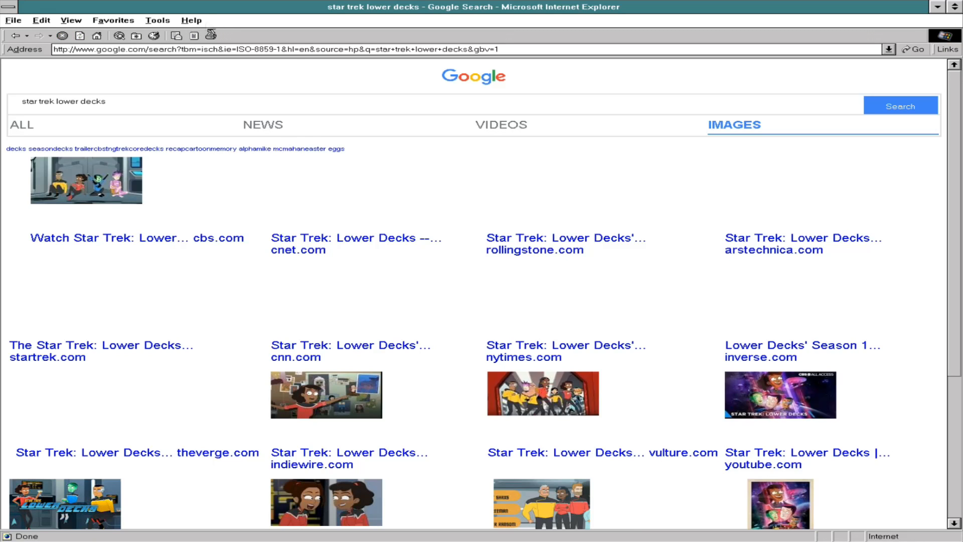
# Check the version and cipher strength in the About Internet Explorer information, and close it
pyautogui.click(191, 20)
pyautogui.click(206, 83)
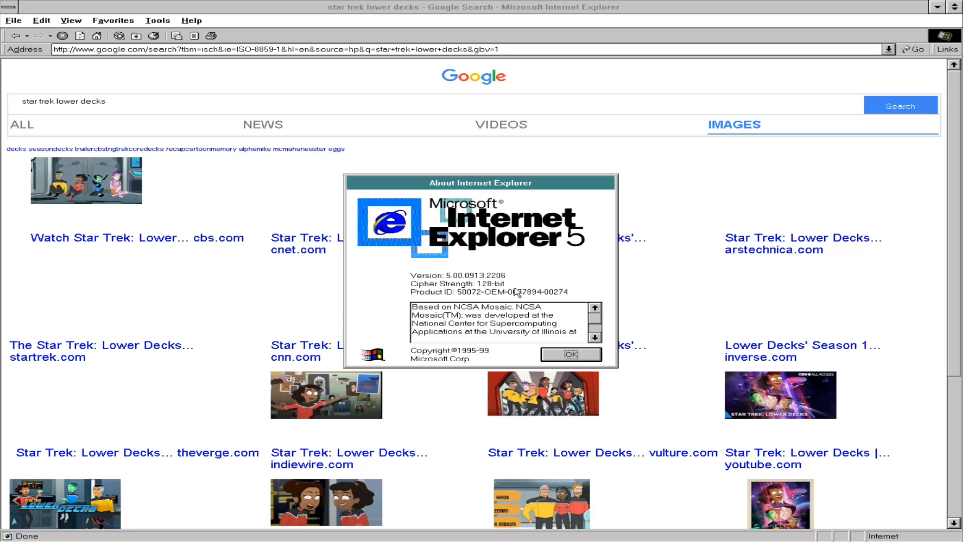
pyautogui.click(566, 354)
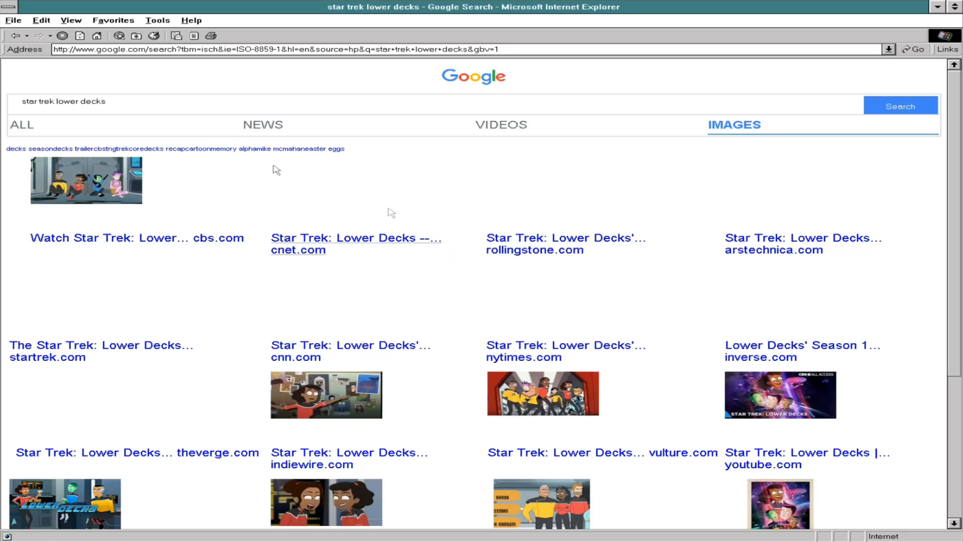
# Go back to the main Google search page and search the web for "TLS 1.2"
pyautogui.click(15, 35)
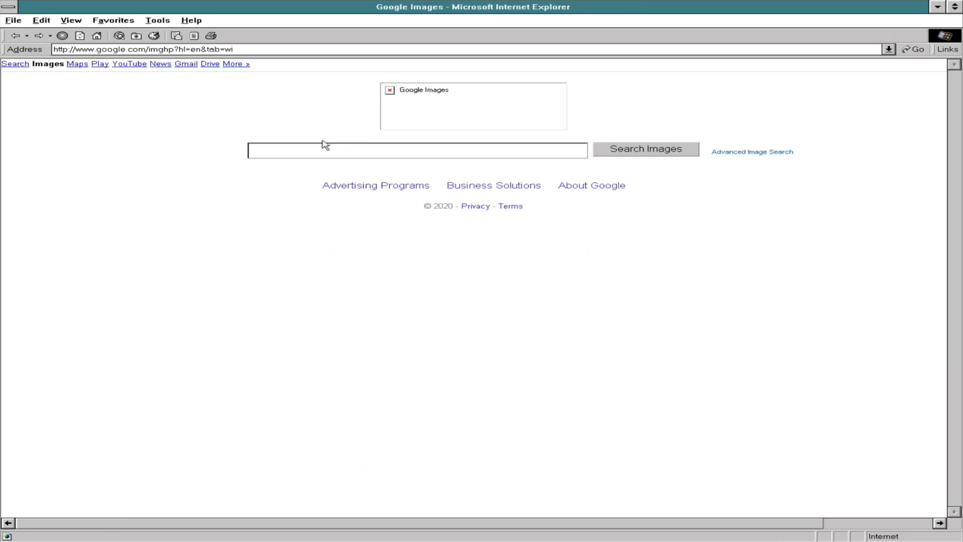
pyautogui.click(16, 36)
pyautogui.click(362, 148)
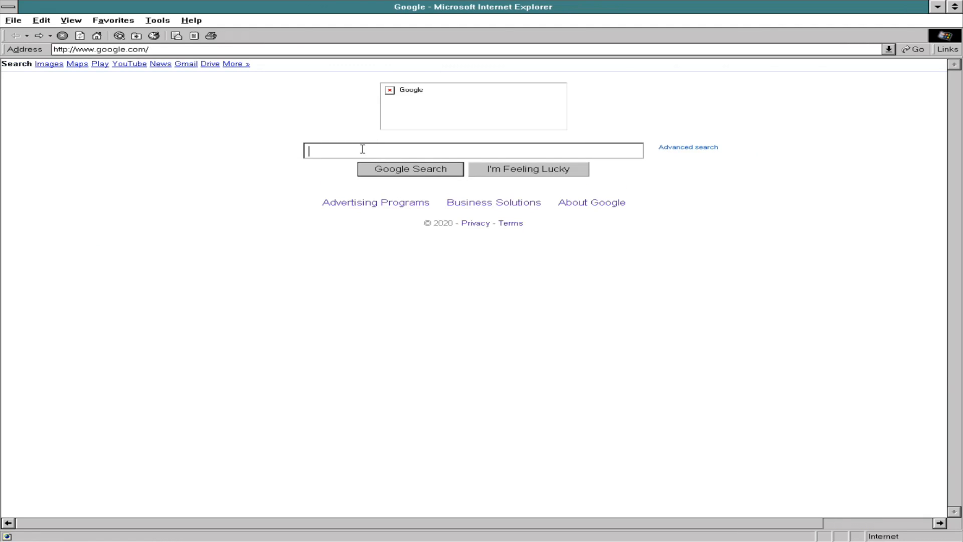
pyautogui.write('TLS')
pyautogui.write('.1')
pyautogui.press('BackSpace')
pyautogui.press('BackSpace')
pyautogui.write('1.2')
pyautogui.press('Return')
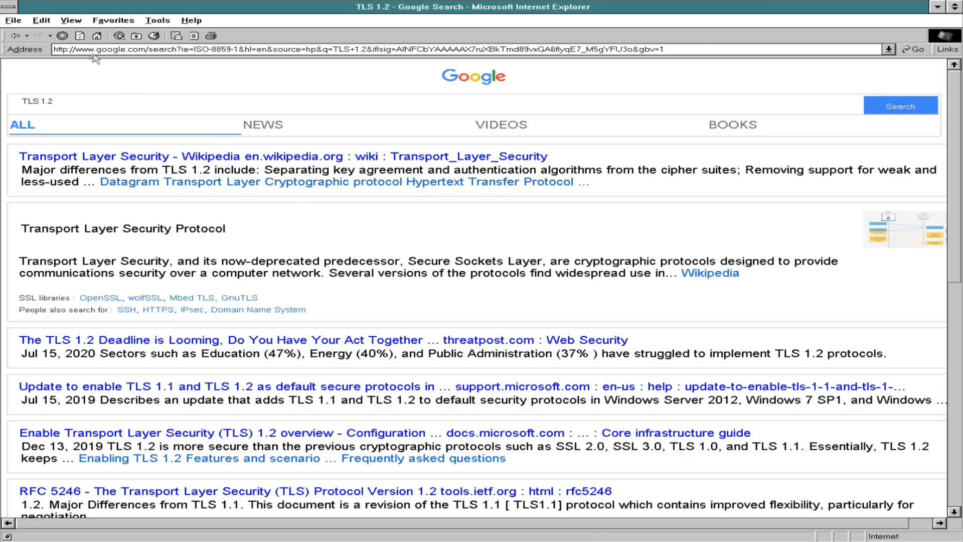
# Examine the protocol in the search results' address, return to the Google home page and open the About Internet Explorer information
pyautogui.click(70, 50)
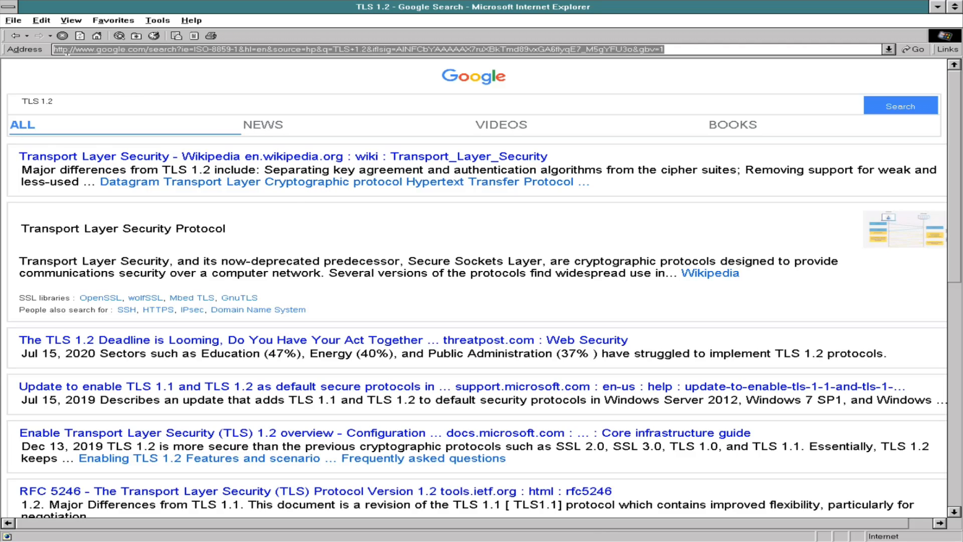
pyautogui.click(68, 50)
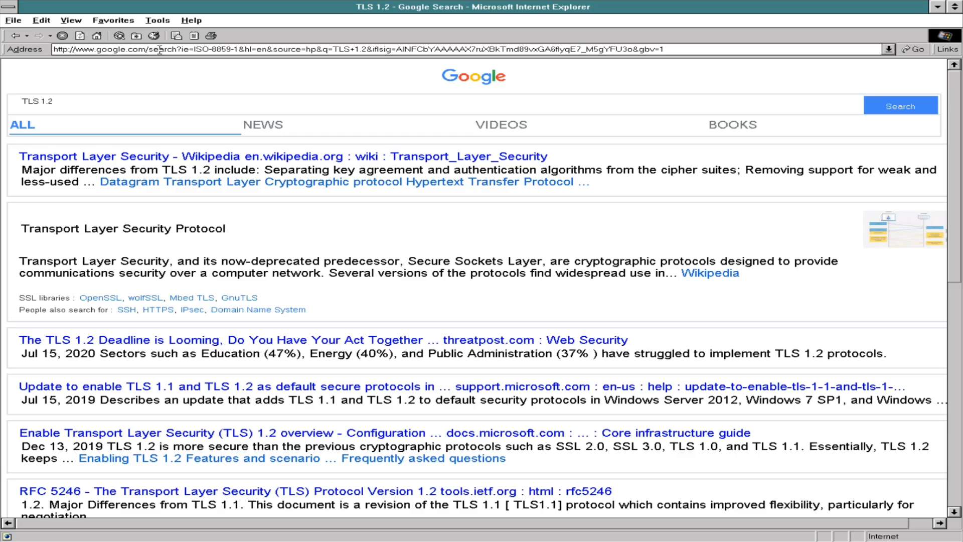
pyautogui.click(97, 36)
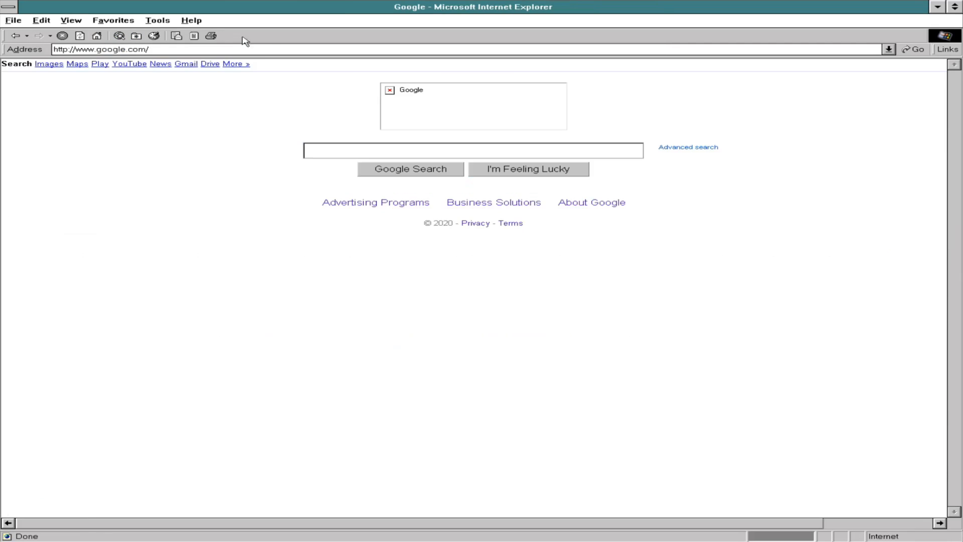
pyautogui.click(191, 20)
pyautogui.click(240, 86)
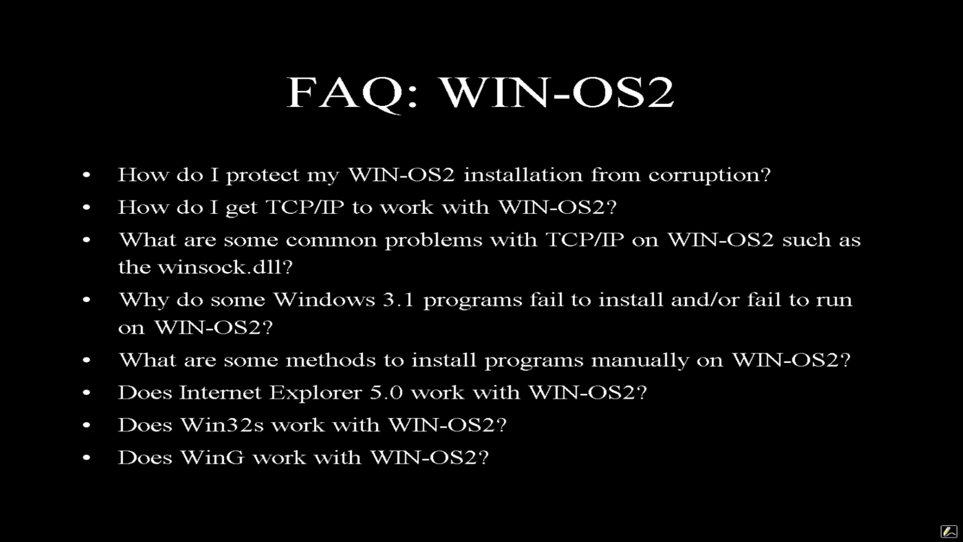
# End the FAQ slide show and look through Drive O's contents from the desktop's folder listing
pyautogui.press('Escape')
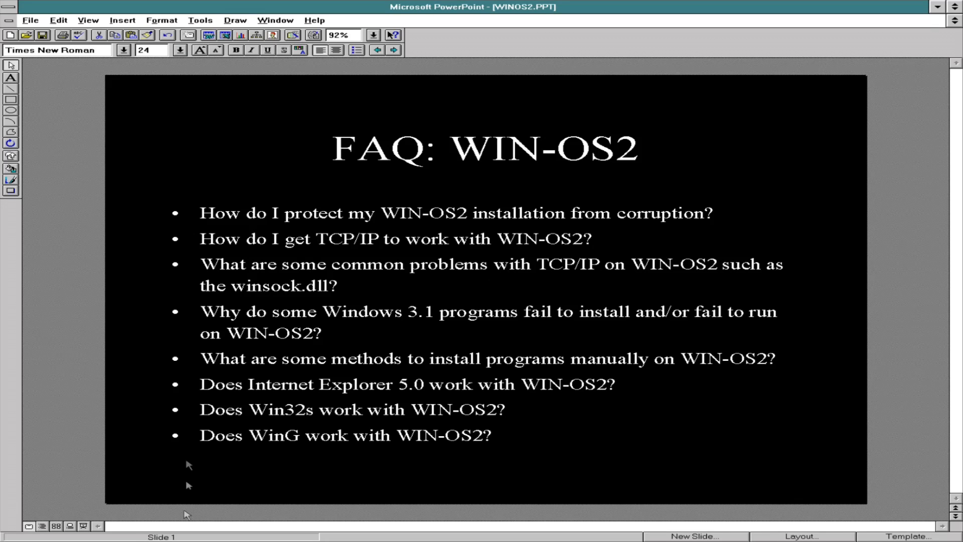
pyautogui.moveTo(195, 540)
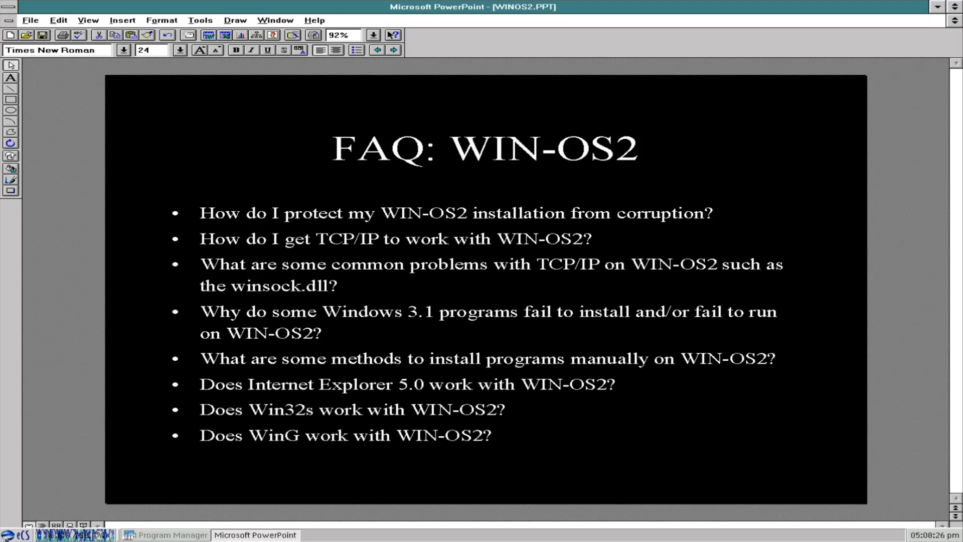
pyautogui.click(15, 535)
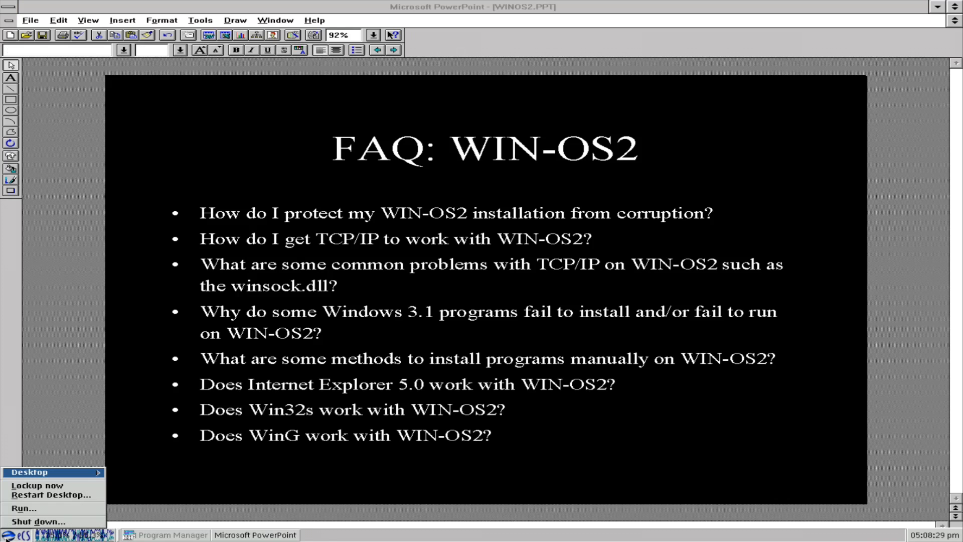
pyautogui.click(50, 473)
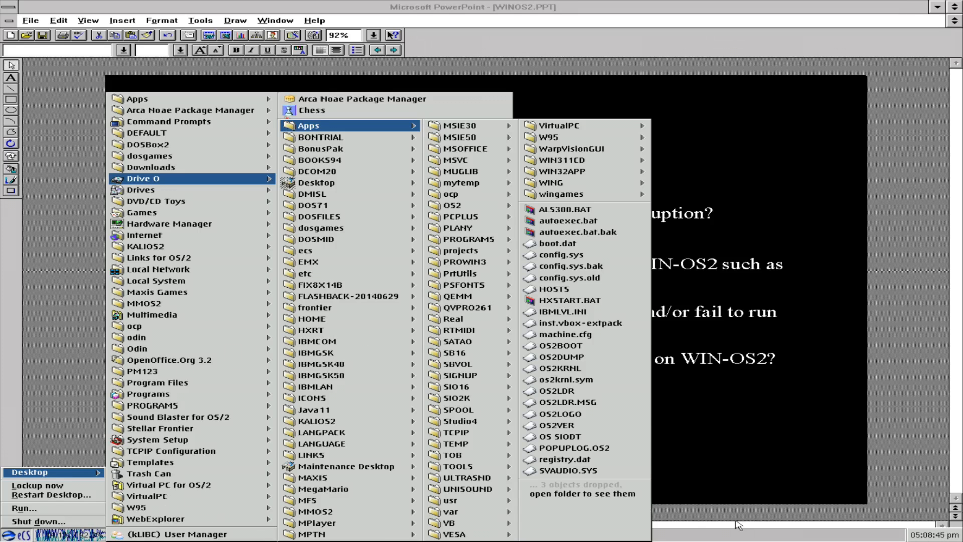
pyautogui.click(719, 530)
# Launch IrfanView from Program Manager's Win32 Applications group to test Win32s, then close the program and the group
pyautogui.click(146, 534)
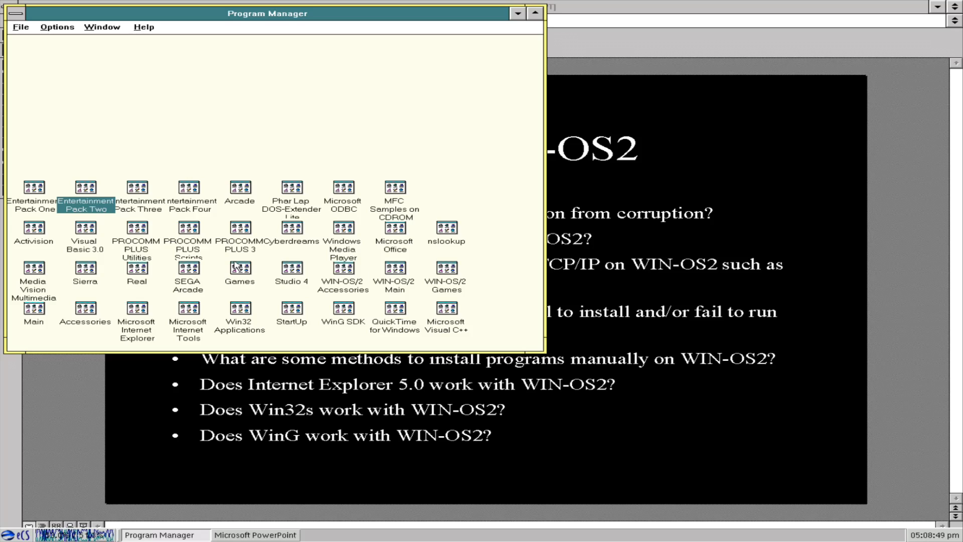
pyautogui.doubleClick(237, 311)
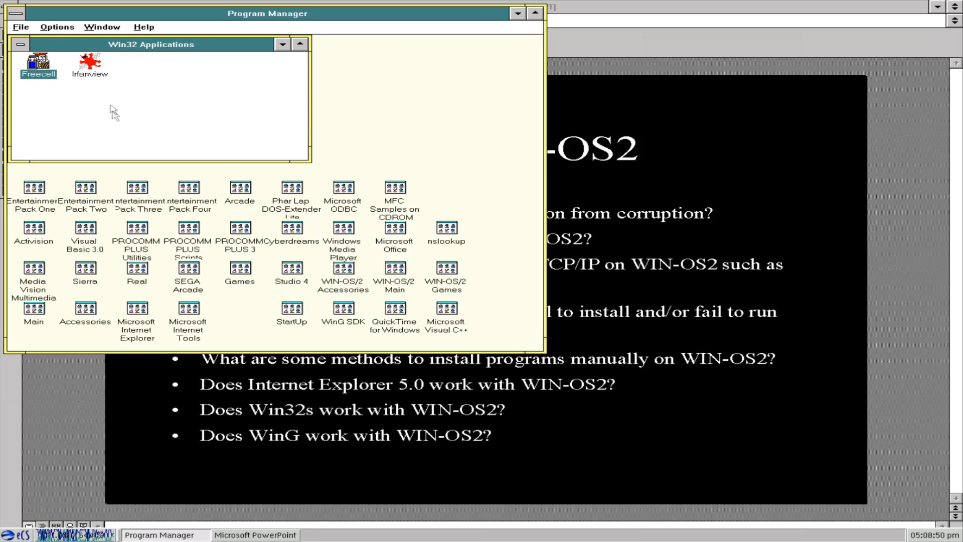
pyautogui.doubleClick(91, 63)
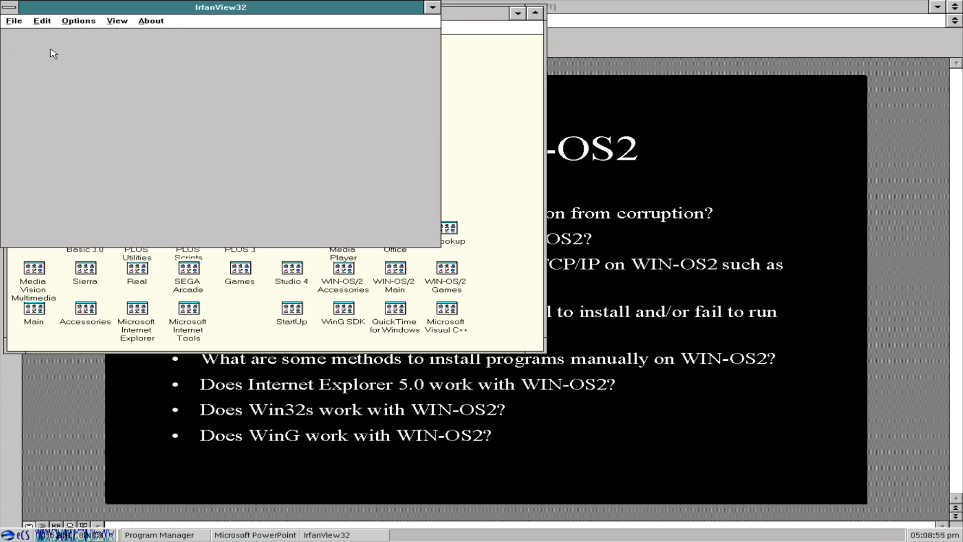
pyautogui.click(9, 10)
pyautogui.click(20, 72)
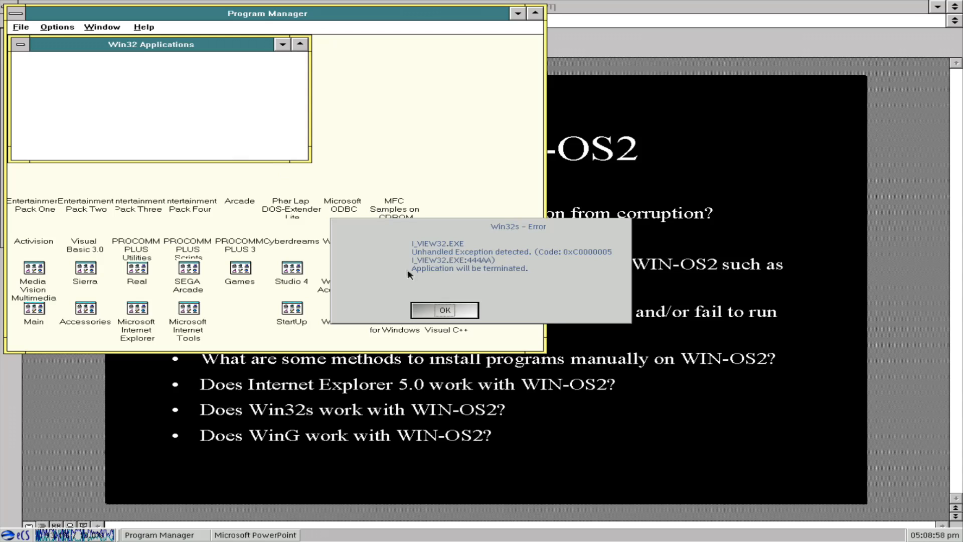
pyautogui.click(428, 310)
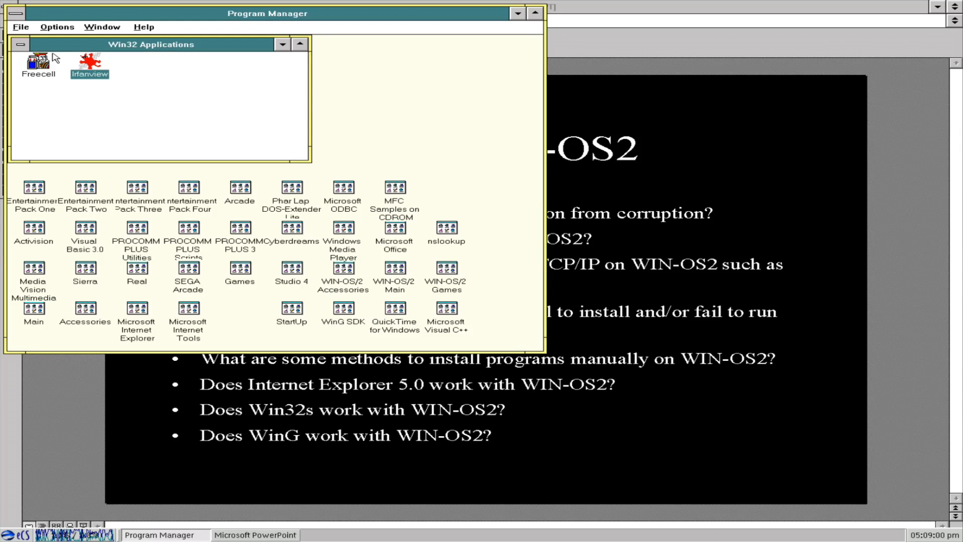
pyautogui.click(20, 44)
pyautogui.click(41, 109)
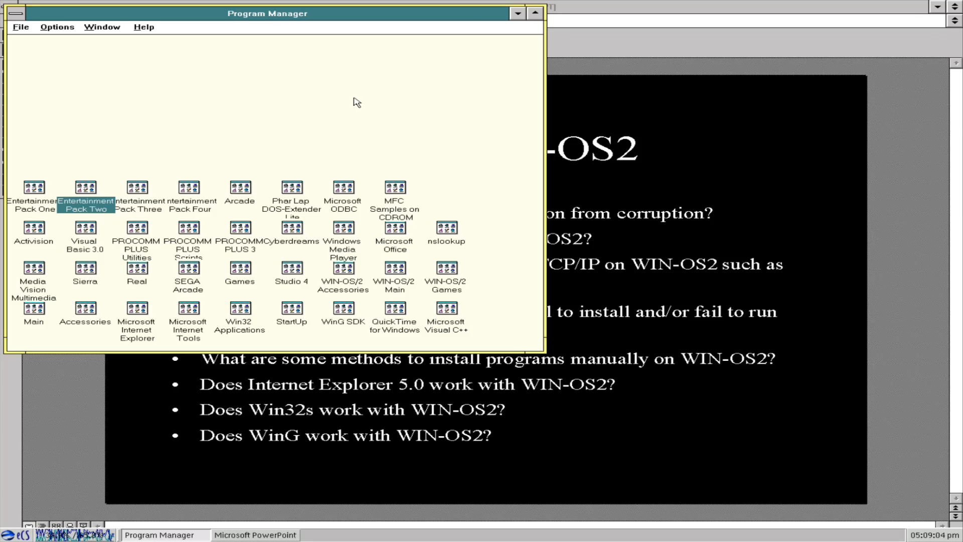
# Open the OS2\MDOS\WINOS2 folder on Drive O and move its window partly over Program Manager
pyautogui.click(8, 536)
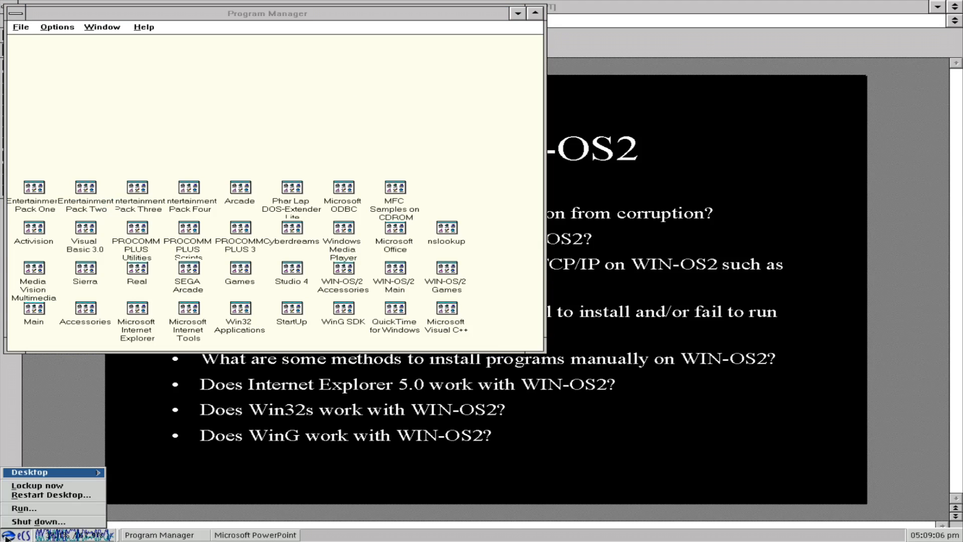
pyautogui.click(54, 472)
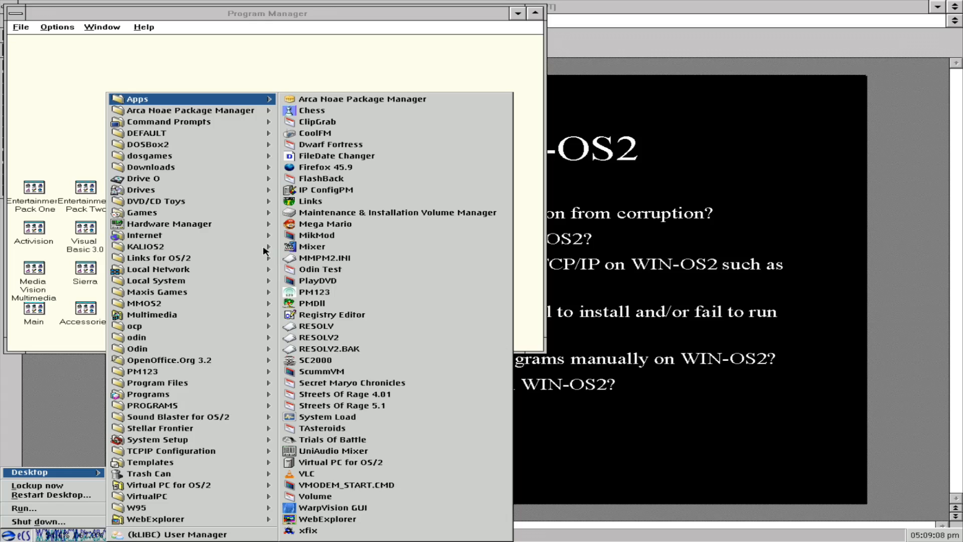
pyautogui.click(165, 181)
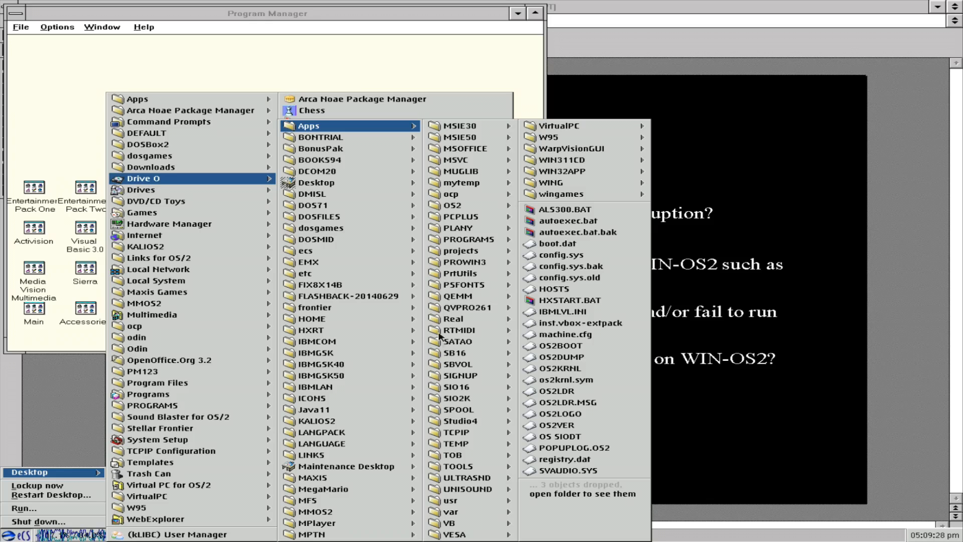
pyautogui.click(453, 207)
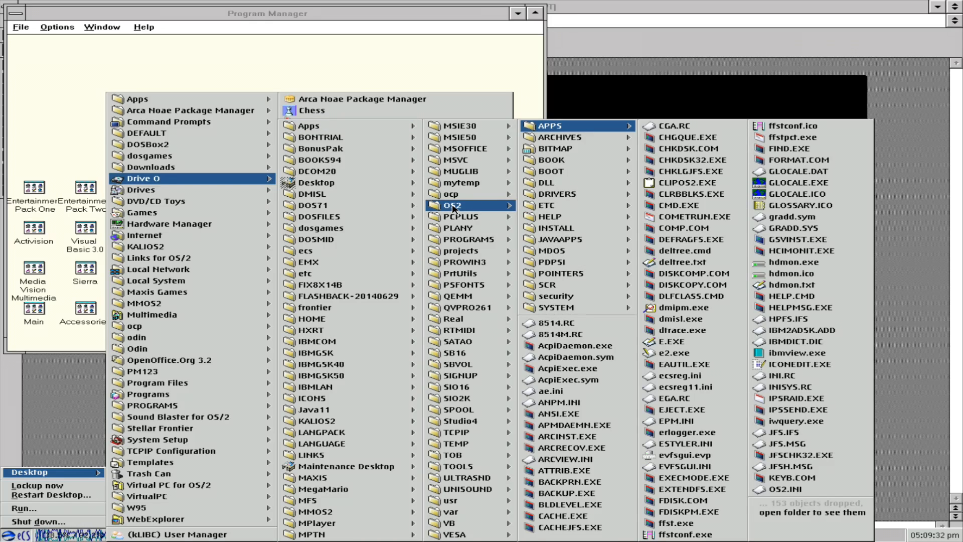
pyautogui.click(542, 251)
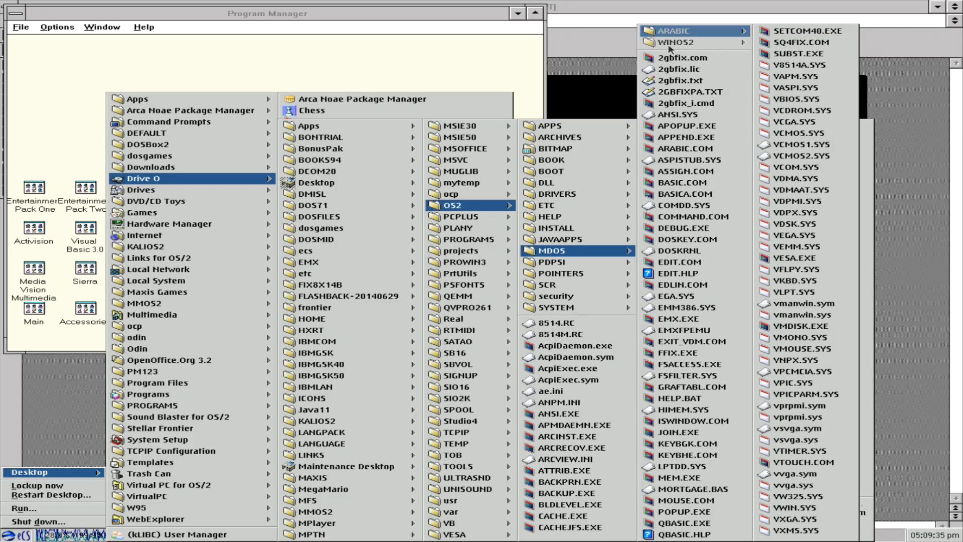
pyautogui.press('Escape')
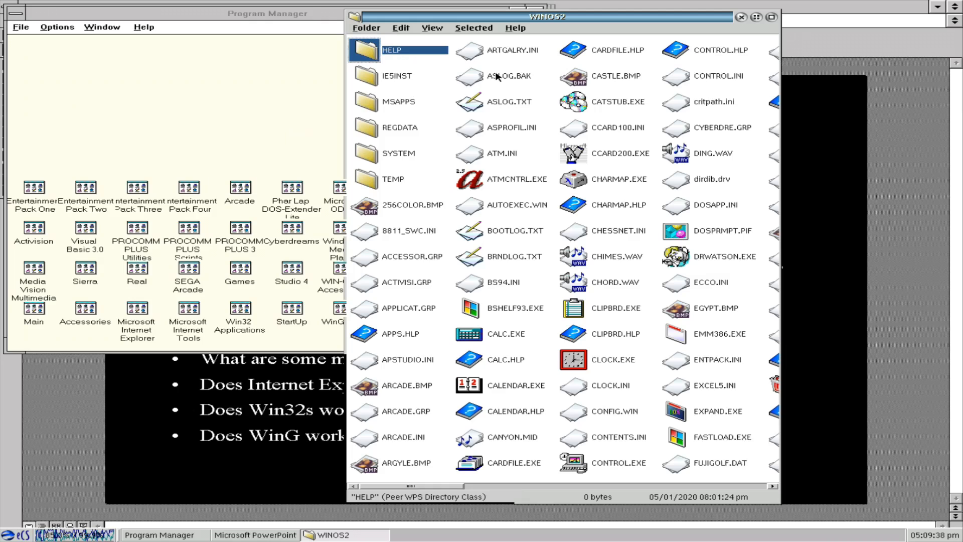
pyautogui.moveTo(447, 18); pyautogui.dragTo(309, 18)
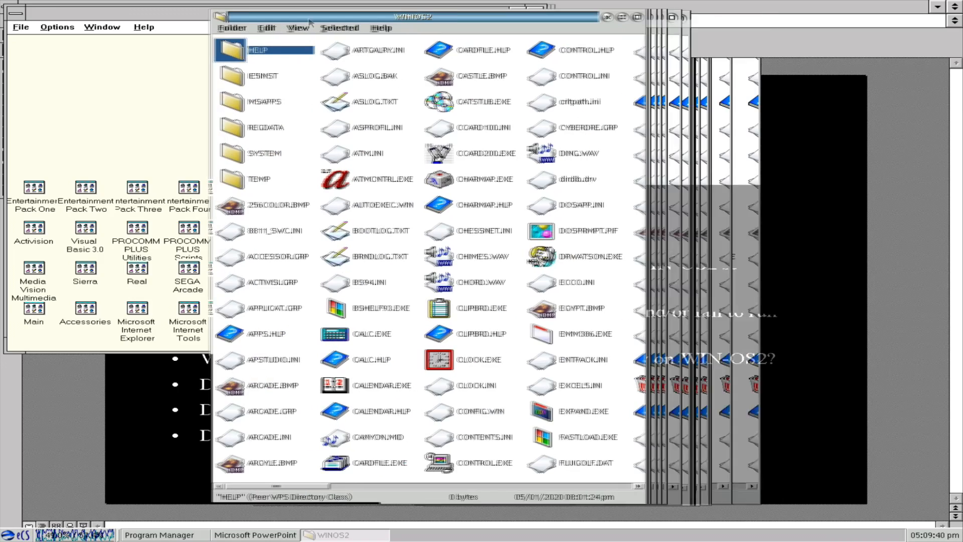
# Open the SYSTEM folder inside WINOS2, close the WINOS2 folder and move the SYSTEM window over Program Manager
pyautogui.doubleClick(230, 154)
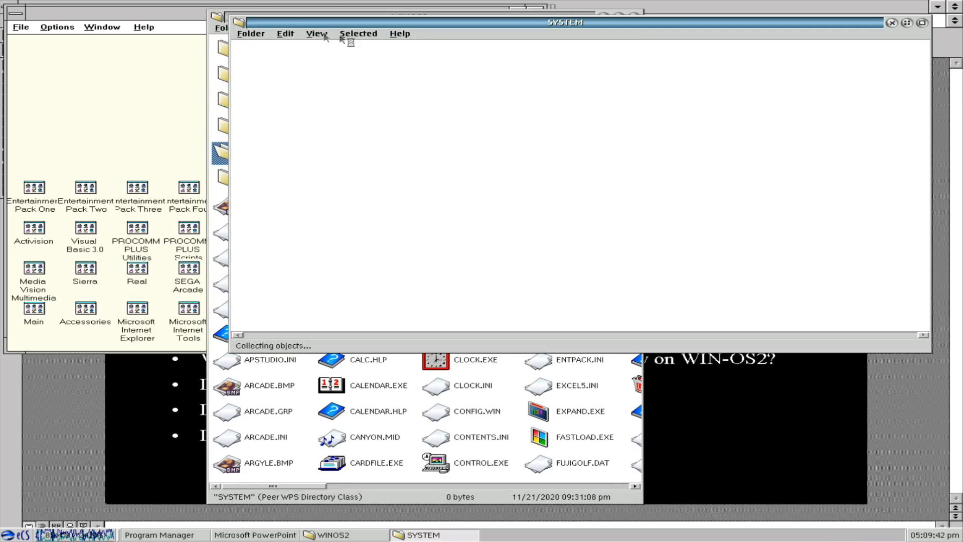
pyautogui.click(277, 15)
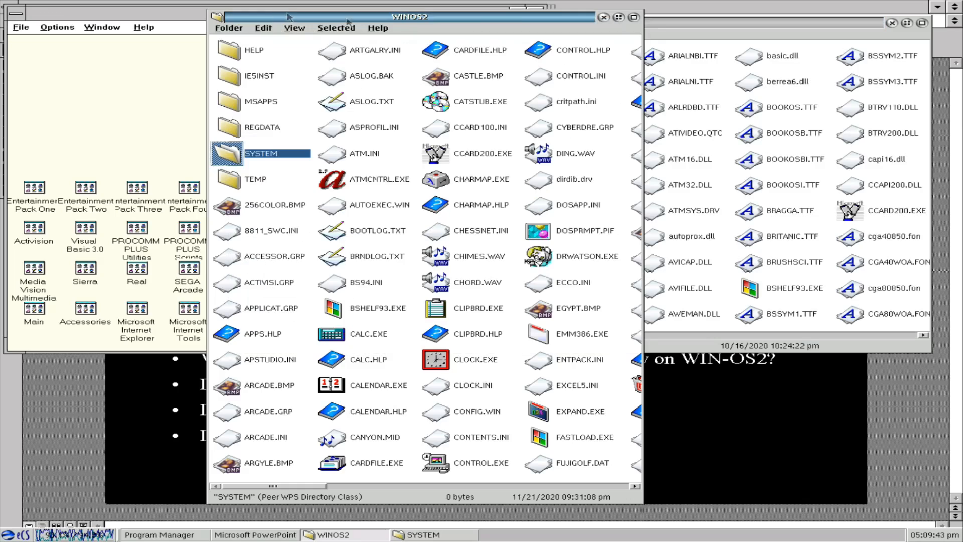
pyautogui.click(605, 17)
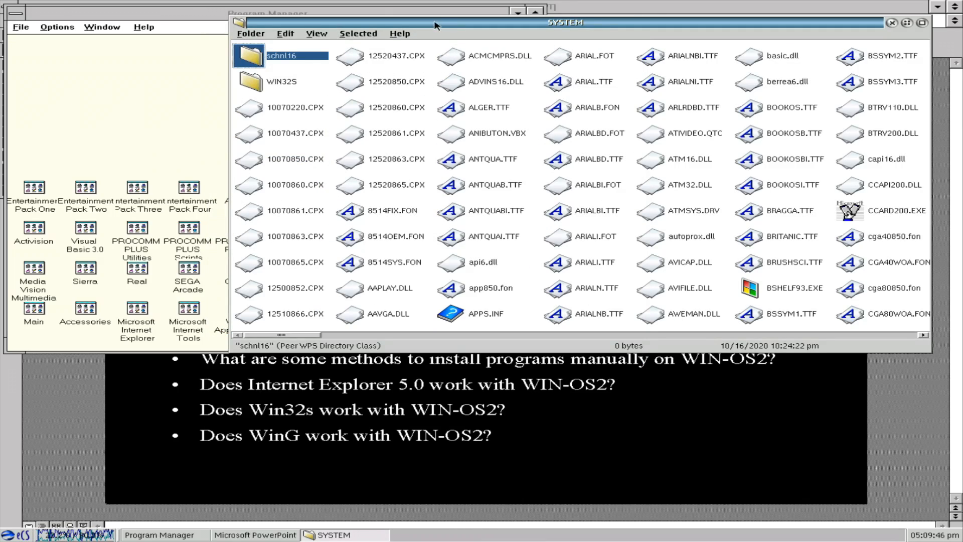
pyautogui.moveTo(441, 22); pyautogui.dragTo(331, 40)
# Open the WIN32S folder, close its parent SYSTEM folder and make the WIN32S window taller to fit its files
pyautogui.doubleClick(142, 101)
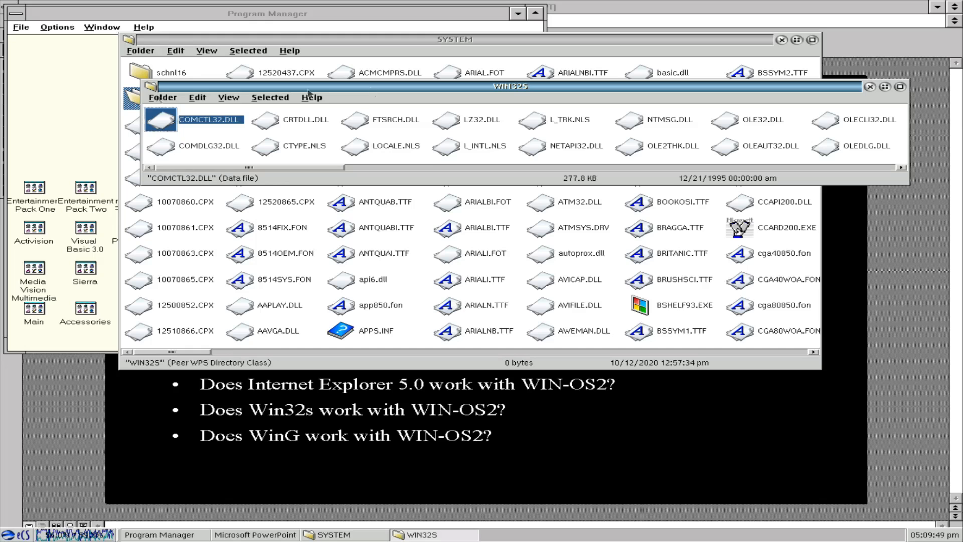
pyautogui.click(781, 41)
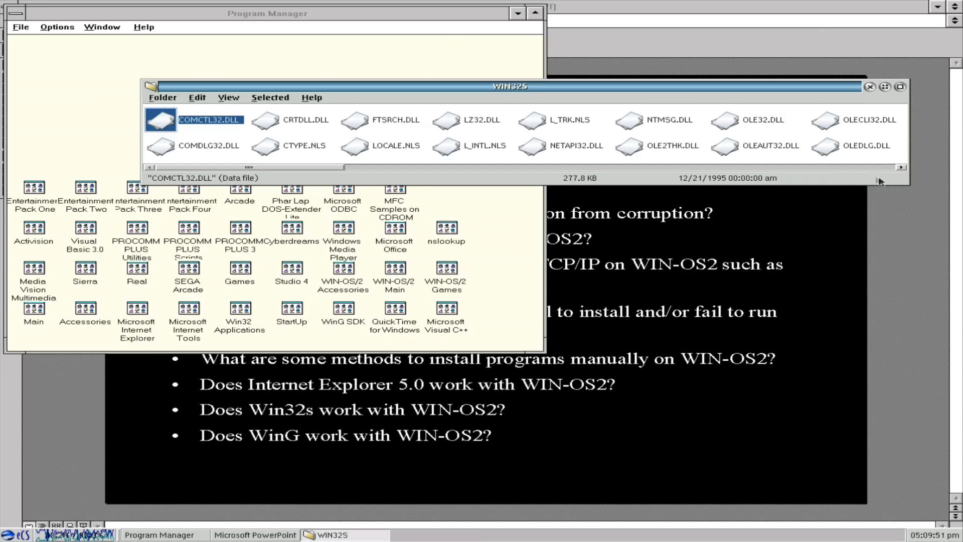
pyautogui.moveTo(904, 185); pyautogui.dragTo(828, 453)
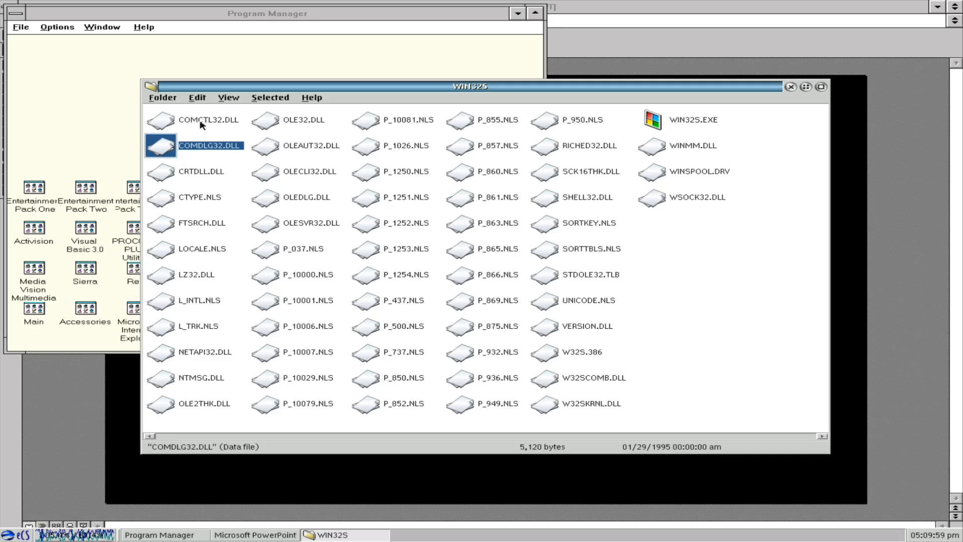
# Examine the DLL and NLS files in the WIN32S folder, including CRTDLL.DLL, RICHED32.DLL and SCK16THK.DLL, then close the folder
pyautogui.click(191, 171)
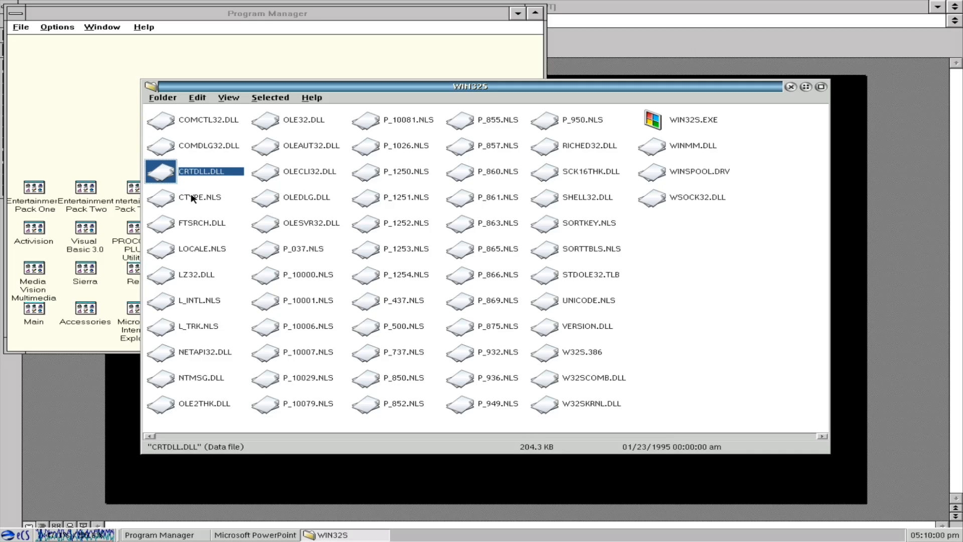
pyautogui.click(192, 197)
pyautogui.click(191, 223)
pyautogui.click(192, 304)
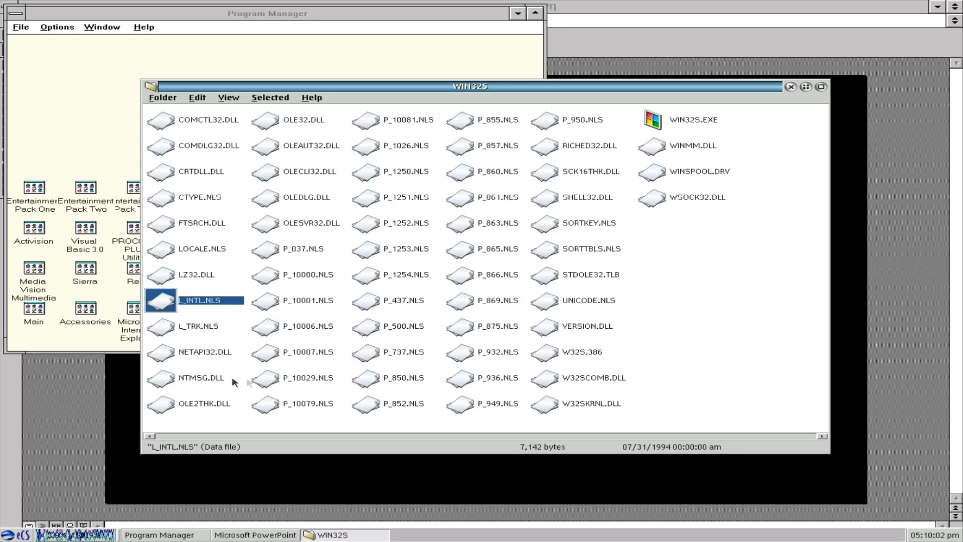
pyautogui.click(591, 200)
pyautogui.click(583, 148)
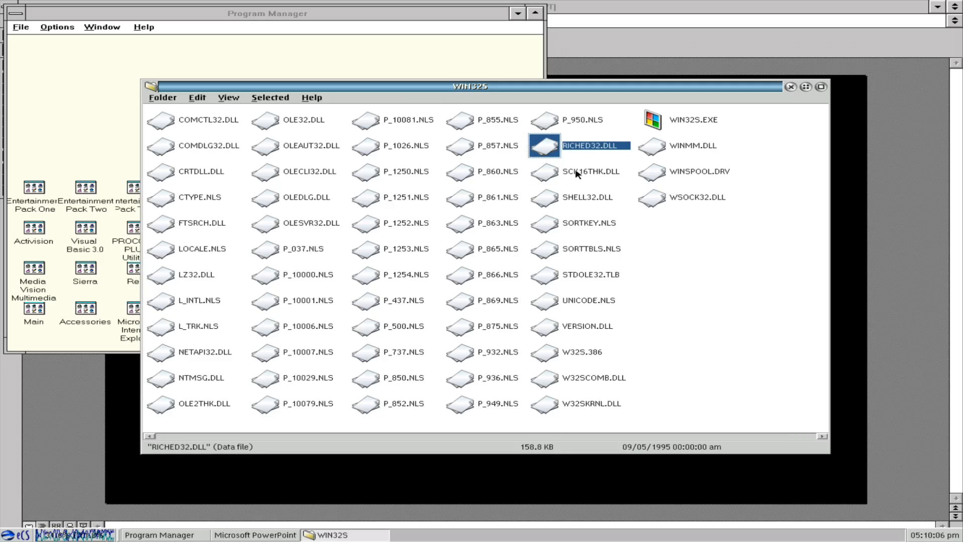
pyautogui.click(577, 173)
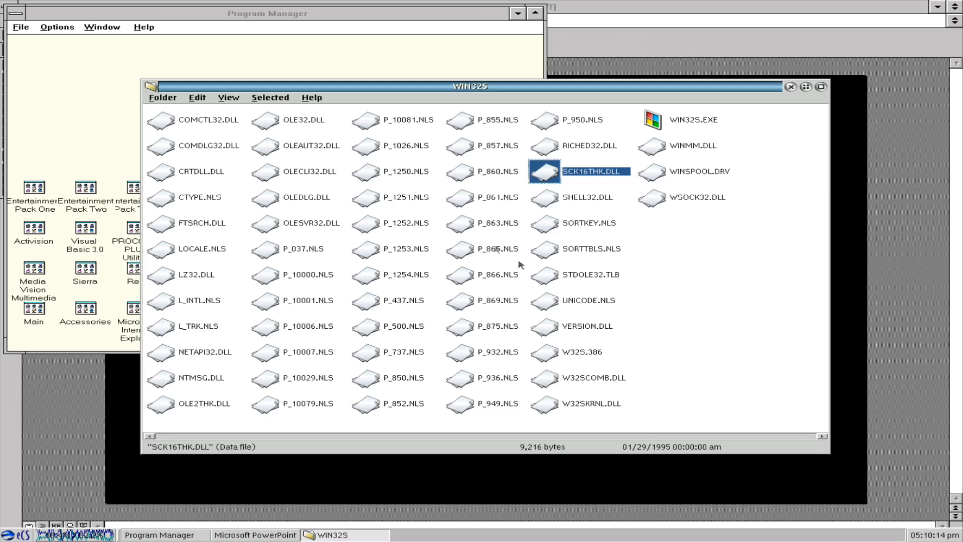
pyautogui.click(740, 275)
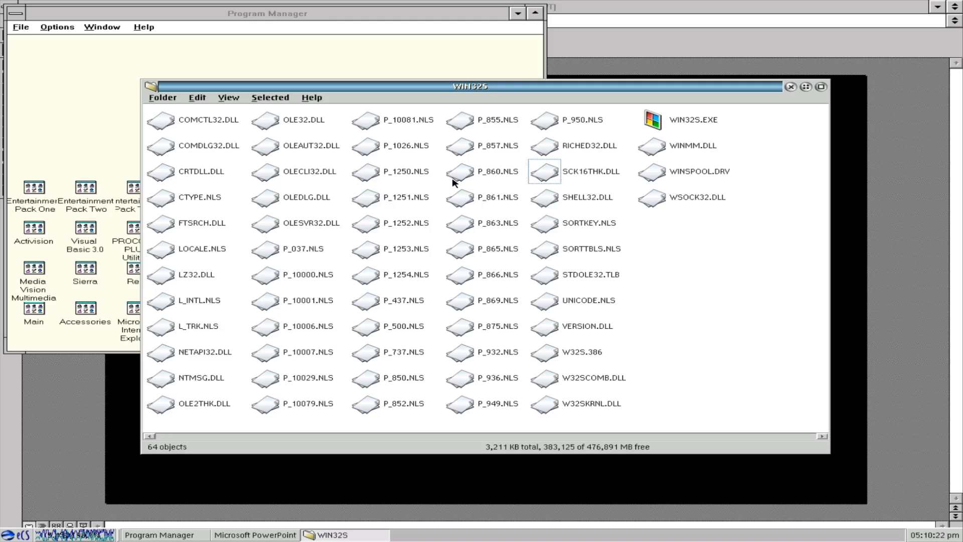
pyautogui.click(149, 90)
pyautogui.click(200, 304)
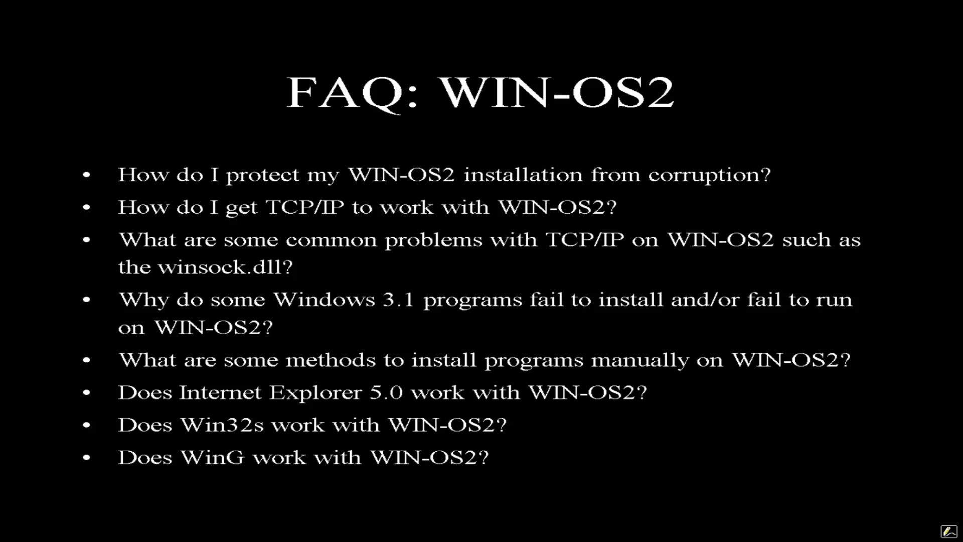
# End the FAQ slide show and launch the Cube demo from Program Manager's WinG SDK group
pyautogui.press('Escape')
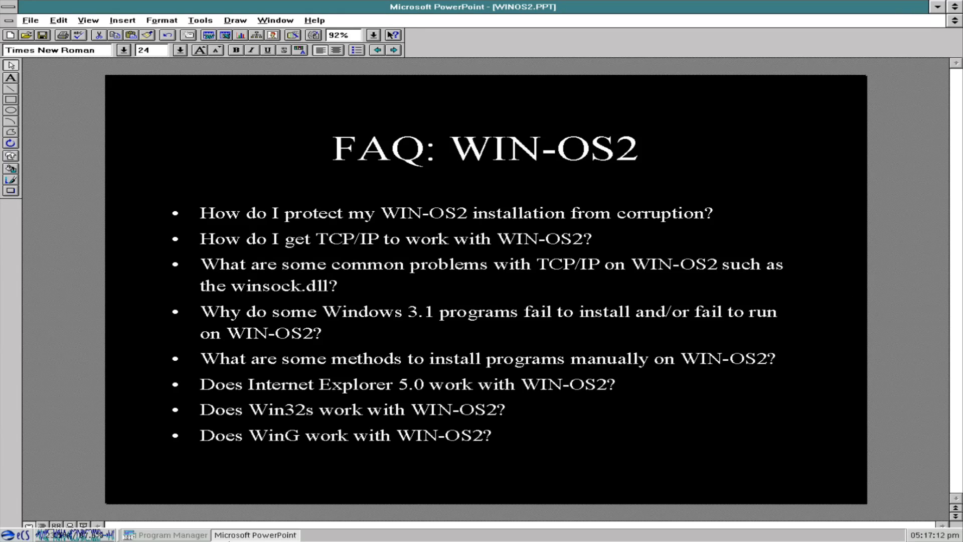
pyautogui.click(182, 536)
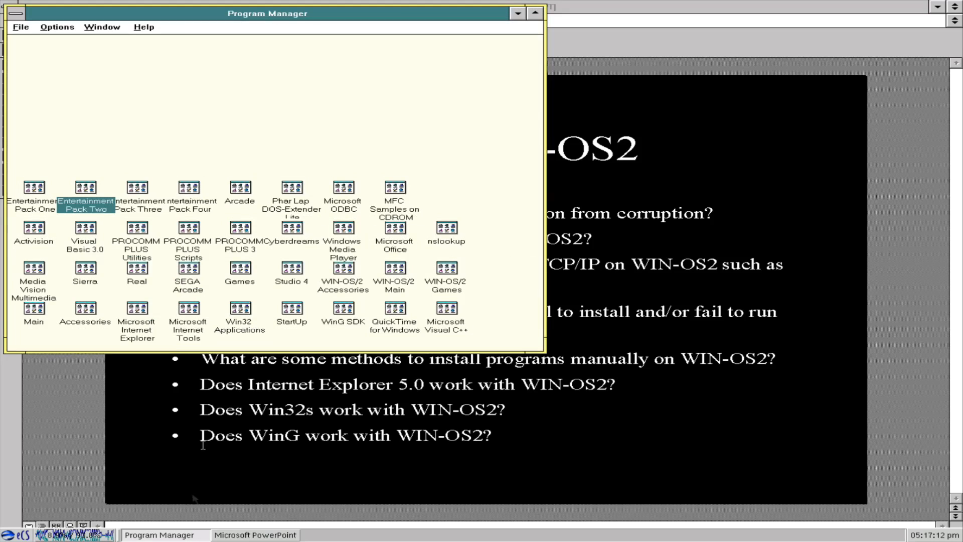
pyautogui.doubleClick(343, 308)
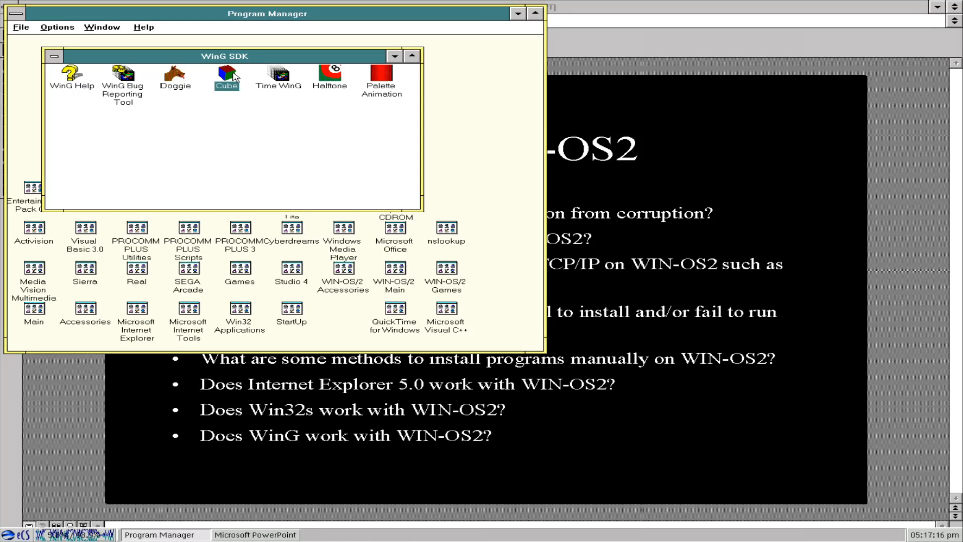
pyautogui.doubleClick(233, 75)
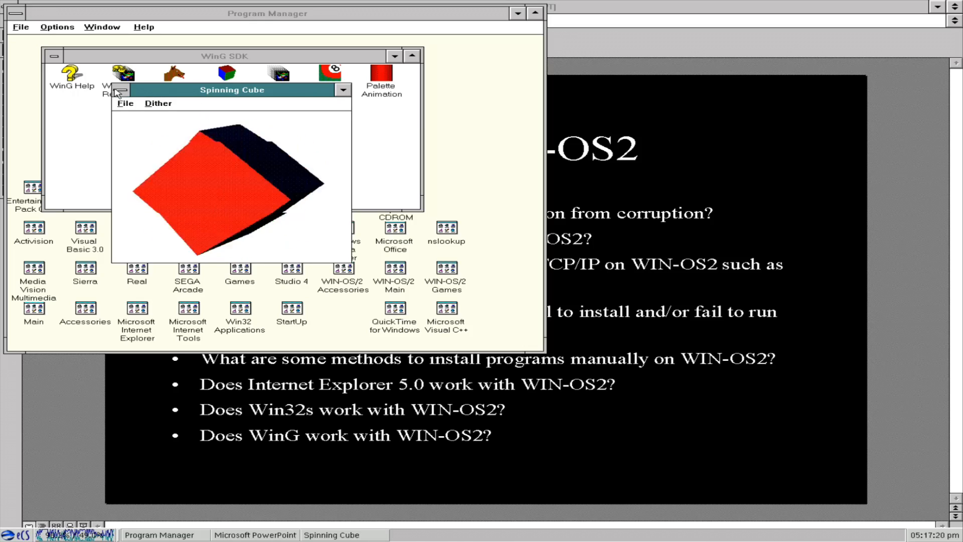
# Close the Spinning Cube demo and the WinG SDK group
pyautogui.click(120, 90)
pyautogui.click(126, 154)
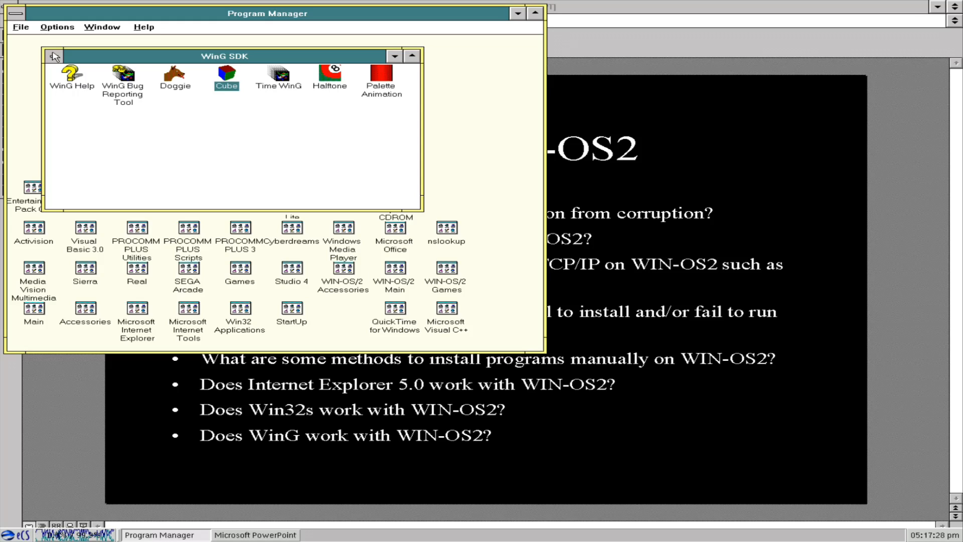
pyautogui.click(54, 56)
pyautogui.click(67, 121)
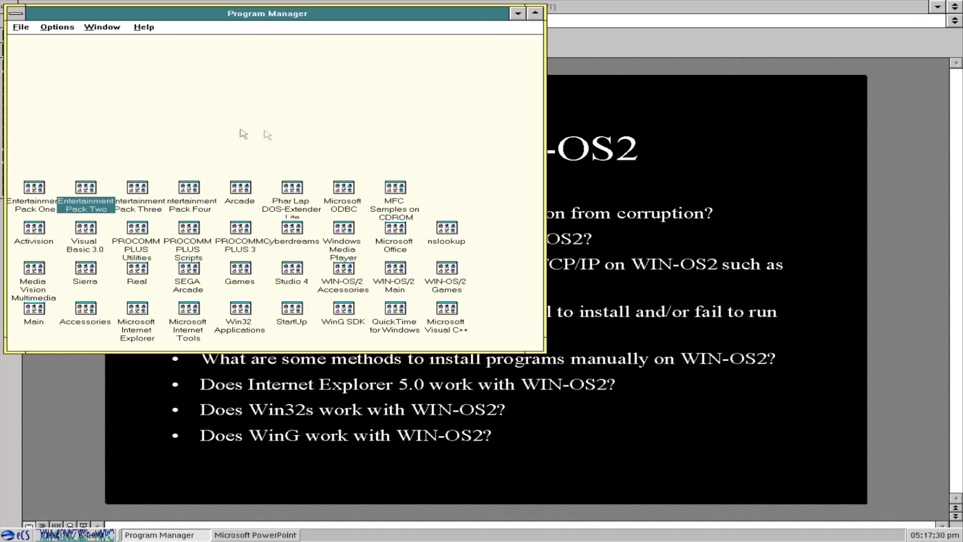
# Launch Ecco from Program Manager's SEGA Arcade group and dismiss the CD music message without retrying
pyautogui.doubleClick(188, 278)
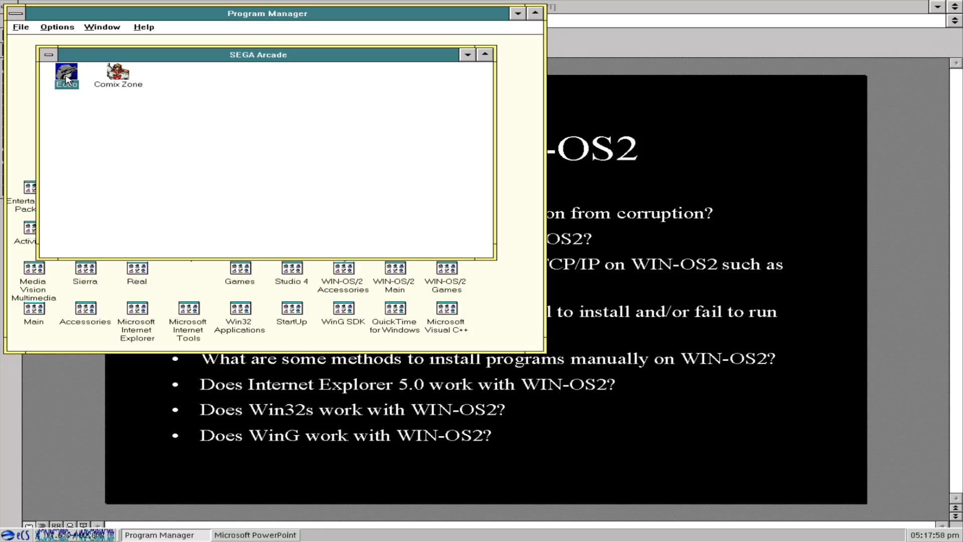
pyautogui.doubleClick(68, 79)
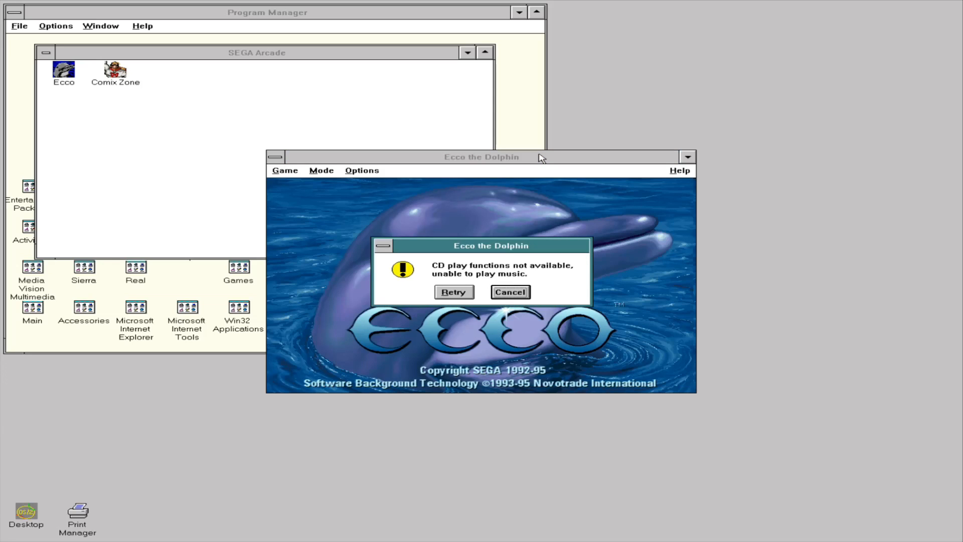
pyautogui.click(512, 293)
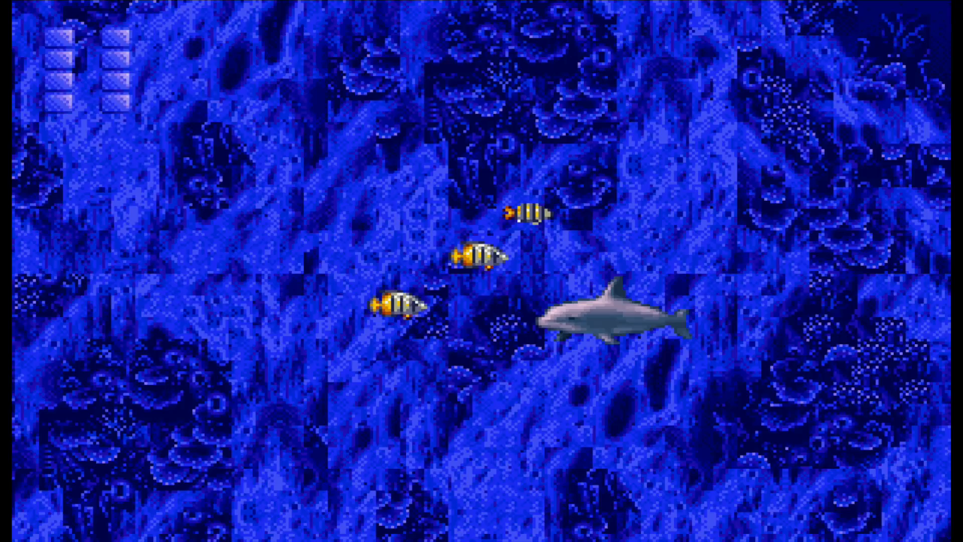
pyautogui.press('z')
pyautogui.press('Right')
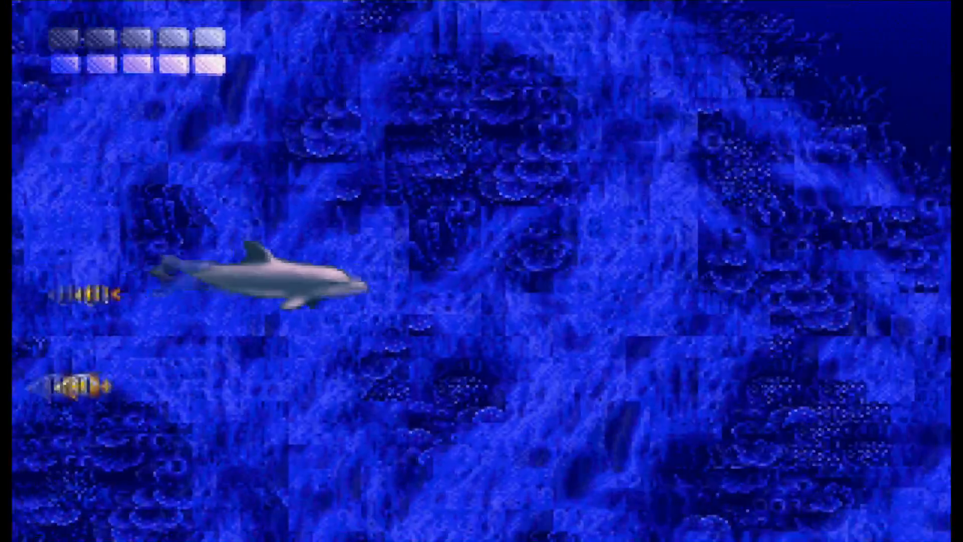
pyautogui.press('Up')
pyautogui.press('Up')
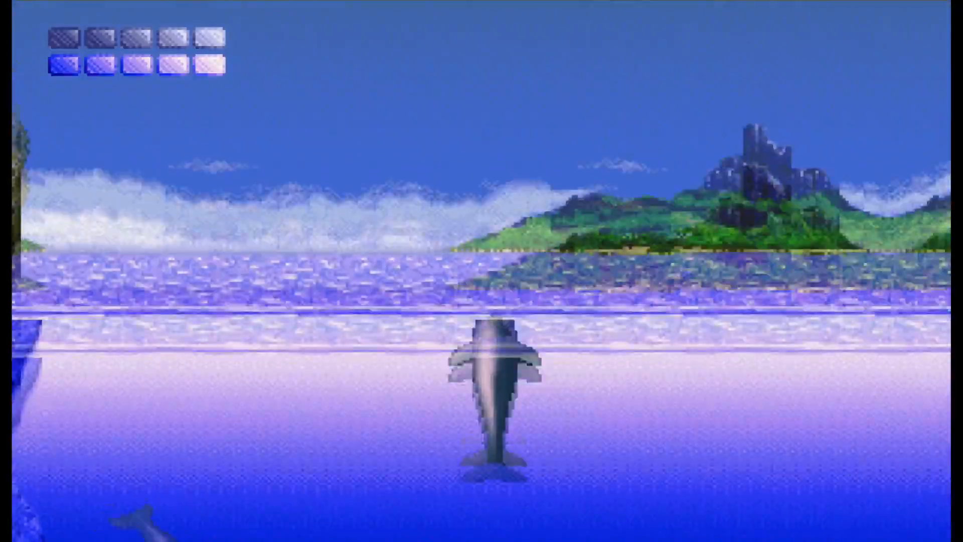
pyautogui.press('Right')
pyautogui.press('Right')
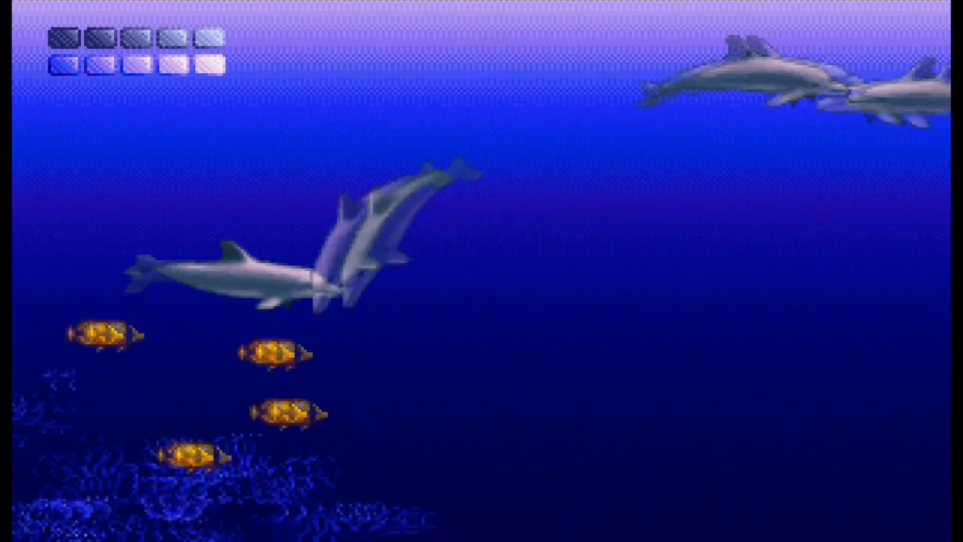
pyautogui.press('Up')
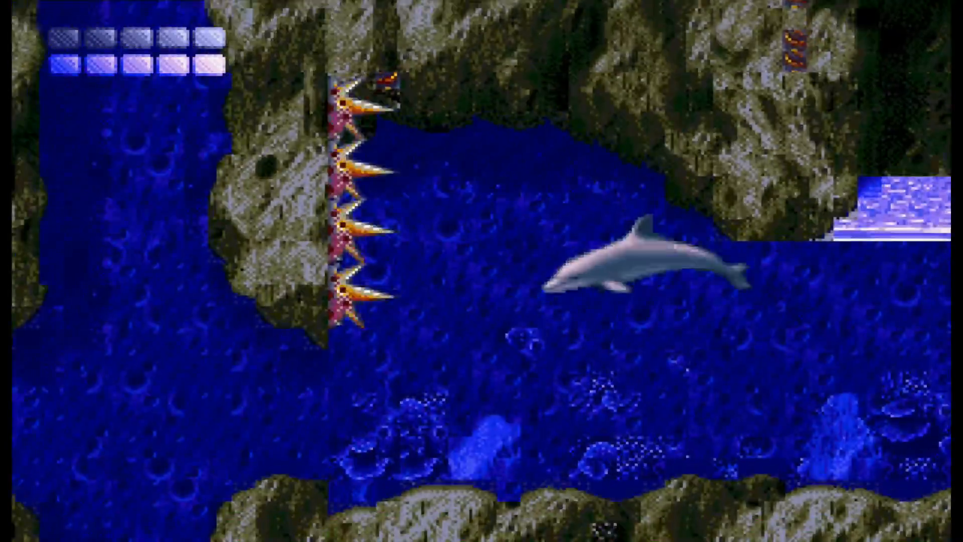
pyautogui.press('Left')
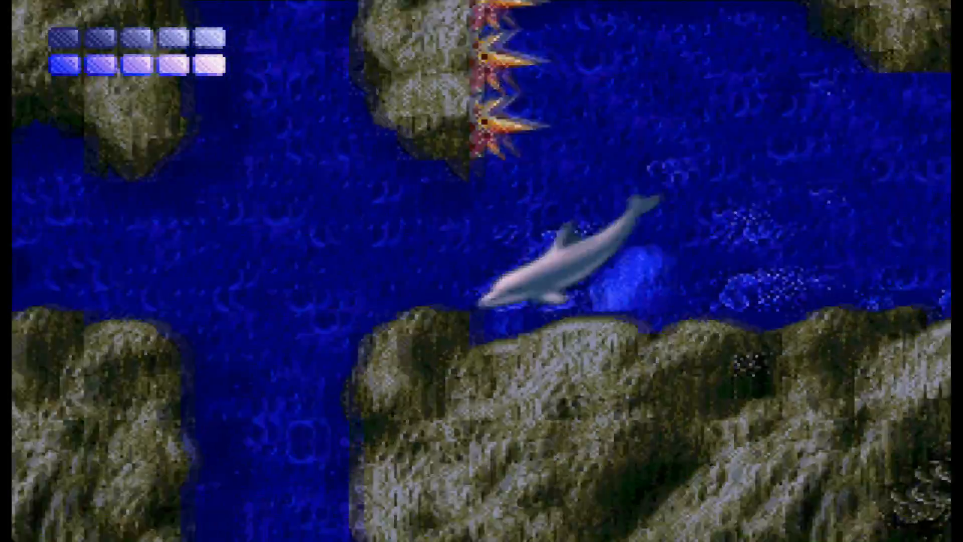
pyautogui.press('Up')
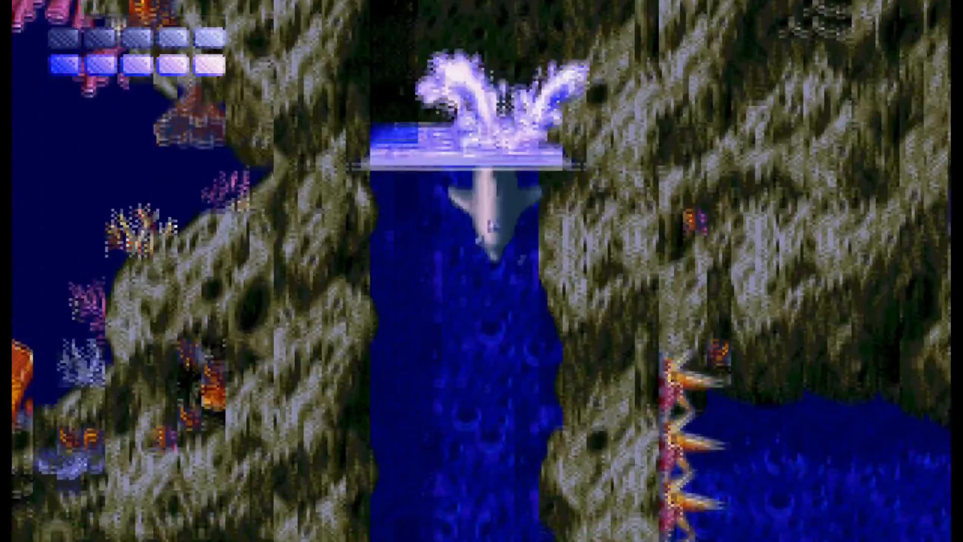
pyautogui.press('Left')
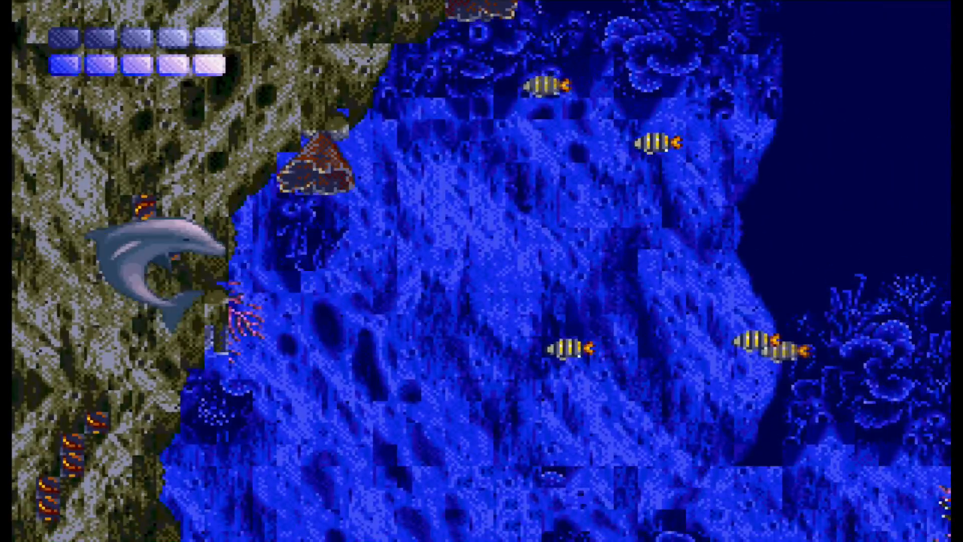
pyautogui.press('Right')
pyautogui.press('Down')
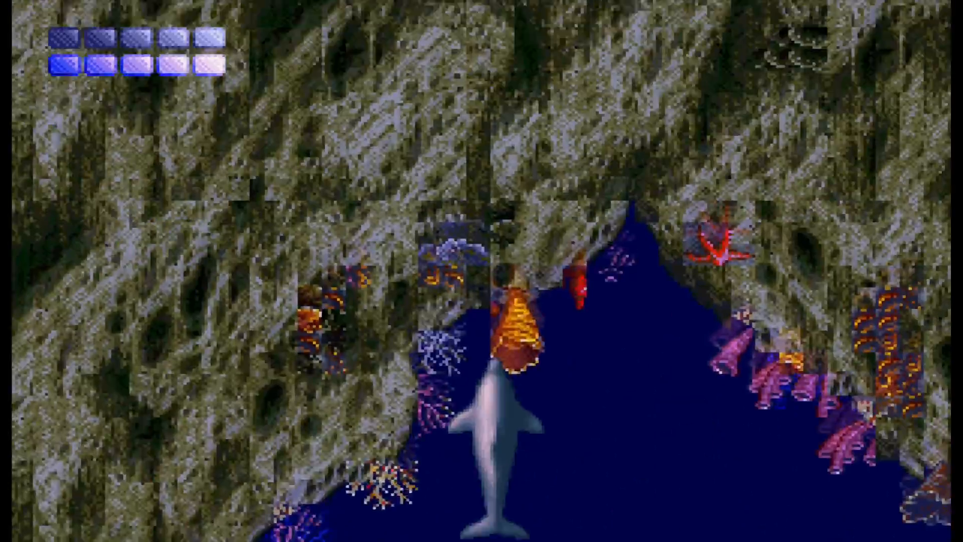
pyautogui.press('Down')
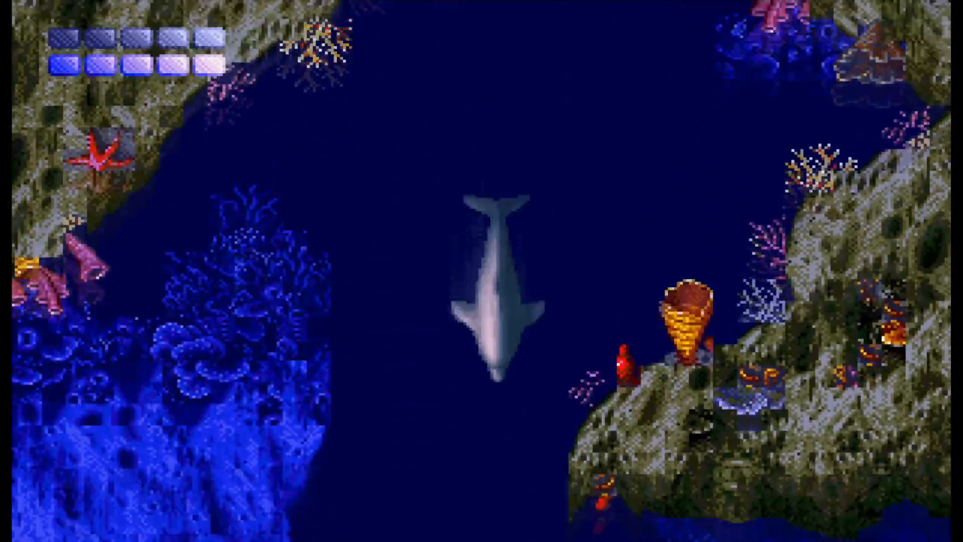
pyautogui.press('Up')
pyautogui.press('Right')
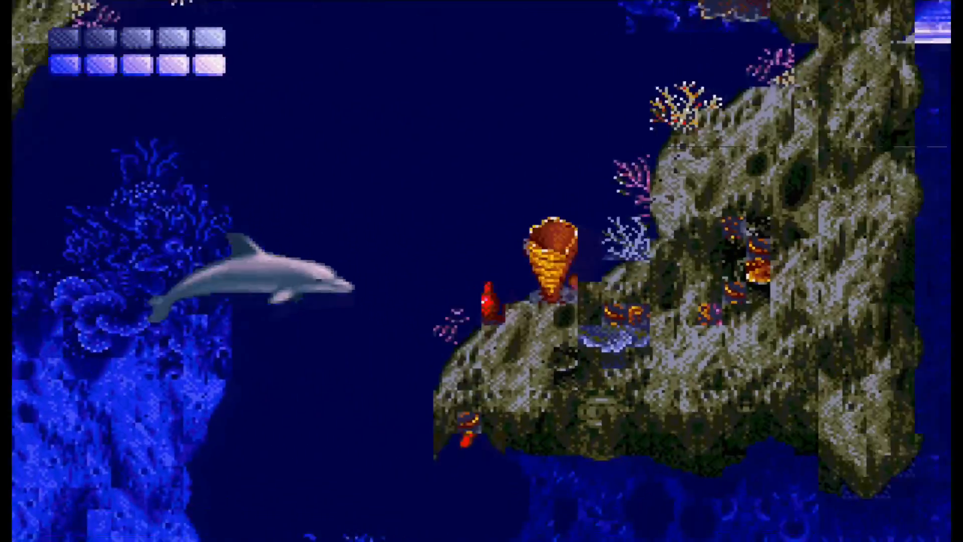
pyautogui.press('Down')
pyautogui.press('Right')
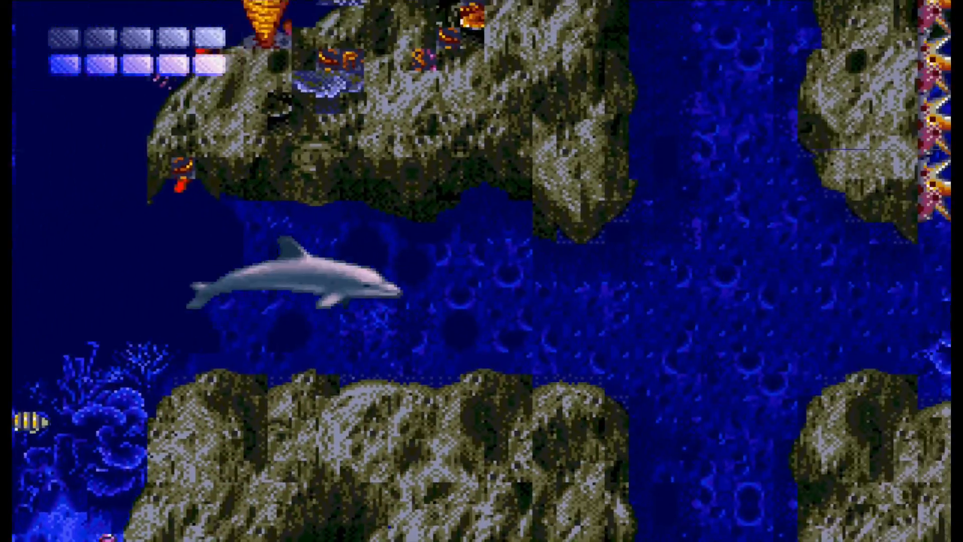
pyautogui.press('Down')
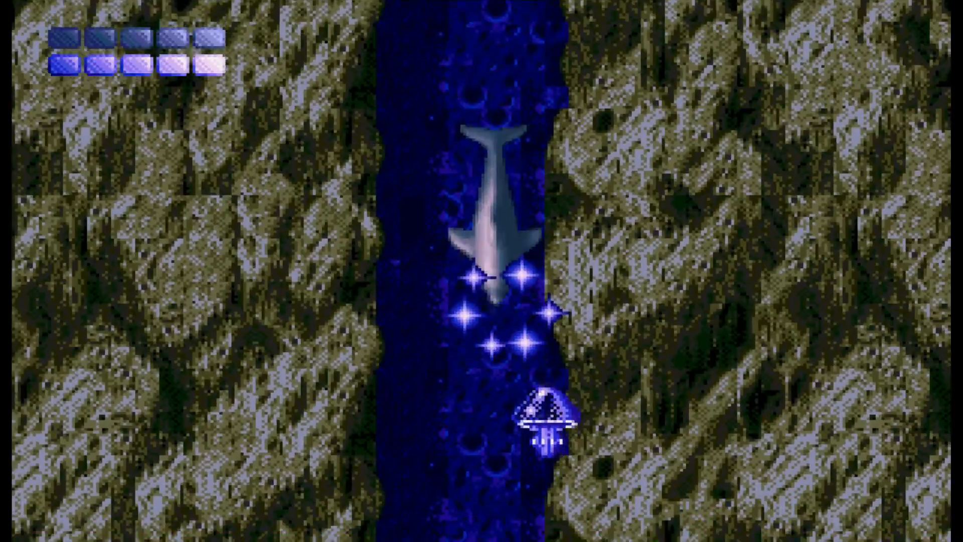
pyautogui.press('Down')
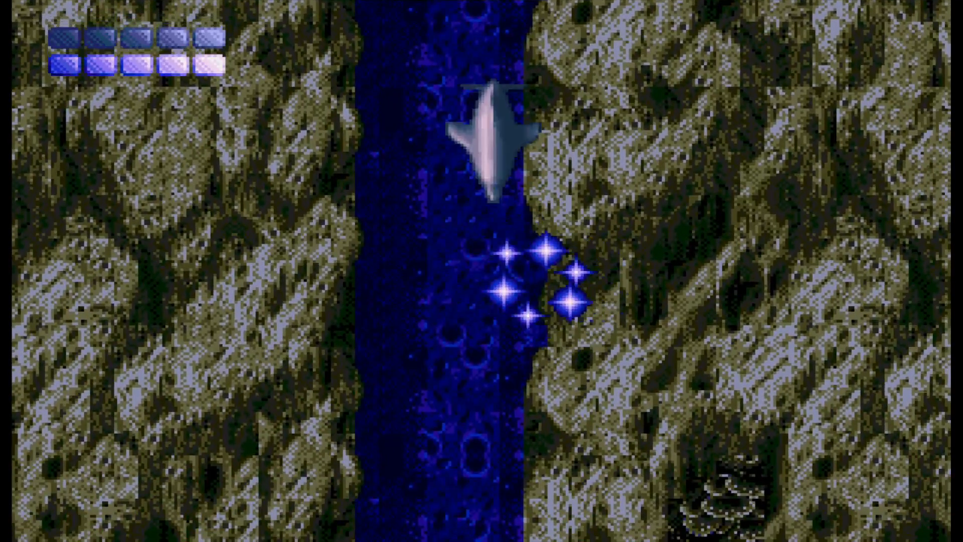
pyautogui.press('Down')
pyautogui.press('Left')
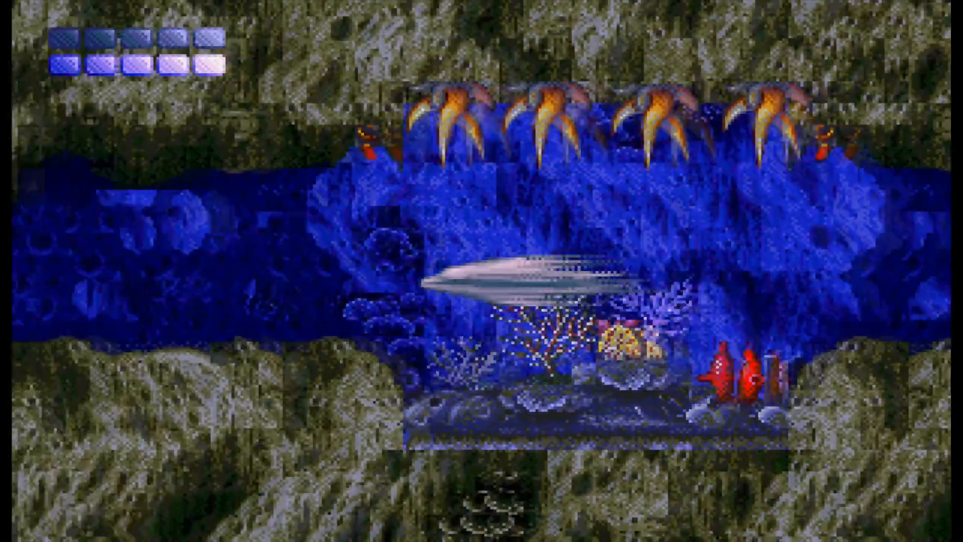
pyautogui.press('Right')
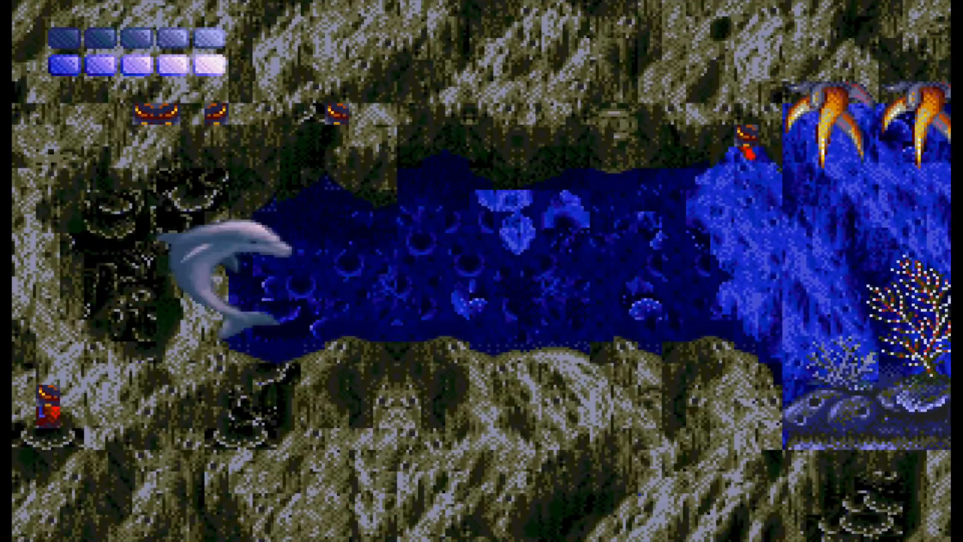
pyautogui.press('Right')
pyautogui.press('Right')
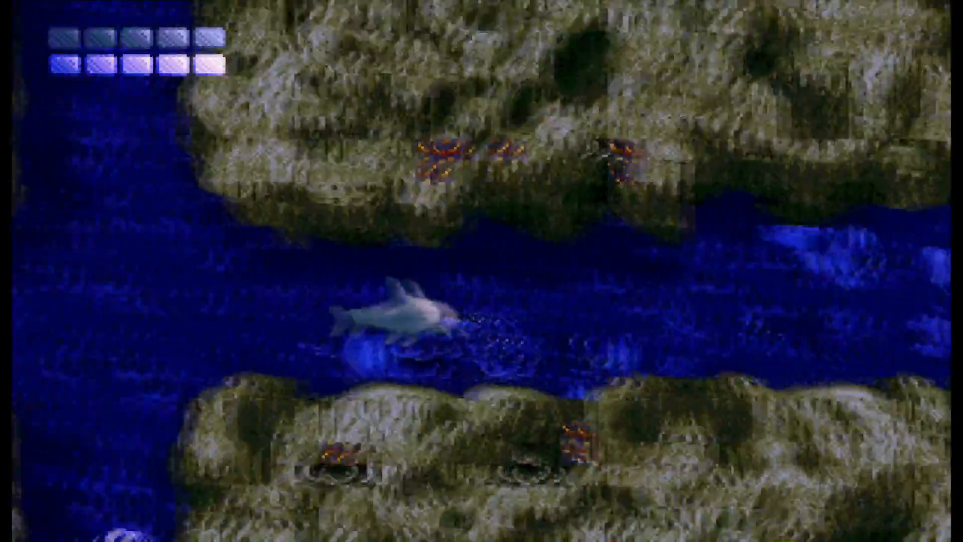
pyautogui.press('Up')
pyautogui.press('Up')
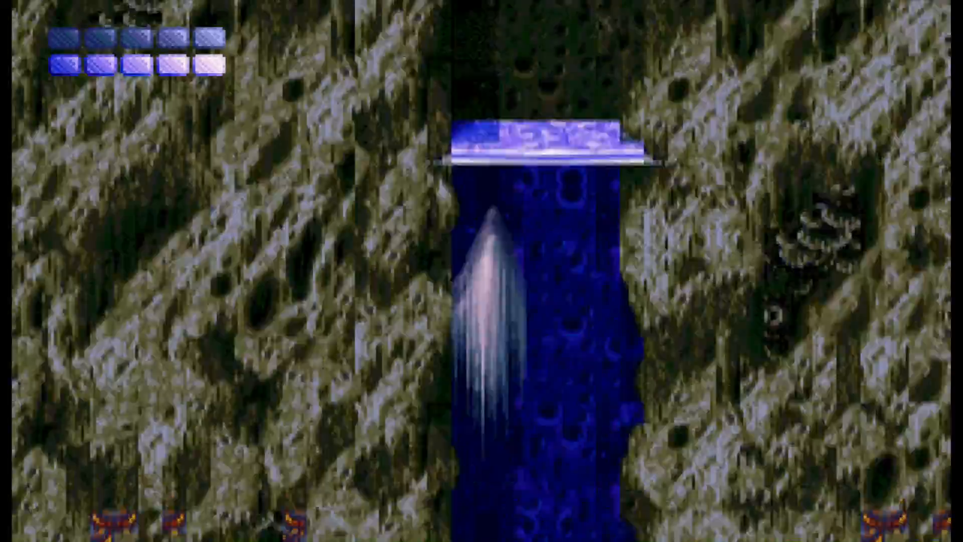
pyautogui.press('Down')
pyautogui.press('Down')
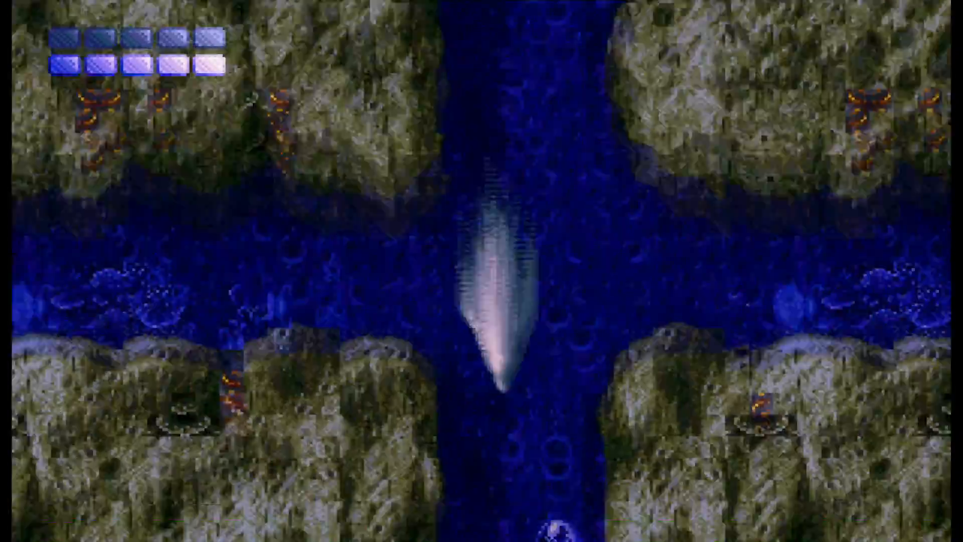
pyautogui.press('Down')
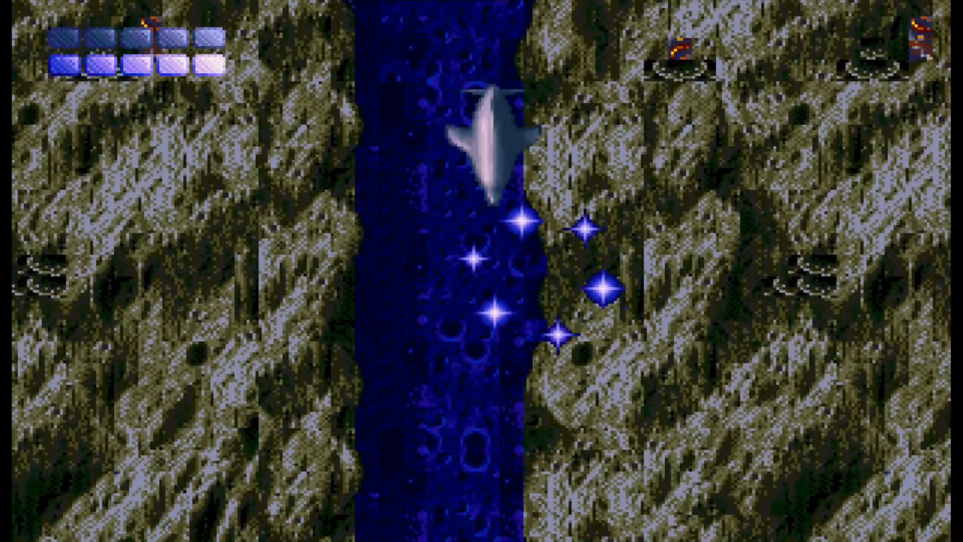
pyautogui.press('Down')
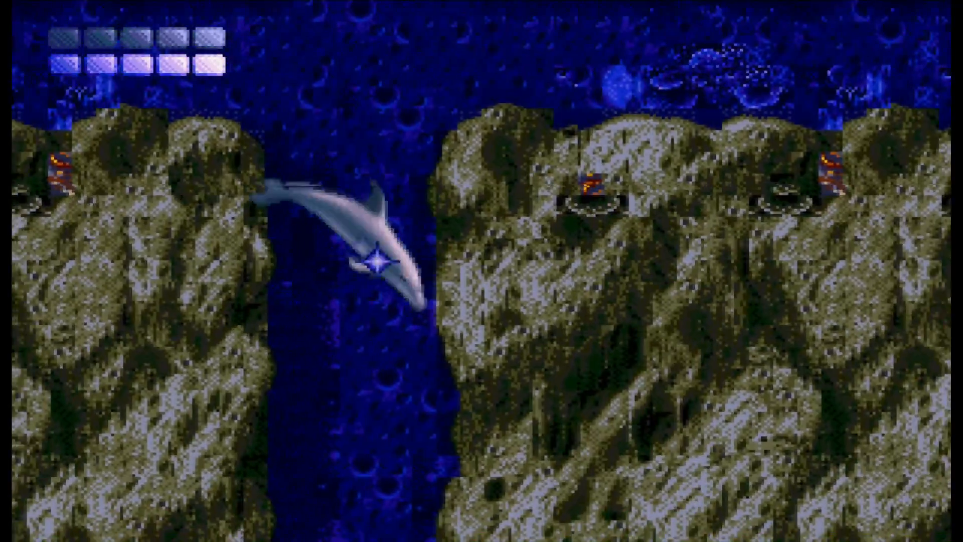
pyautogui.press('Up')
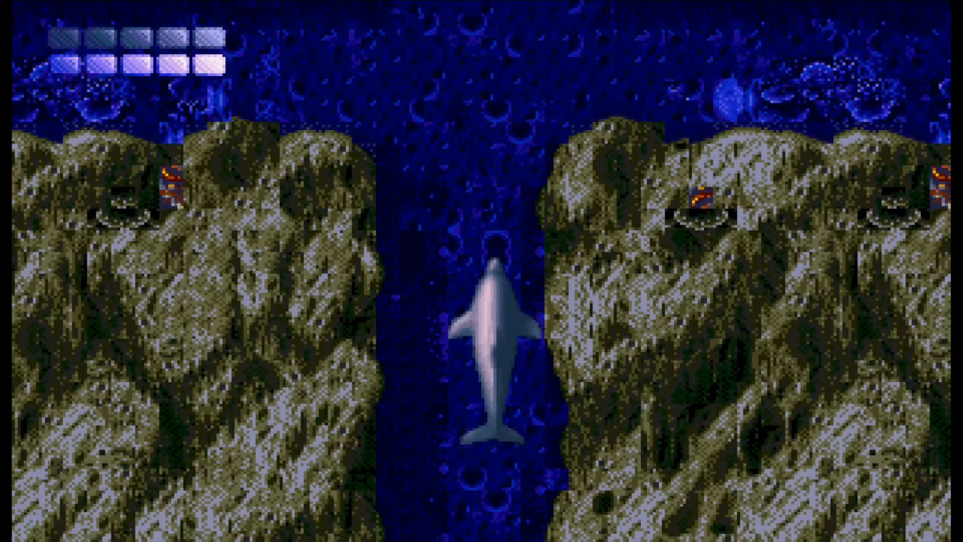
pyautogui.press('Left')
pyautogui.press('Left')
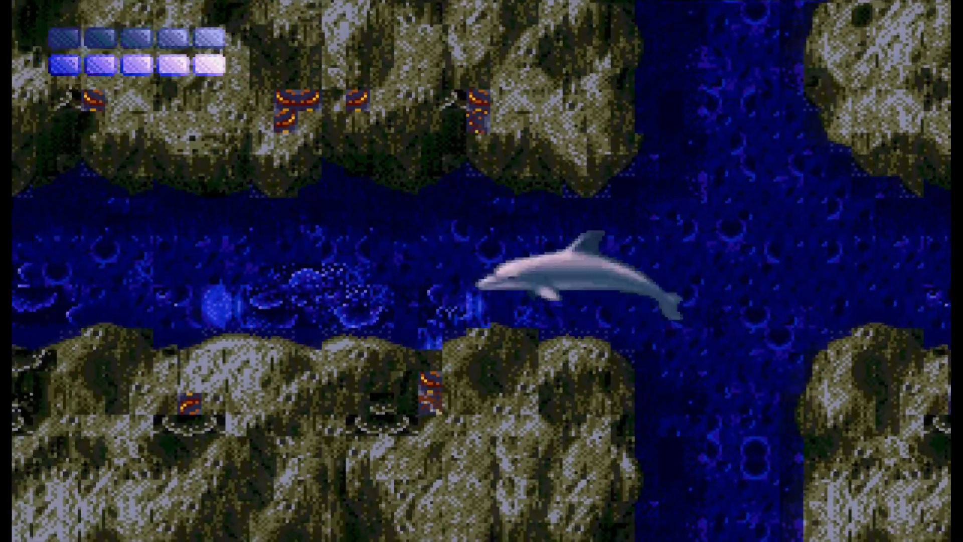
pyautogui.press('Right')
pyautogui.press('Right')
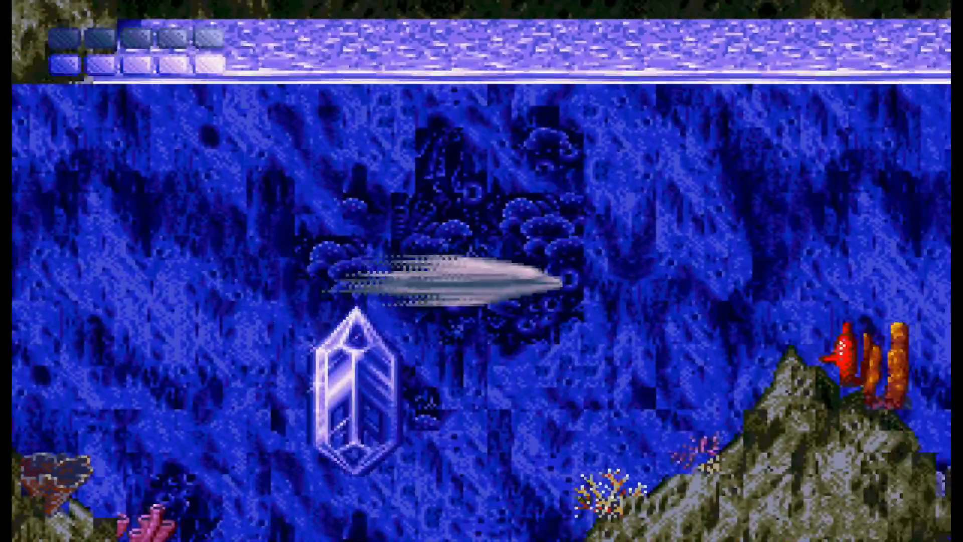
pyautogui.press('Left')
pyautogui.press('Down')
pyautogui.press('Right')
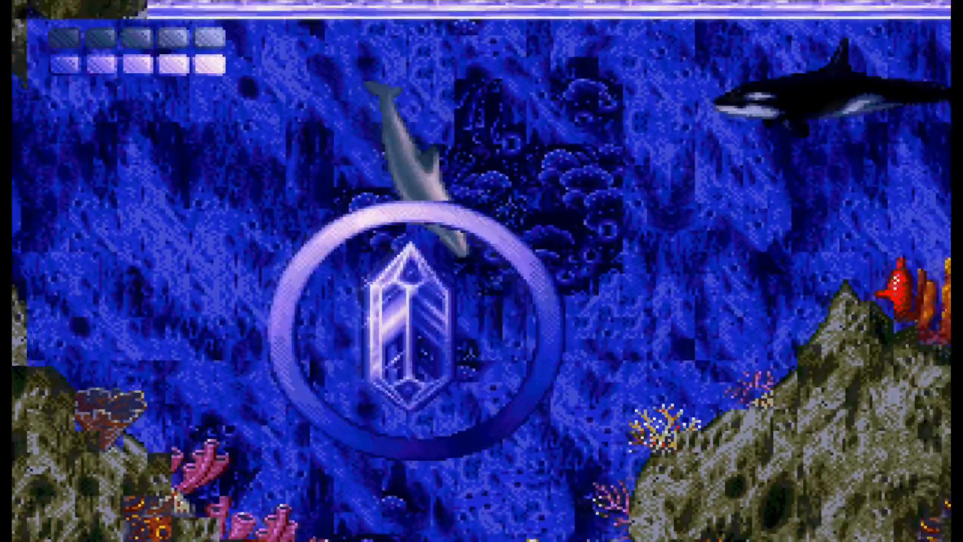
pyautogui.press('Up')
pyautogui.press('Left')
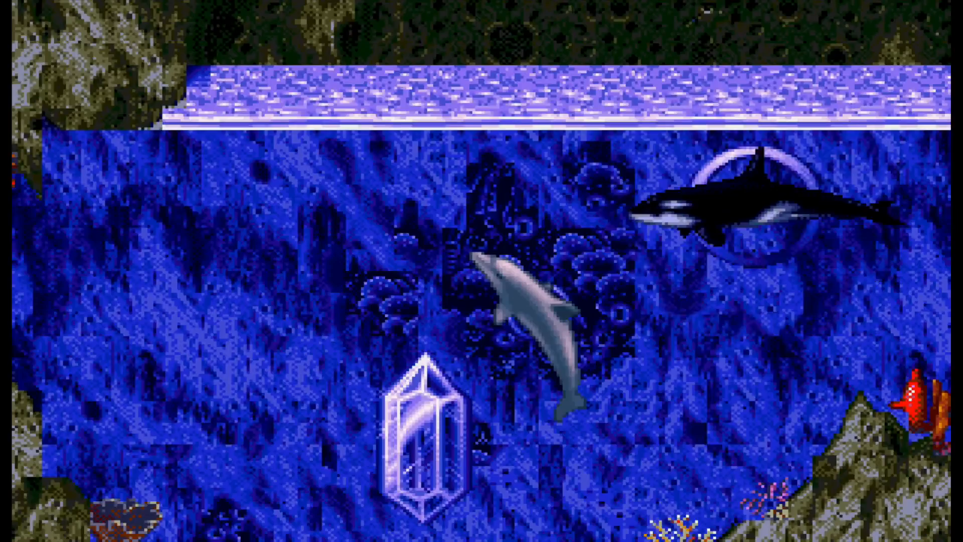